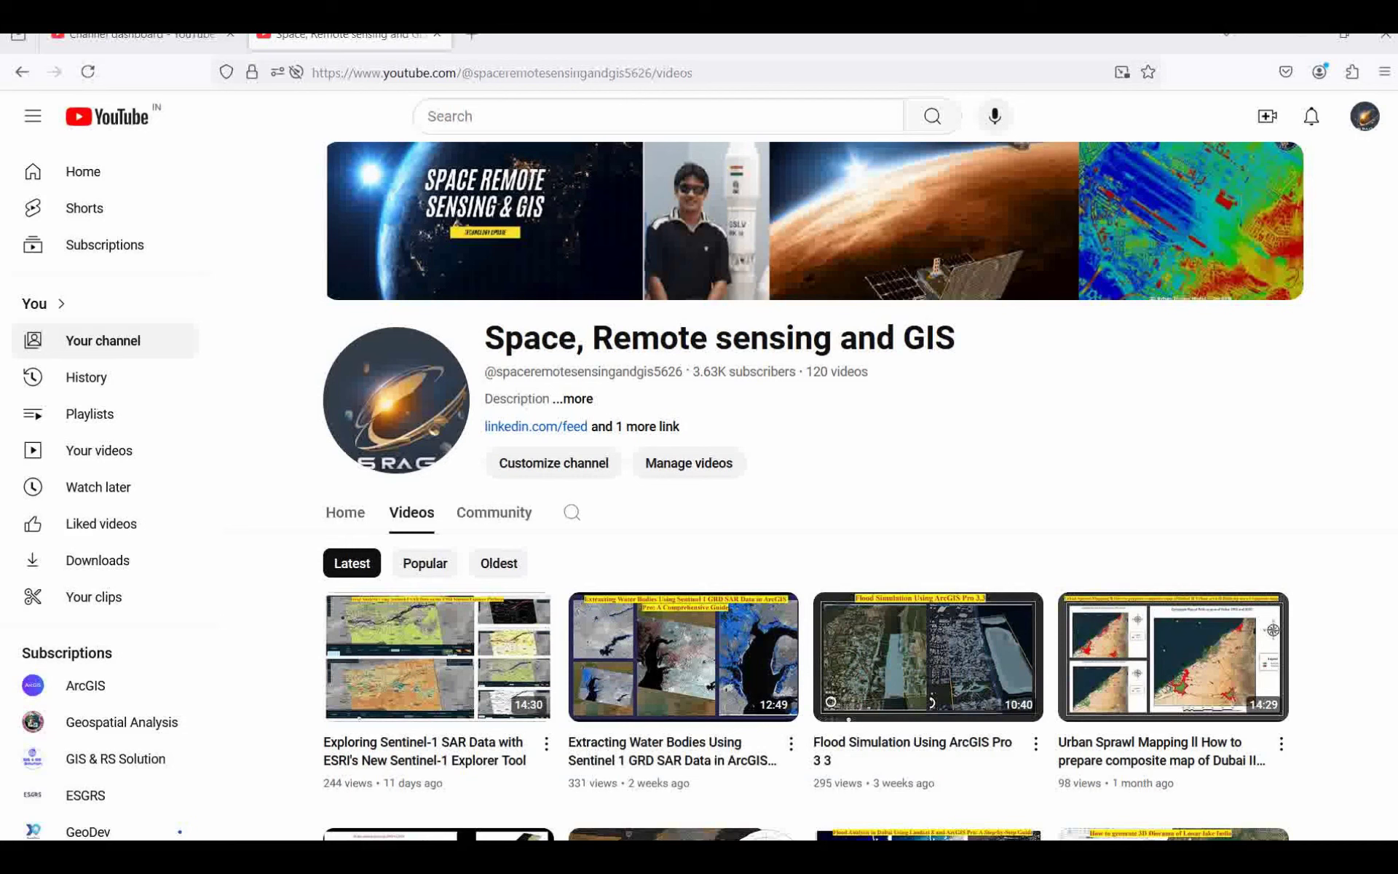
Step: Switch to ArcGIS Pro and expand the SAR Image folder inside the project's Input Data folder
left_click_drag(518, 838, 467, 837)
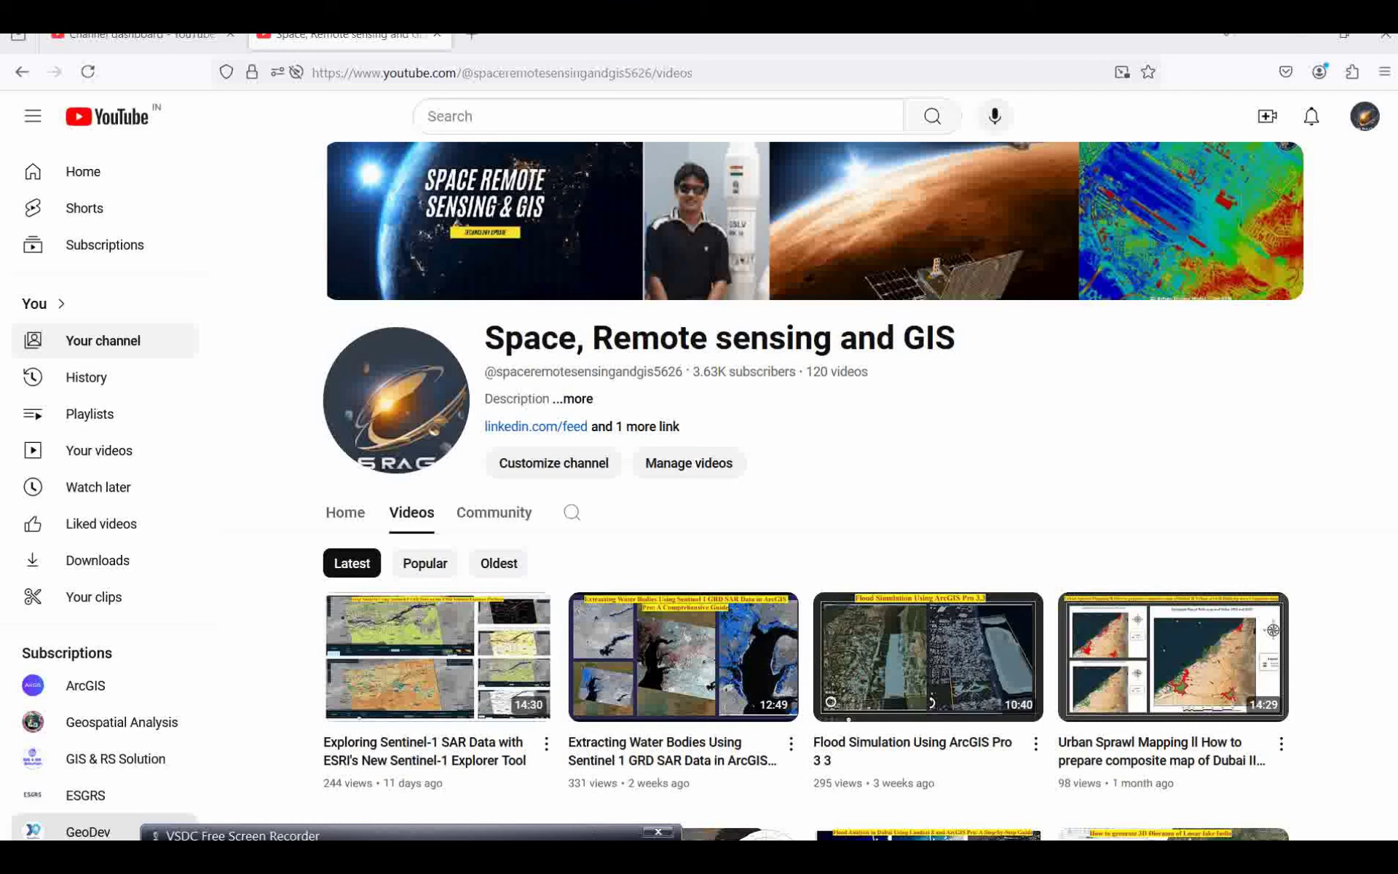
left_click(986, 768)
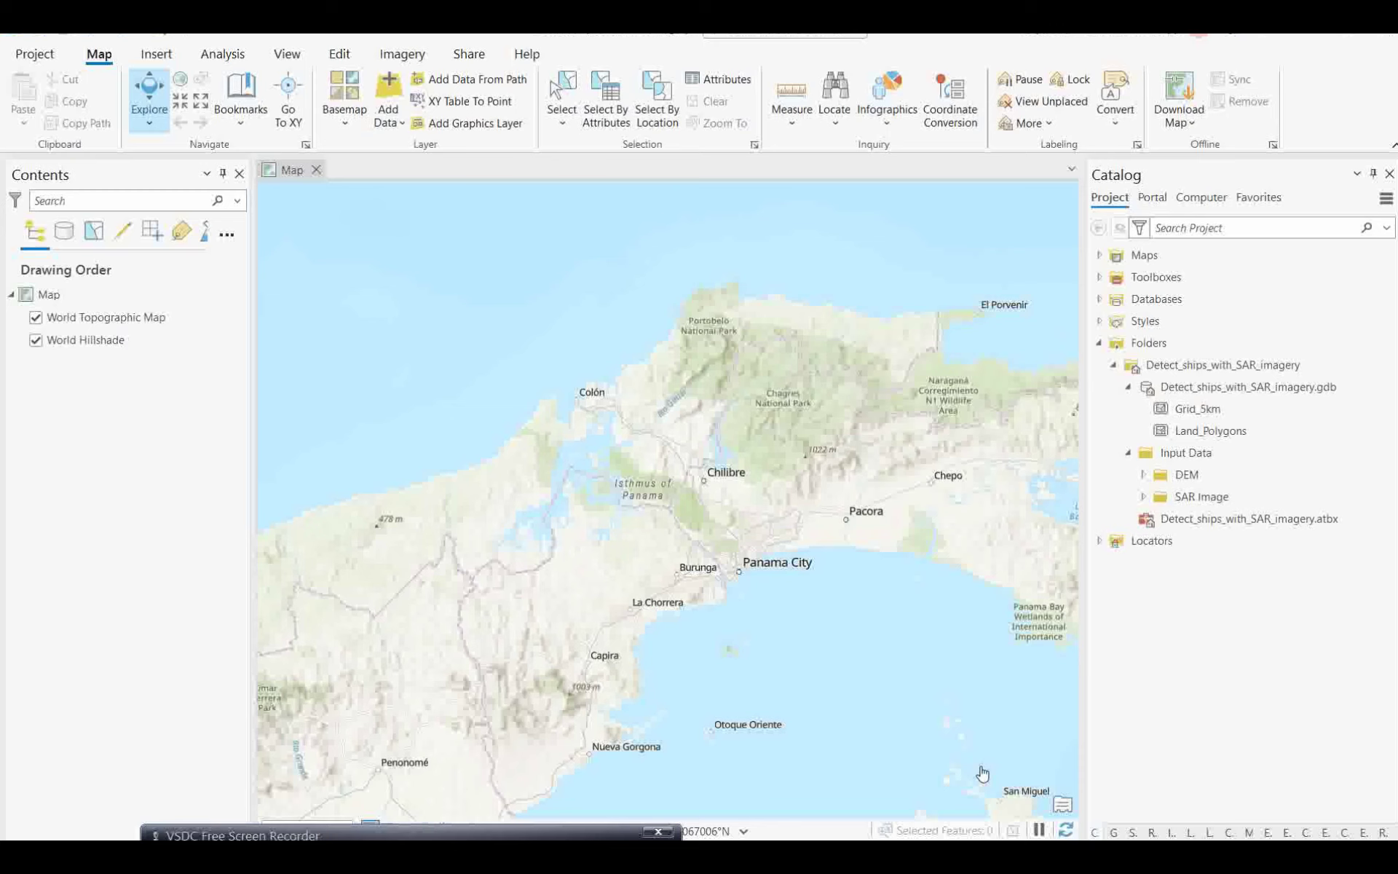
left_click(1144, 497)
mouse_move(1198, 526)
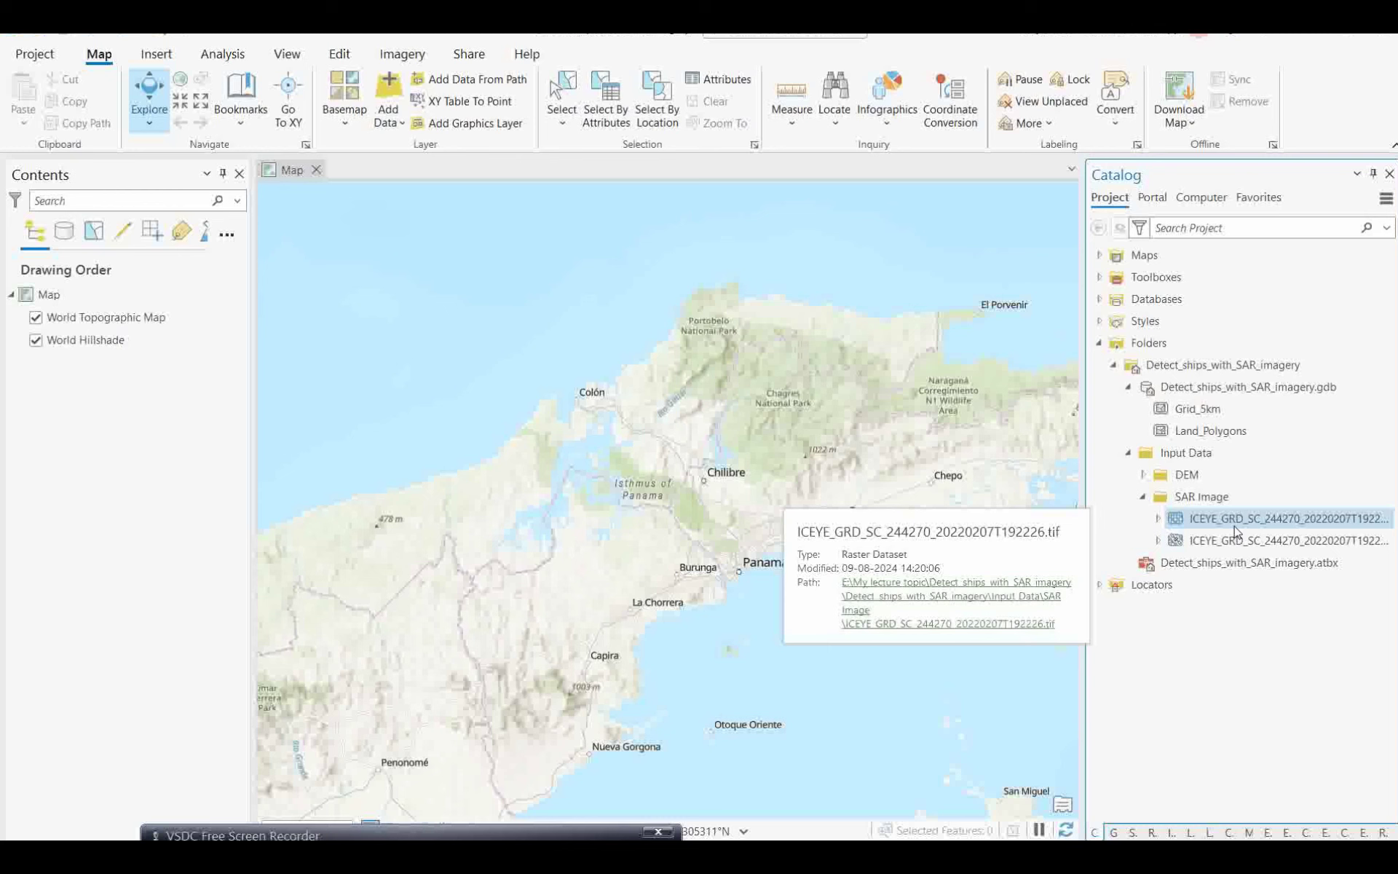
left_click(1194, 498)
Step: Add the raster product ICEYE_GRD_SC_244270_20220207T192226.xml to the current map
right_click(1200, 542)
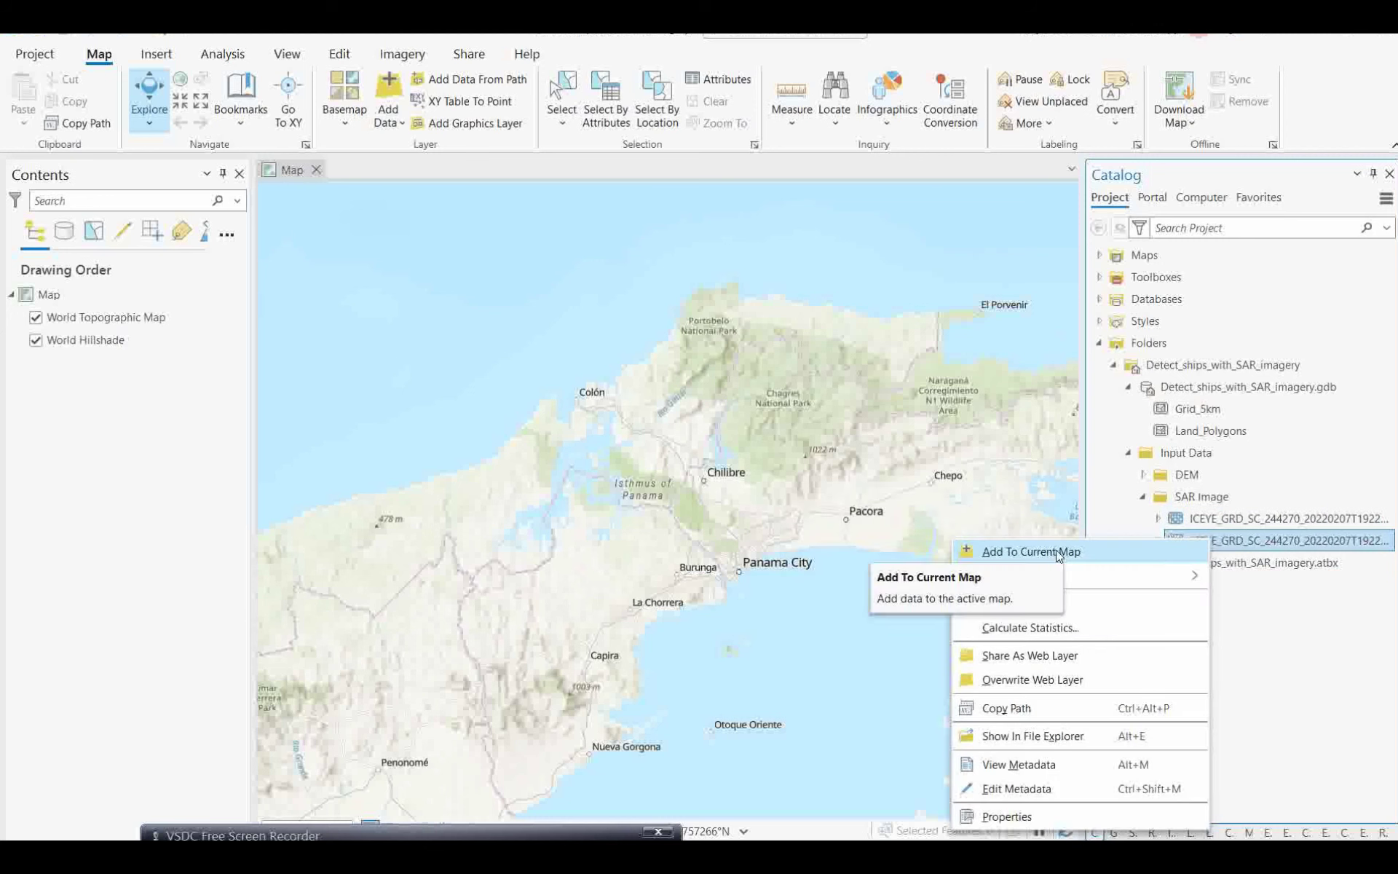
left_click(1211, 566)
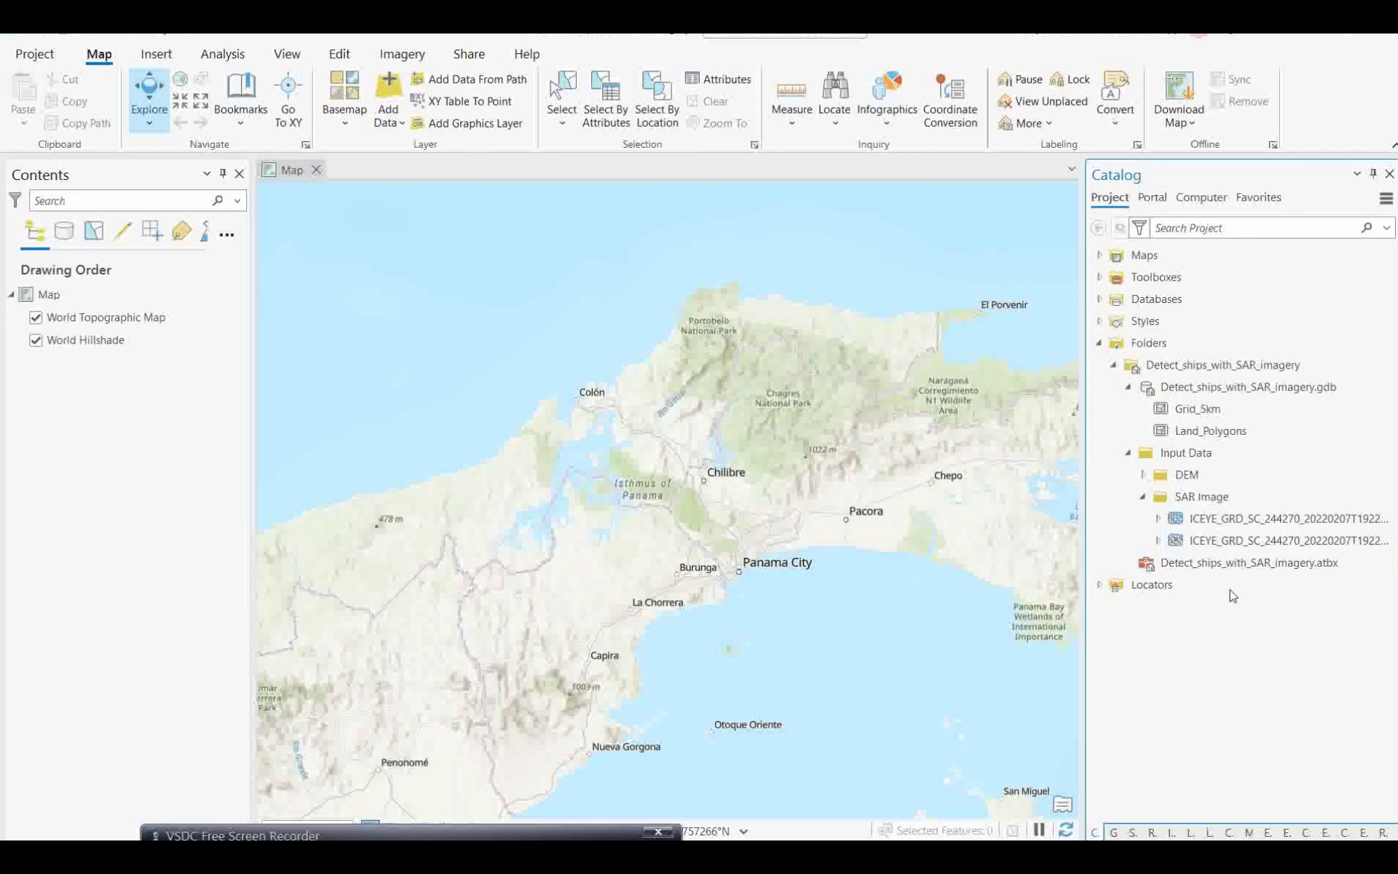
double_click(1187, 546)
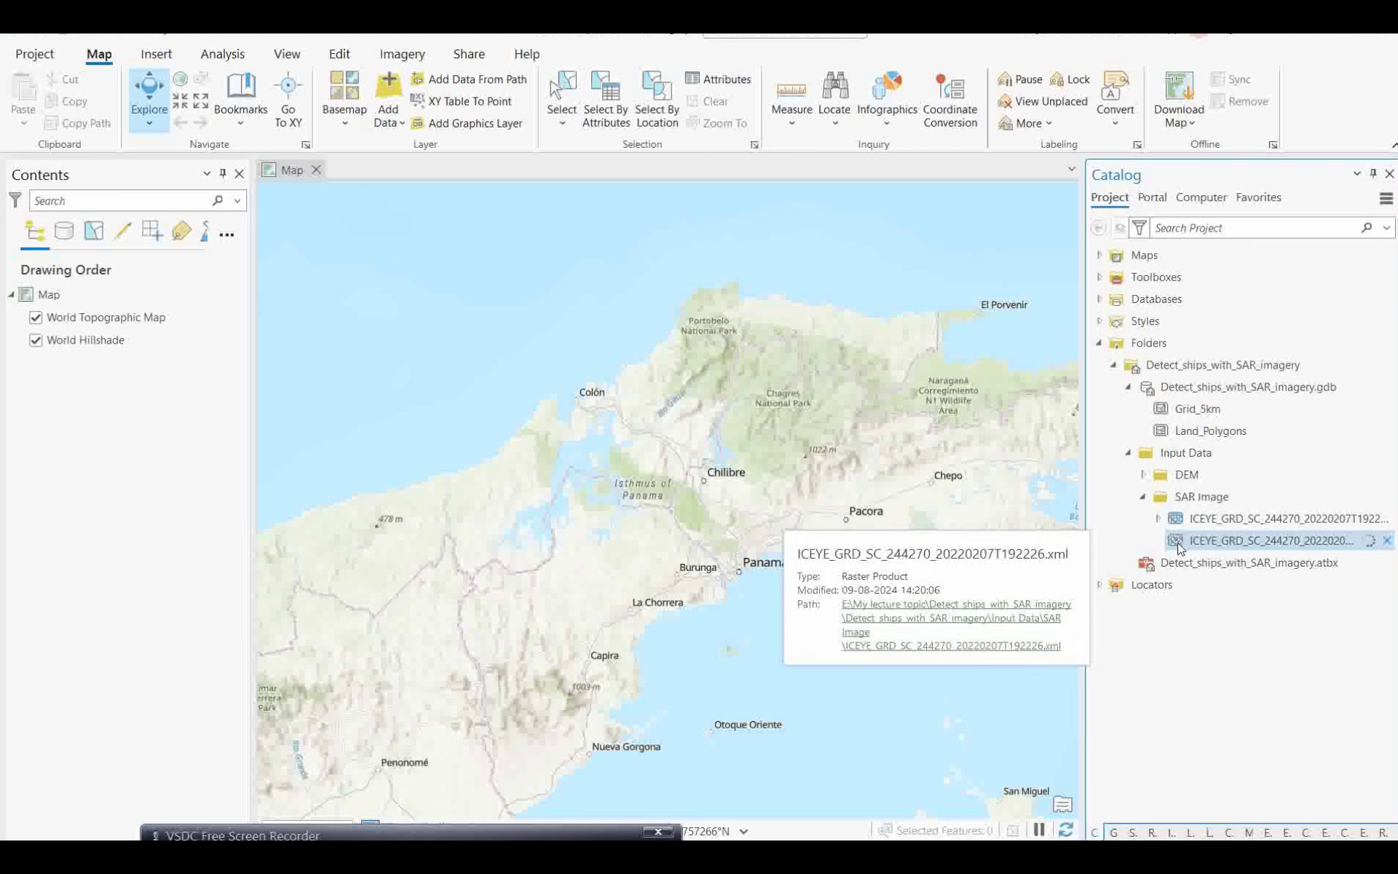
right_click(1189, 547)
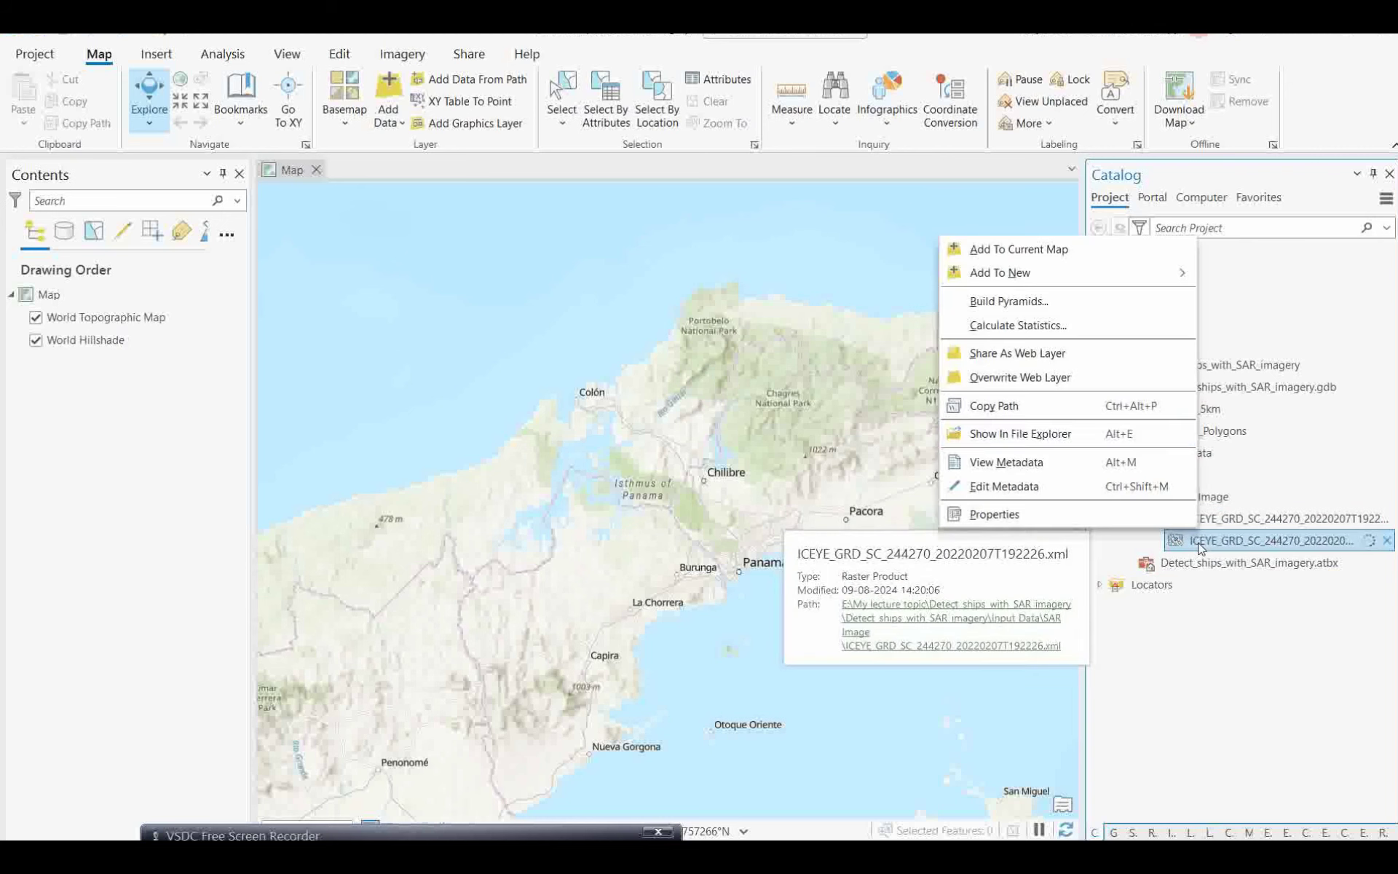
left_click(1002, 251)
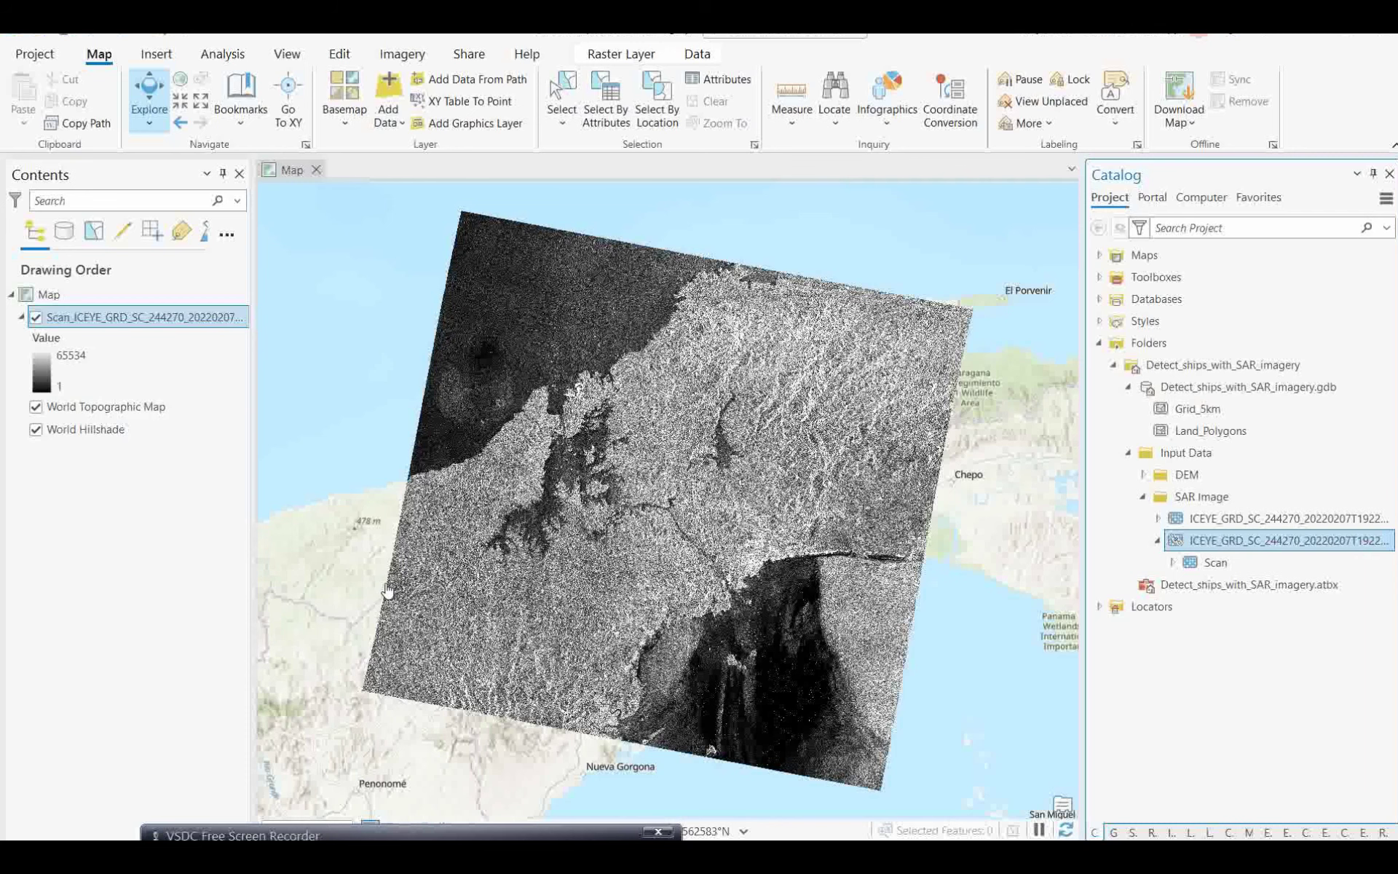
mouse_move(706, 617)
left_mouse_down()
mouse_move(690, 582)
mouse_move(690, 623)
left_mouse_up()
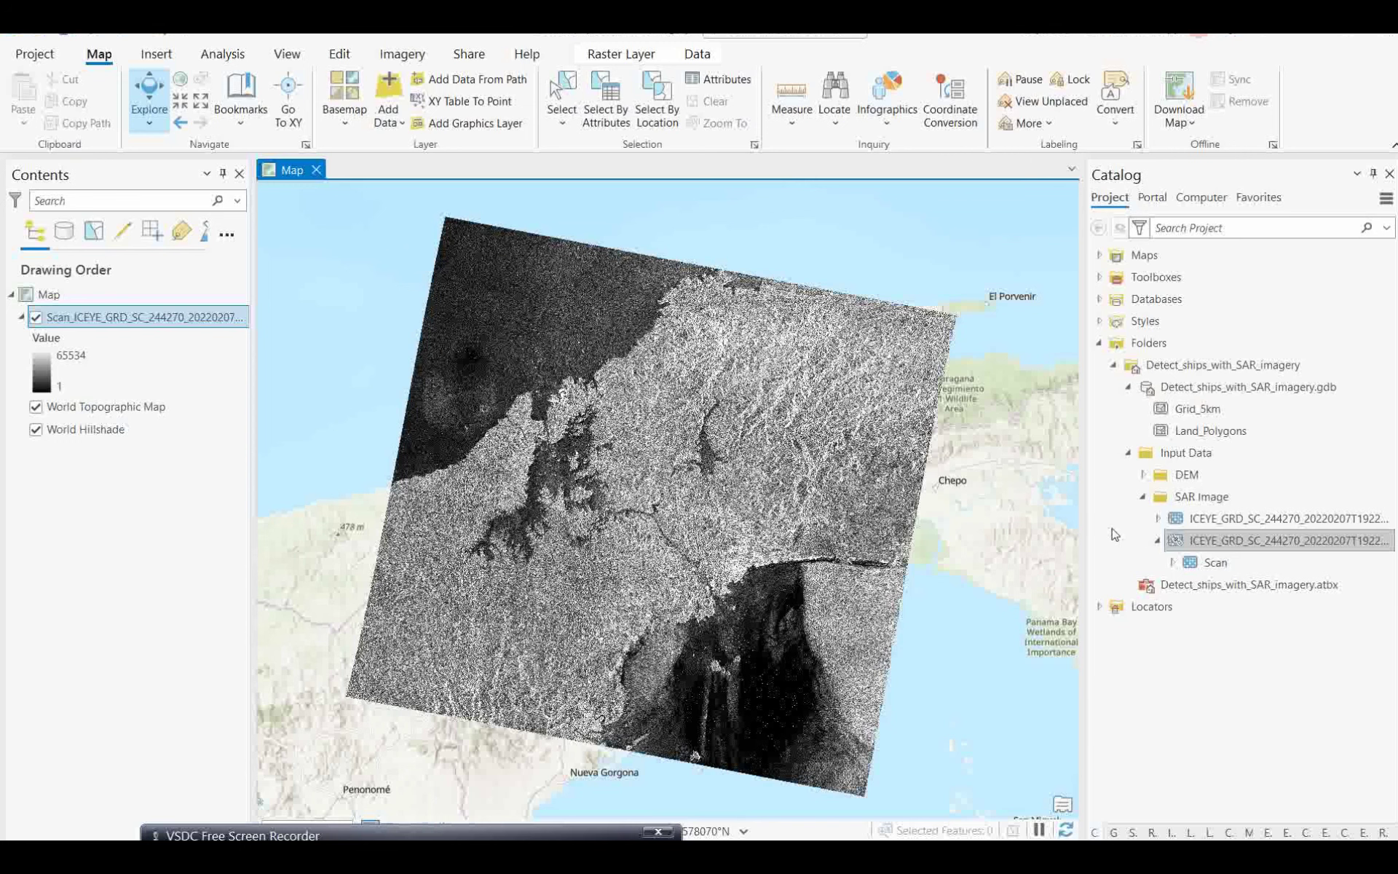
Step: Open the Apply Radiometric Calibration tool from the Synthetic Aperture Radar toolset of Image Analyst Tools
left_click(223, 58)
left_click(215, 99)
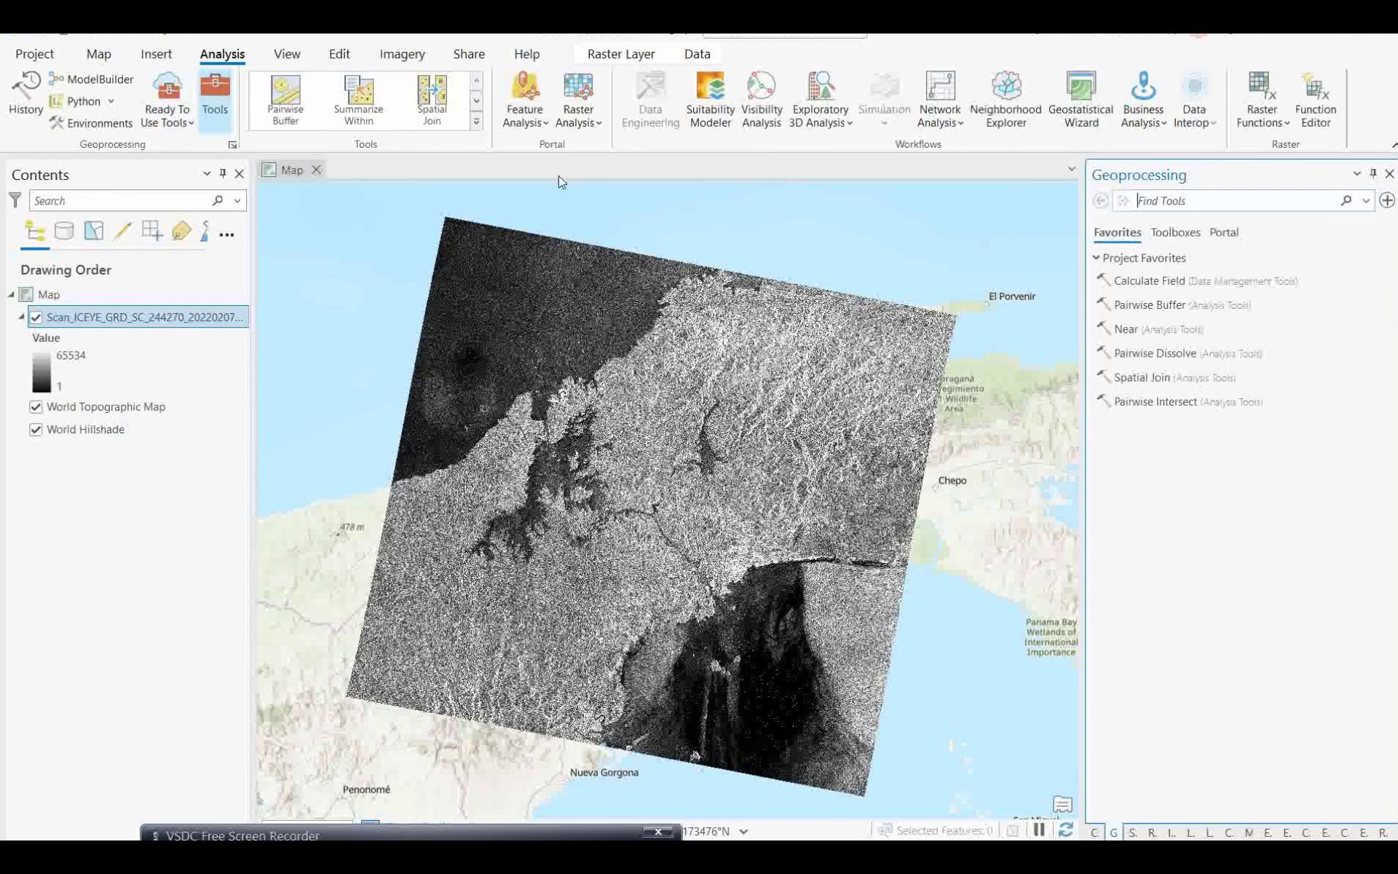
left_click(1172, 240)
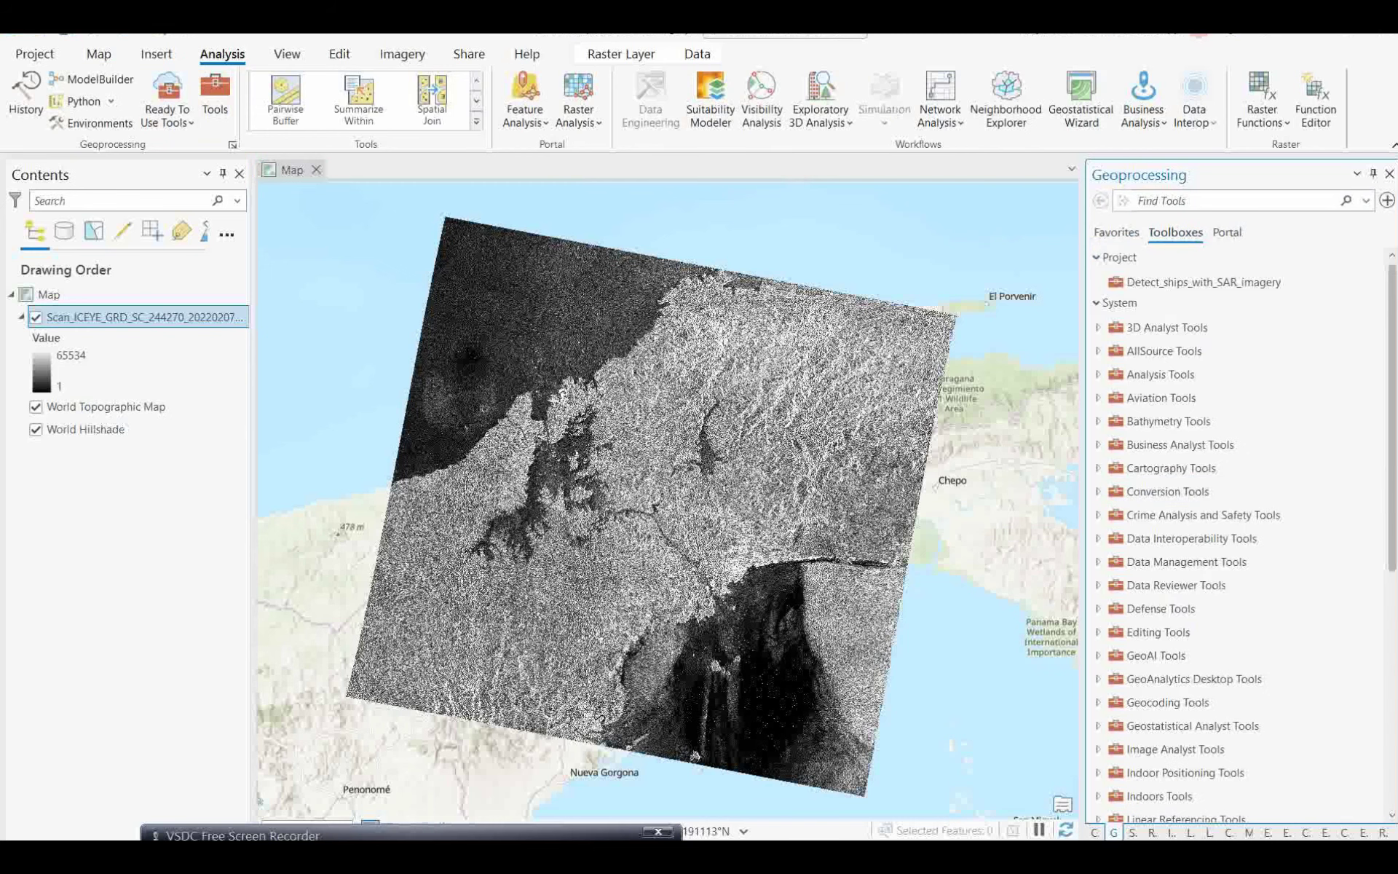
scroll(1391, 616, "down", 2)
scroll(1391, 616, "down", 4)
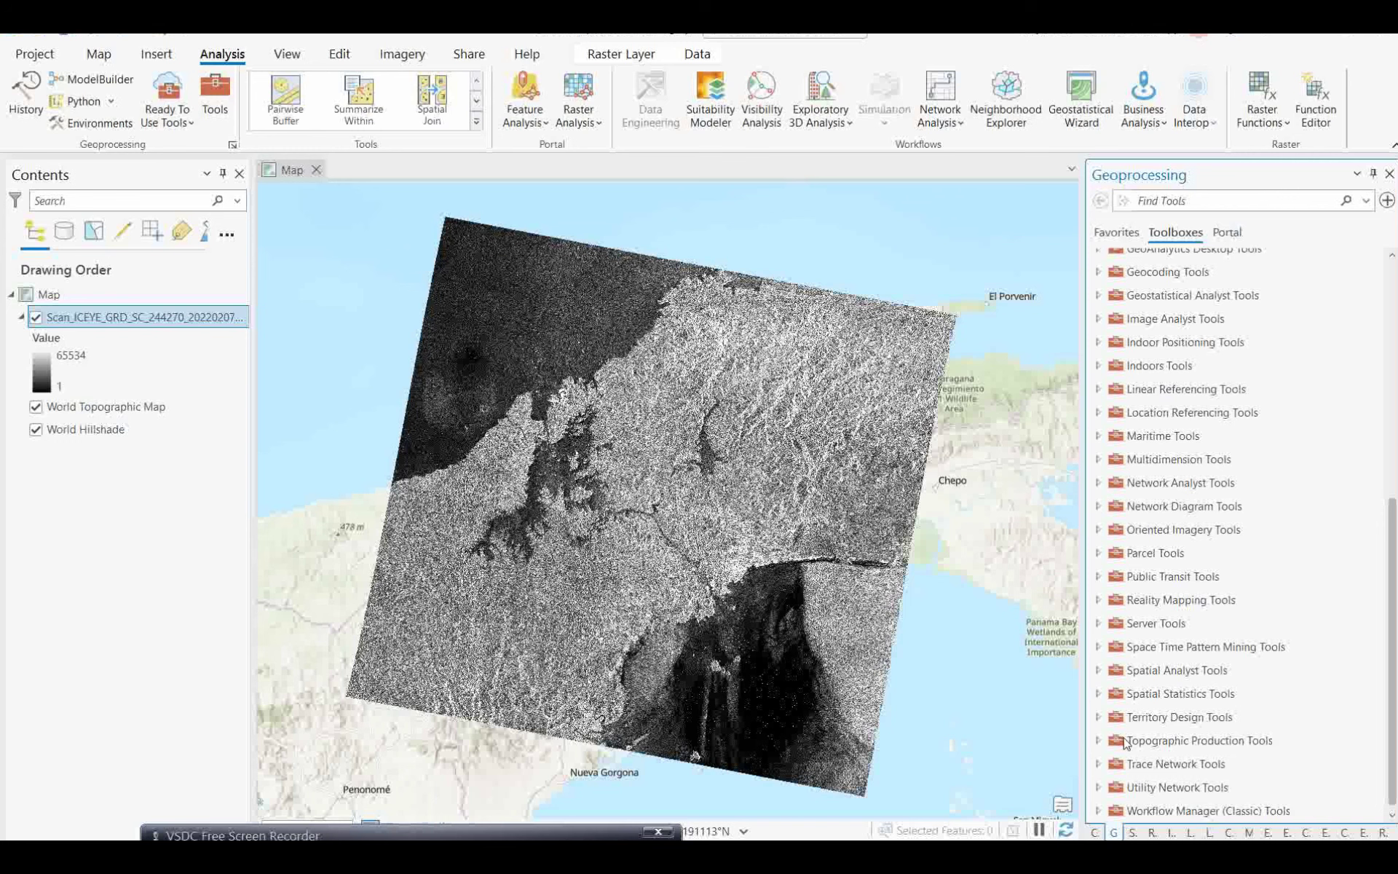
left_click(1099, 318)
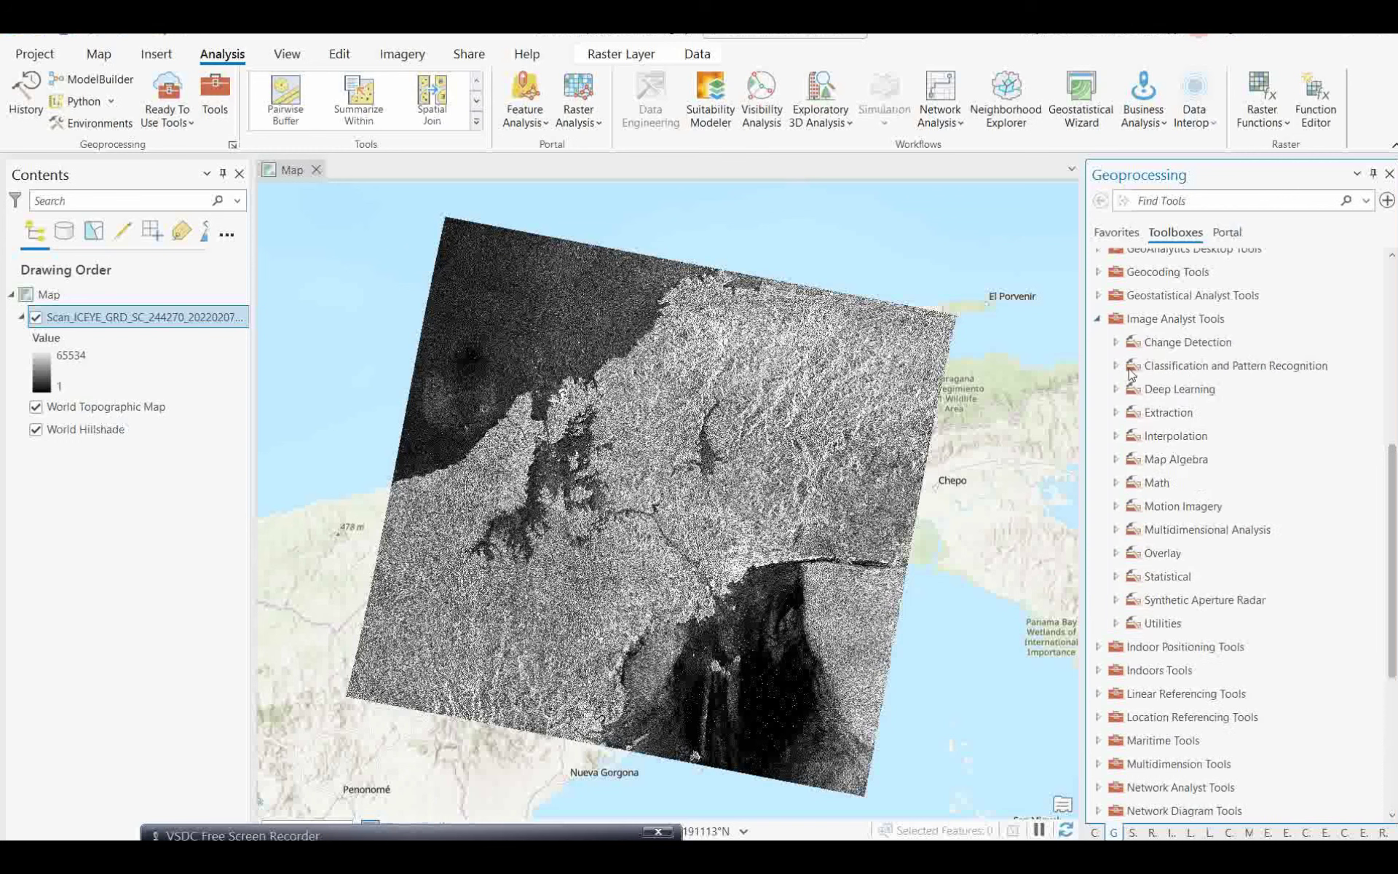
left_click(1116, 600)
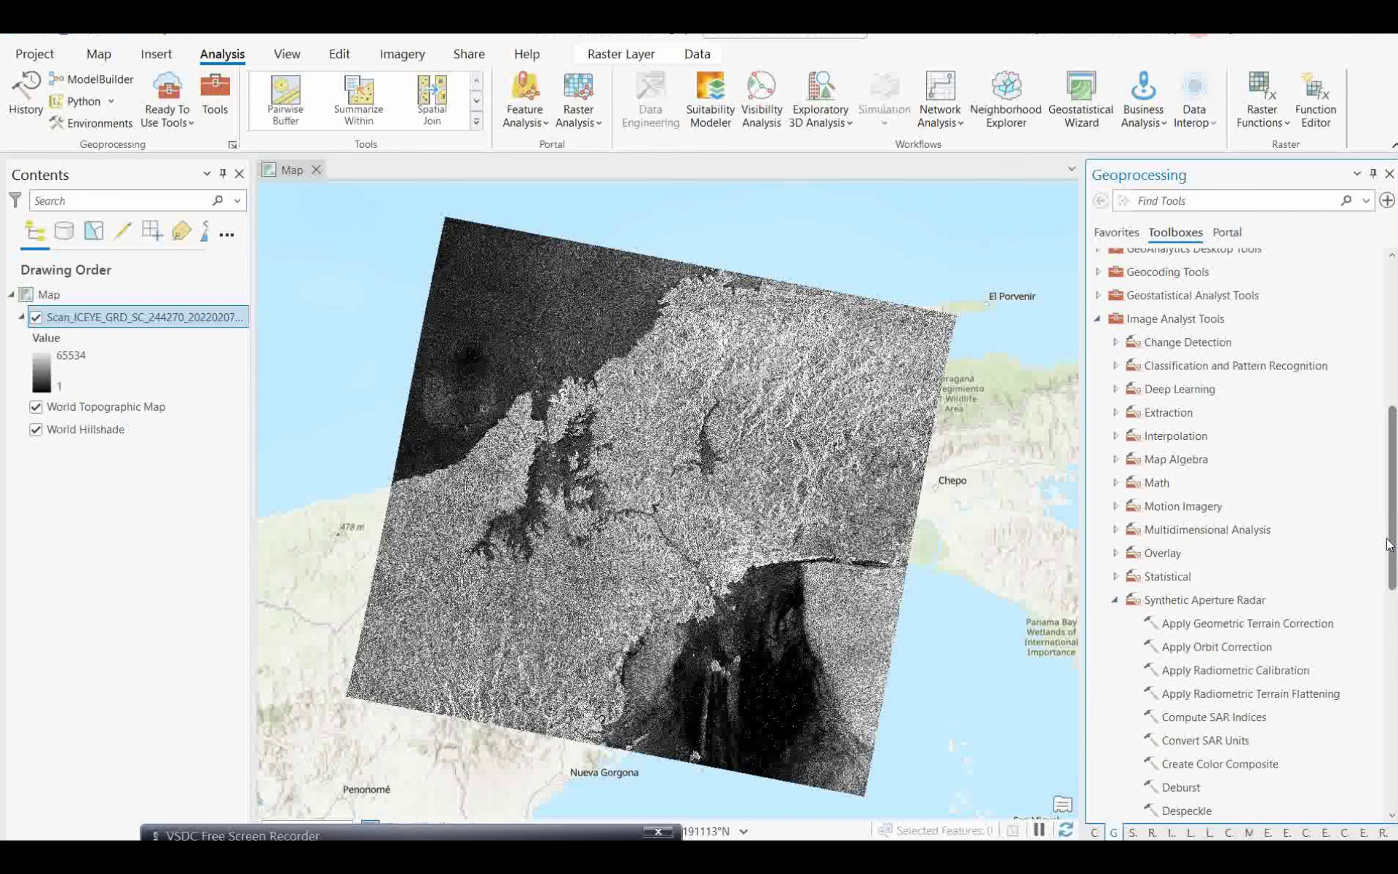
left_click_drag(1392, 547, 1392, 593)
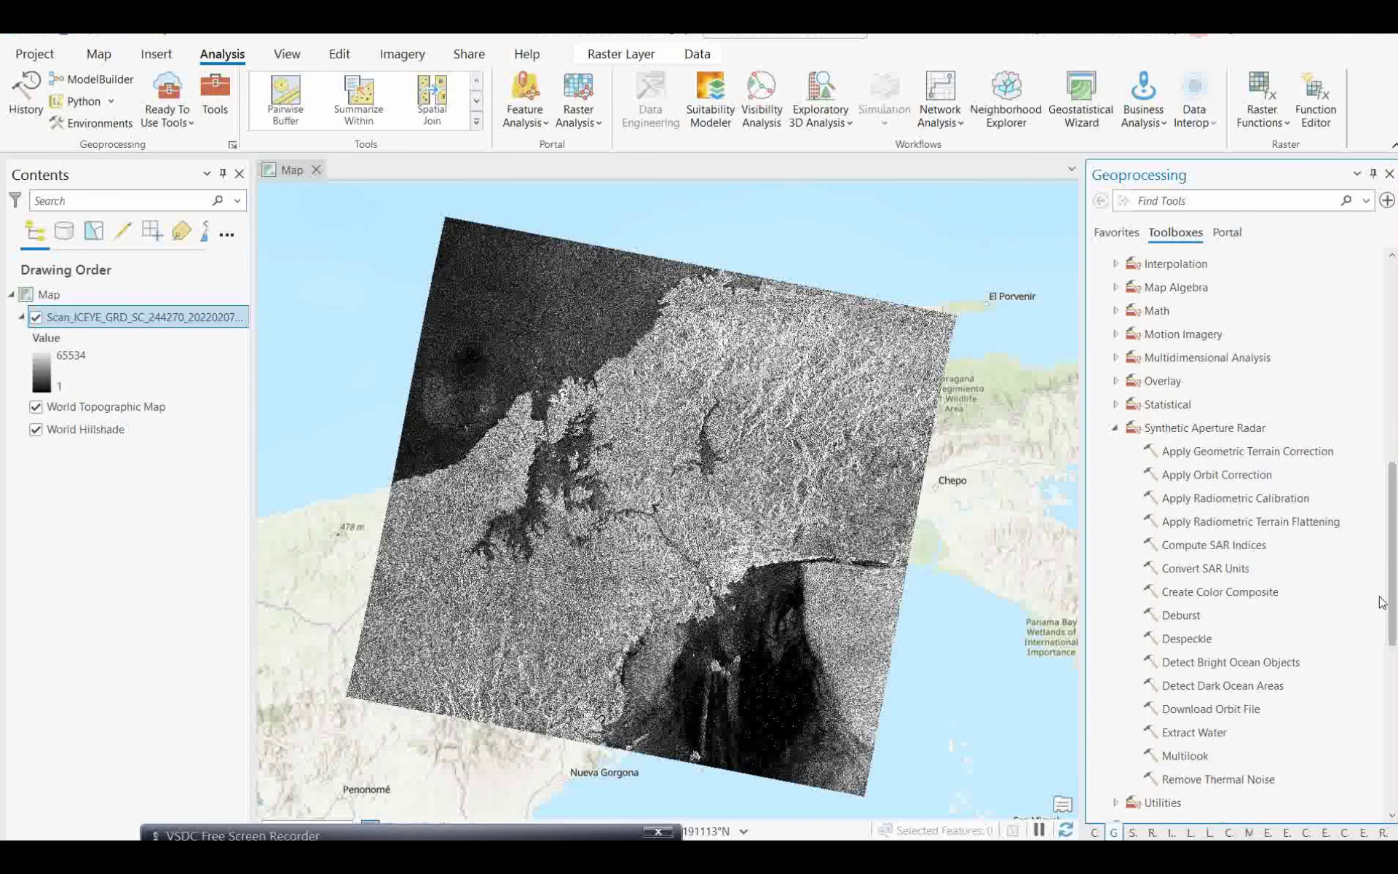
left_click(1221, 500)
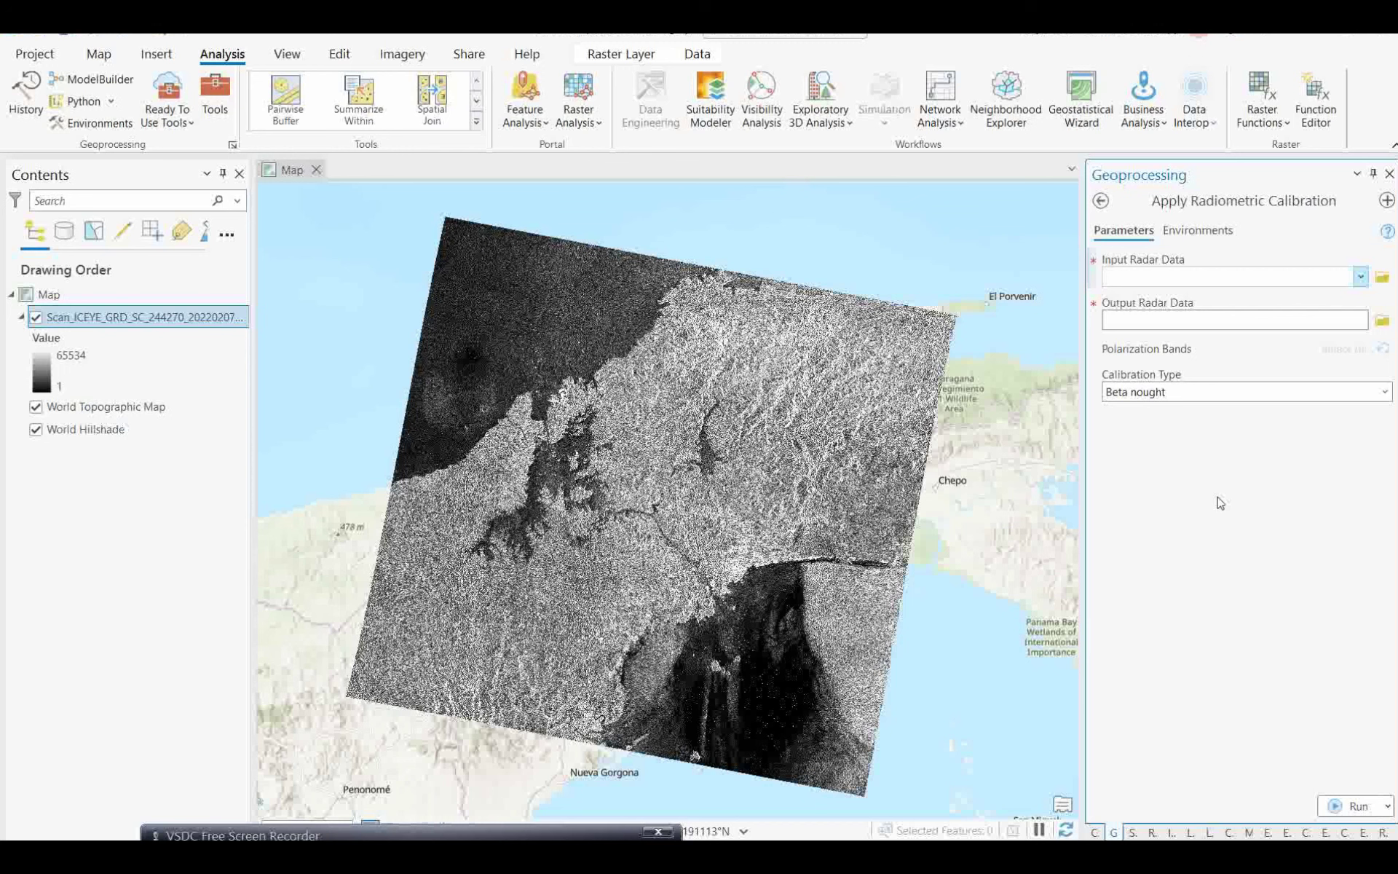
Step: Use Scan_ICEYE_GRD_SC_244270_20220207T192226 as the input radar data and set the calibration type to Gamma nought
left_click(1361, 279)
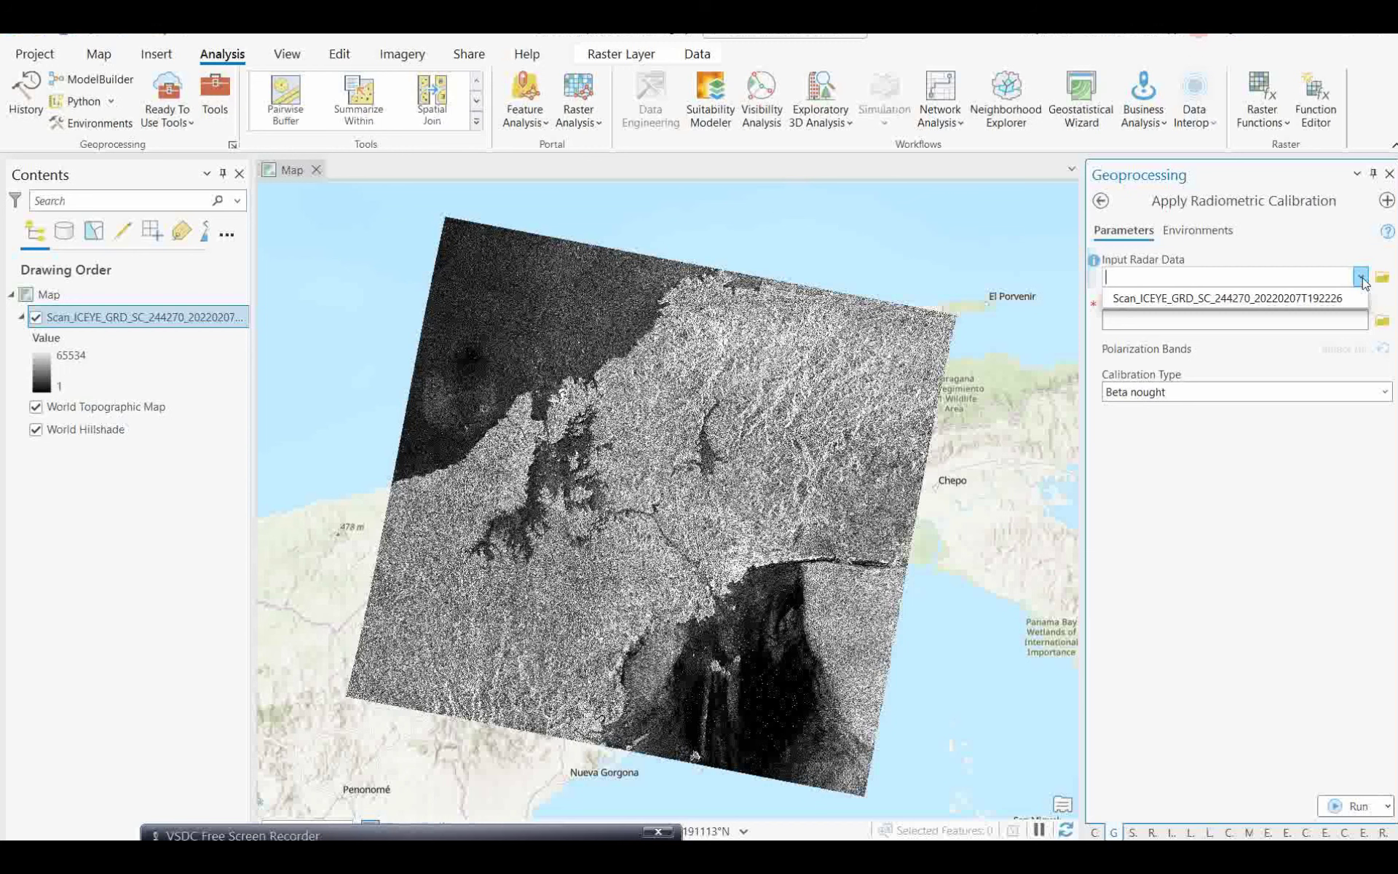
left_click(1172, 298)
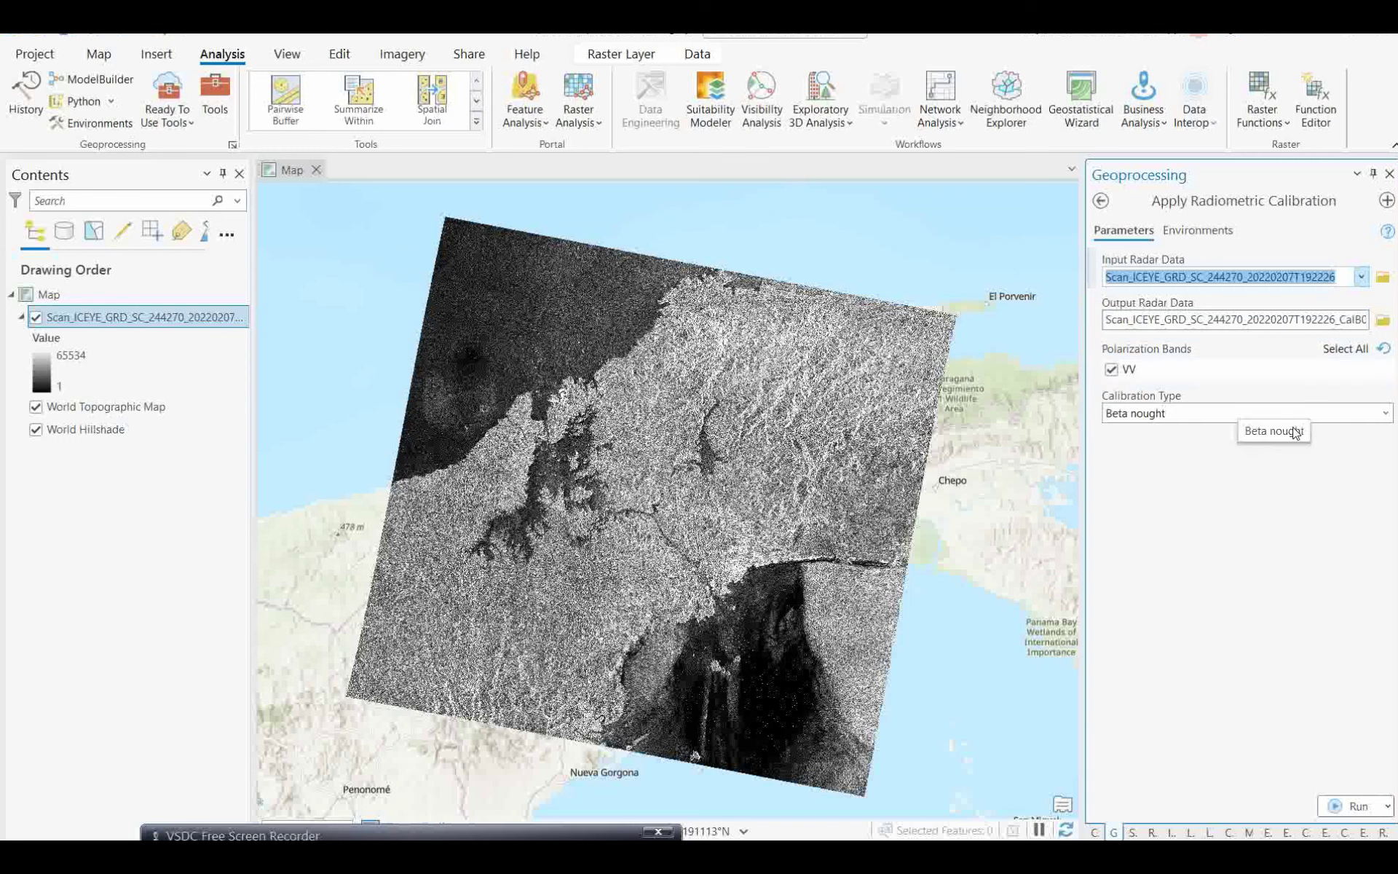
left_click(1379, 421)
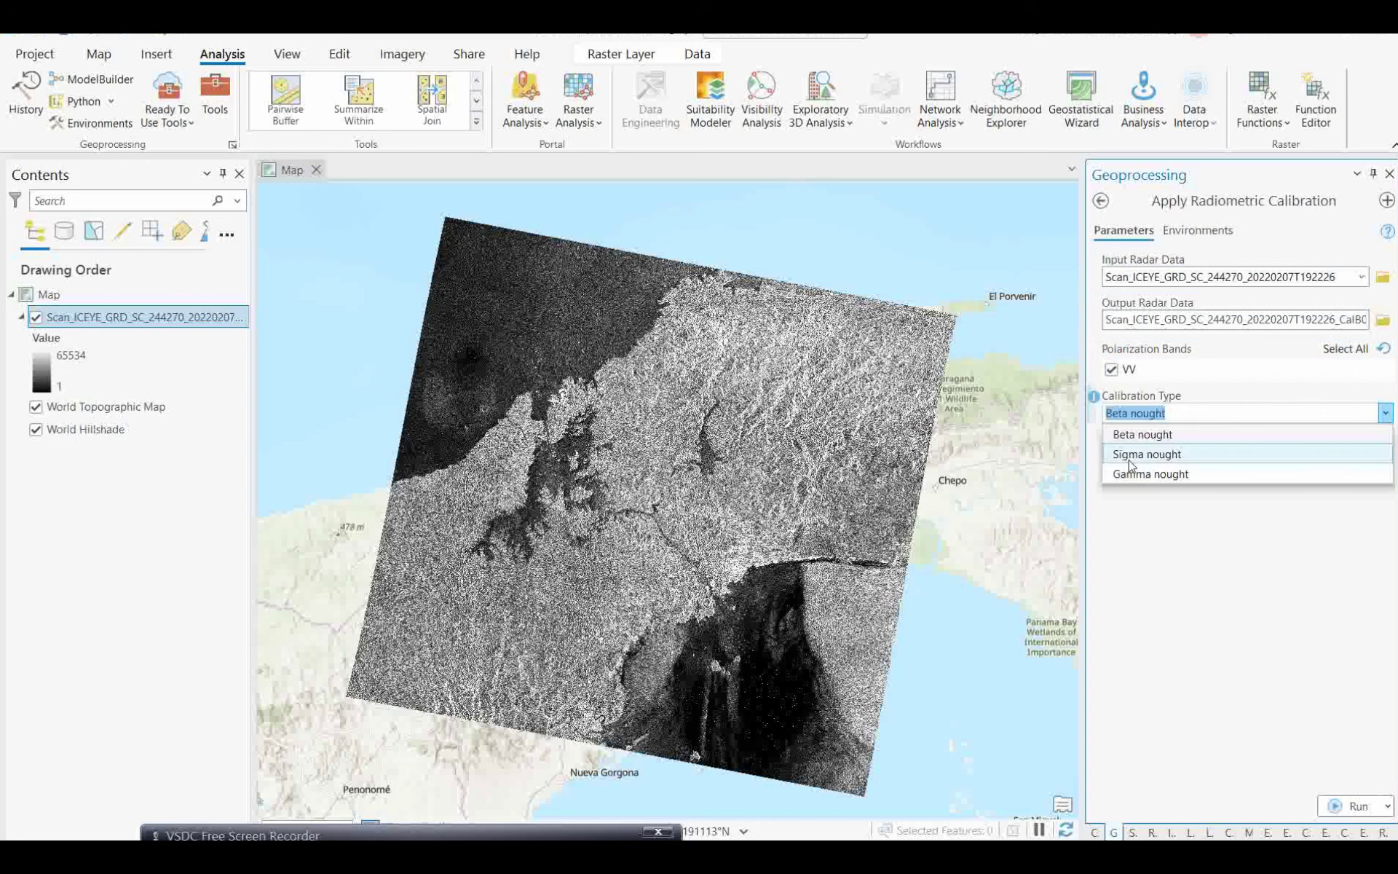
left_click(1132, 473)
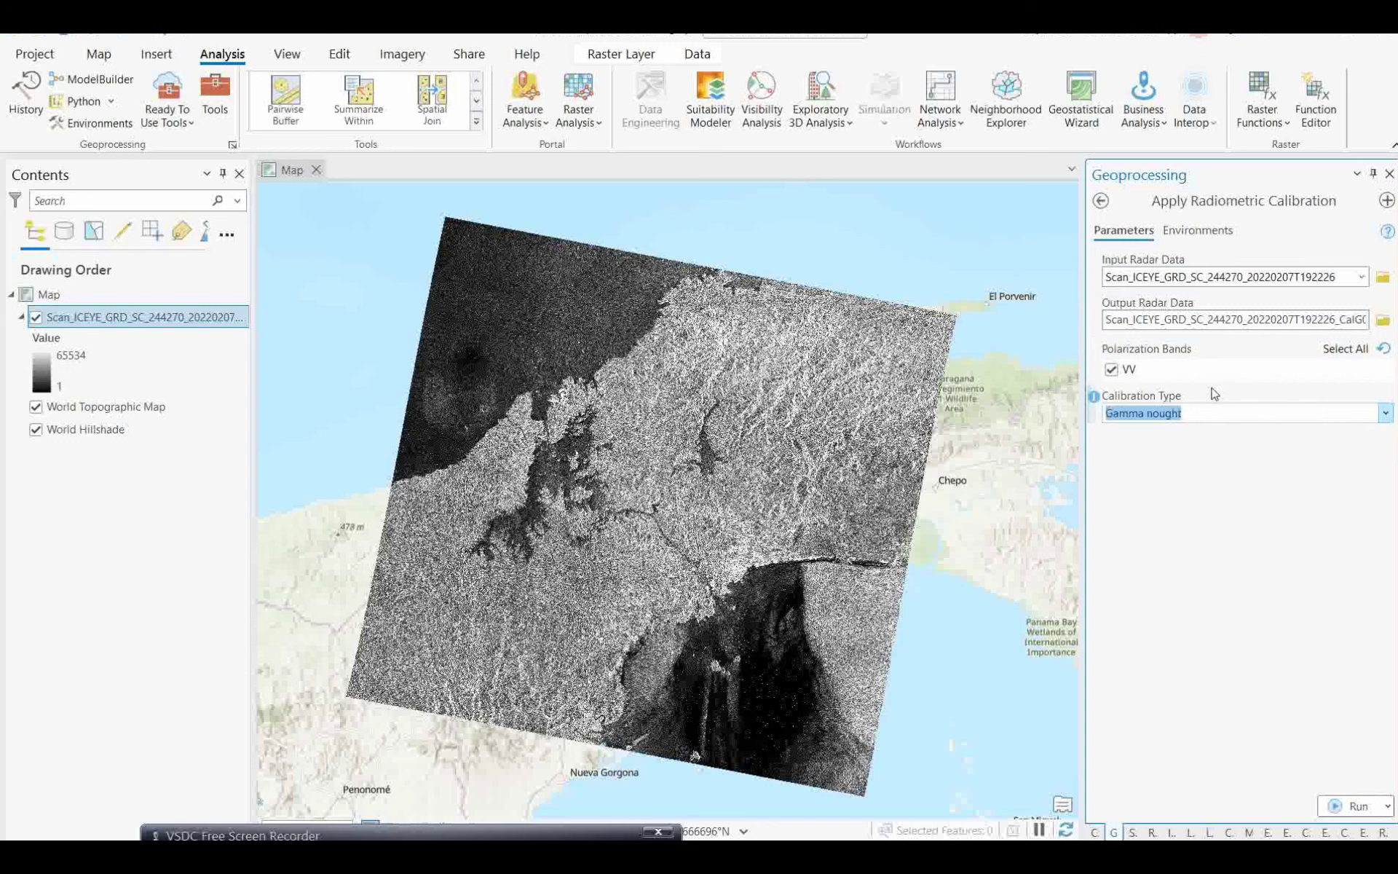
Step: Browse the output radar data location to the ILO 5th June folder in Test demo on drive E
left_click(1382, 321)
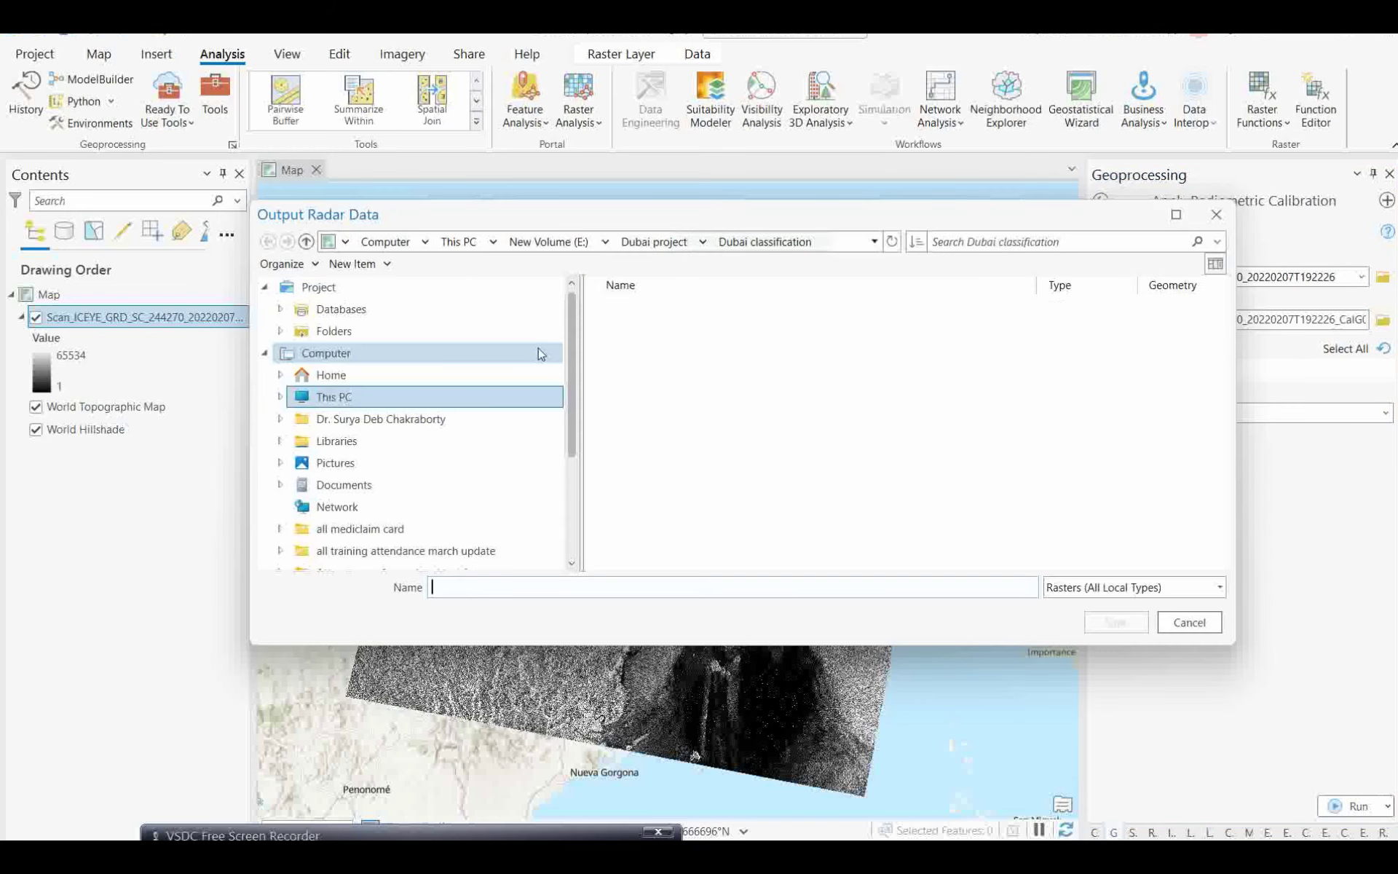
left_click(329, 399)
double_click(652, 357)
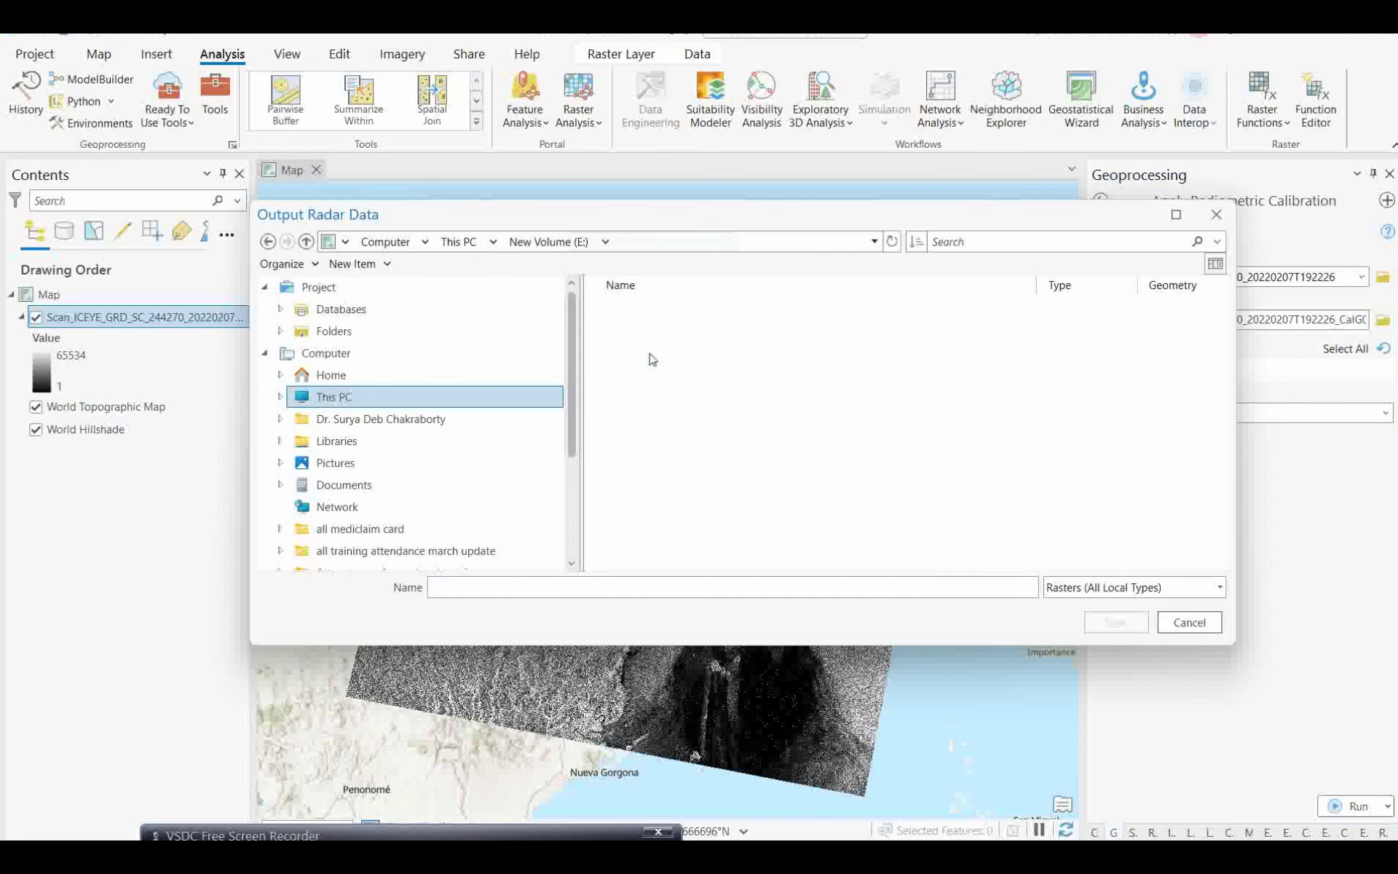
left_click(675, 538)
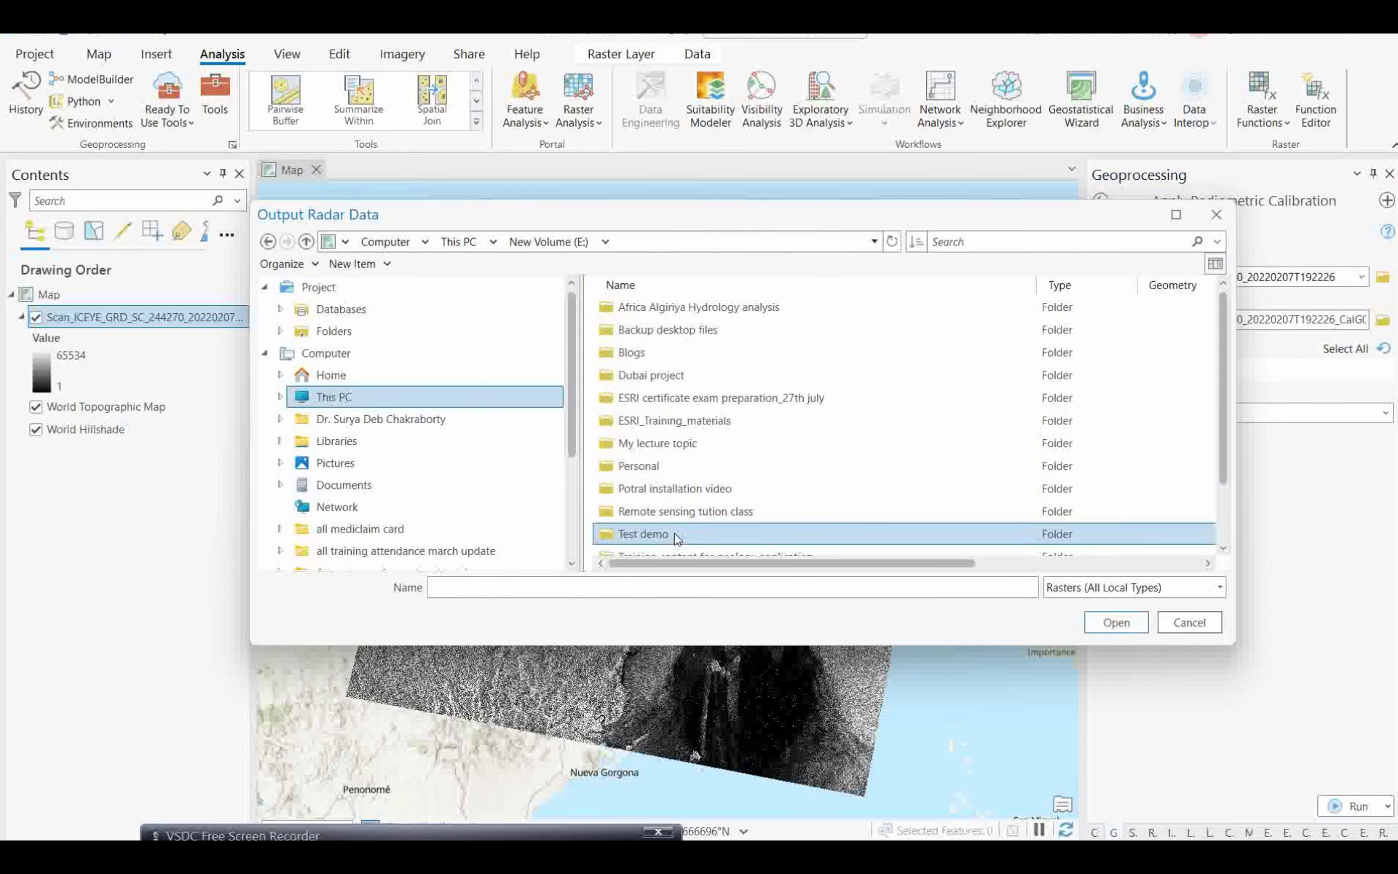
double_click(676, 538)
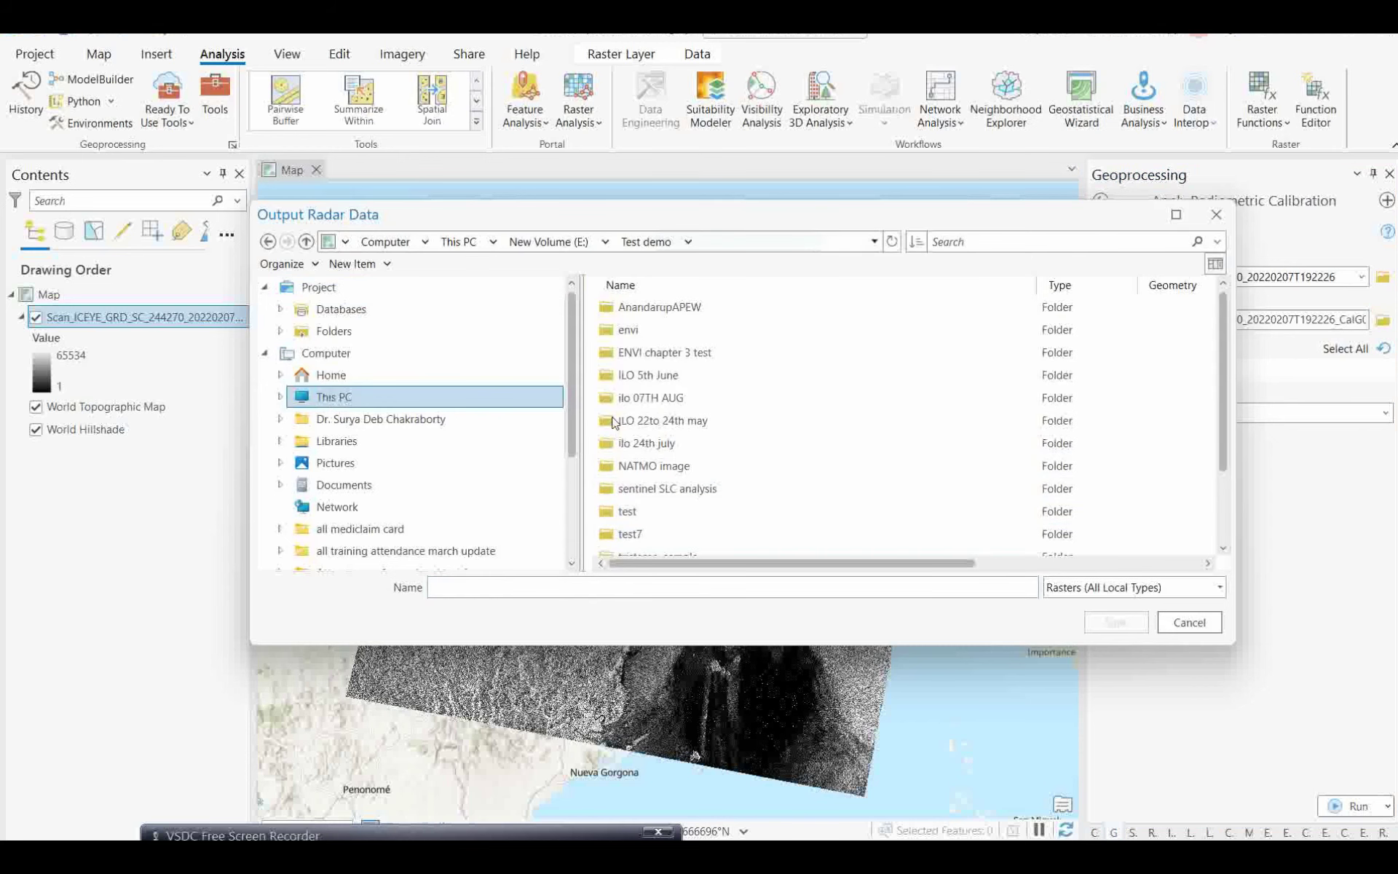
double_click(630, 331)
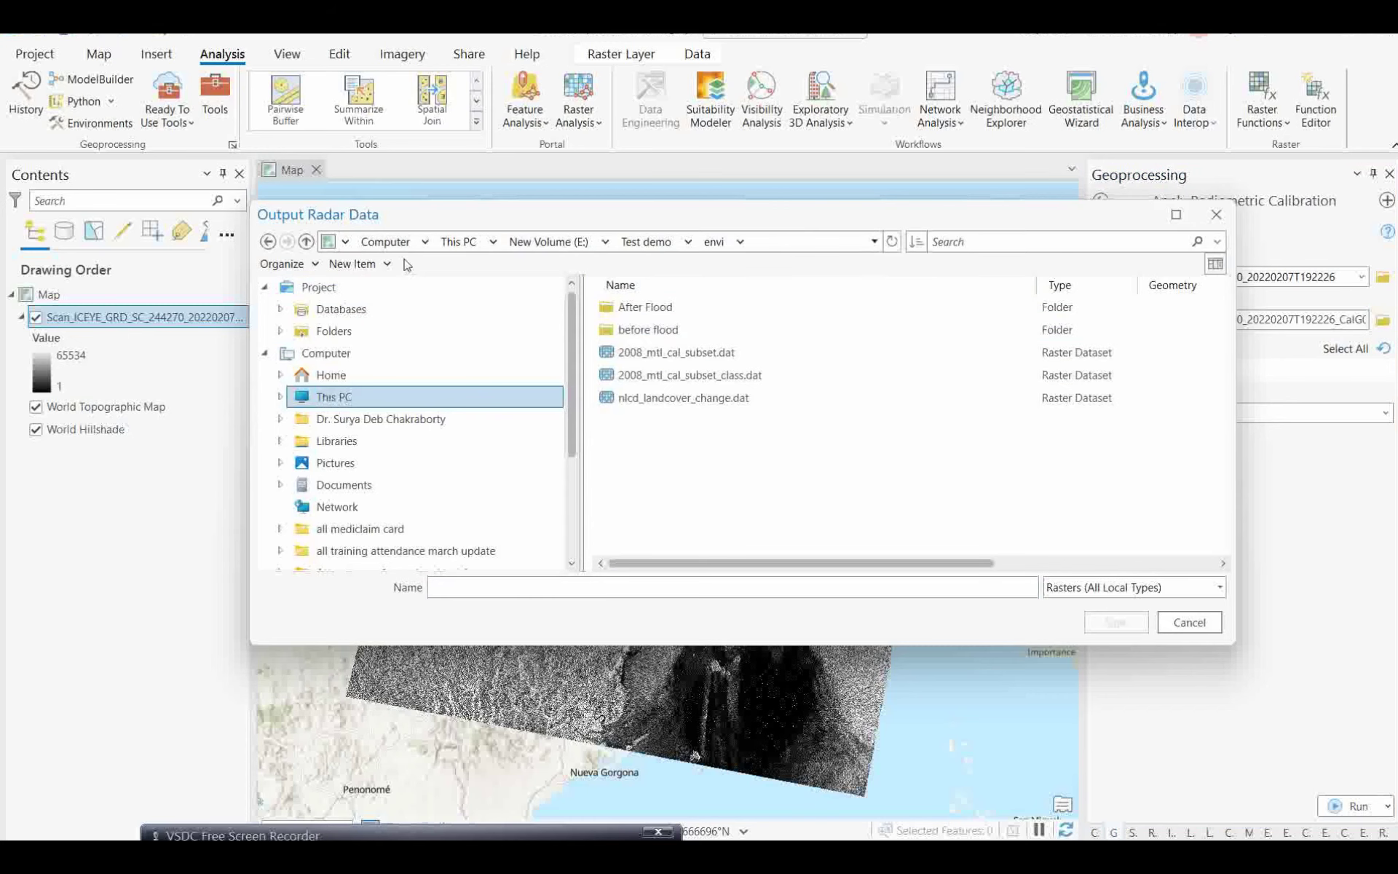
left_click(268, 241)
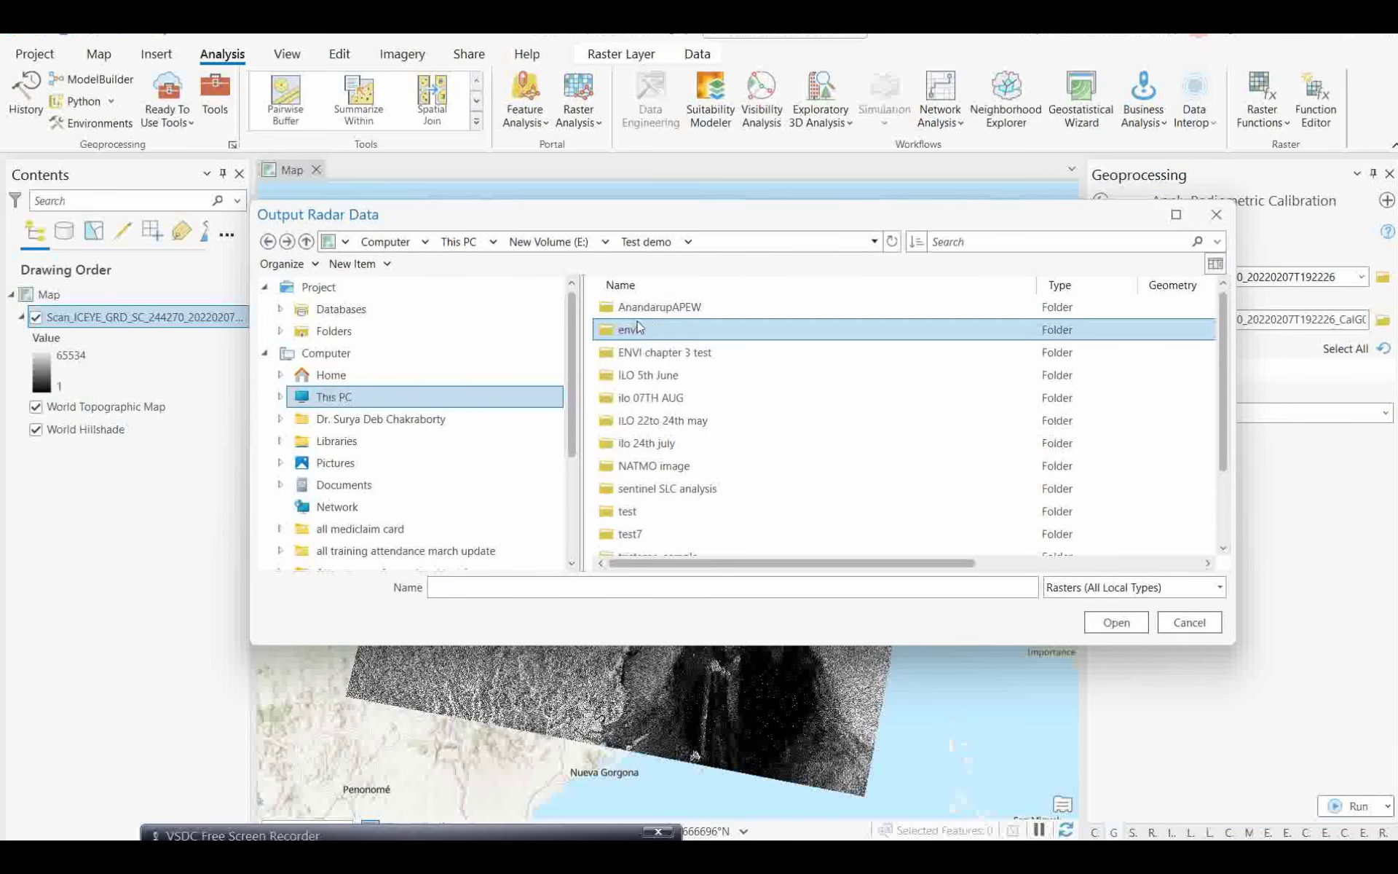
double_click(643, 375)
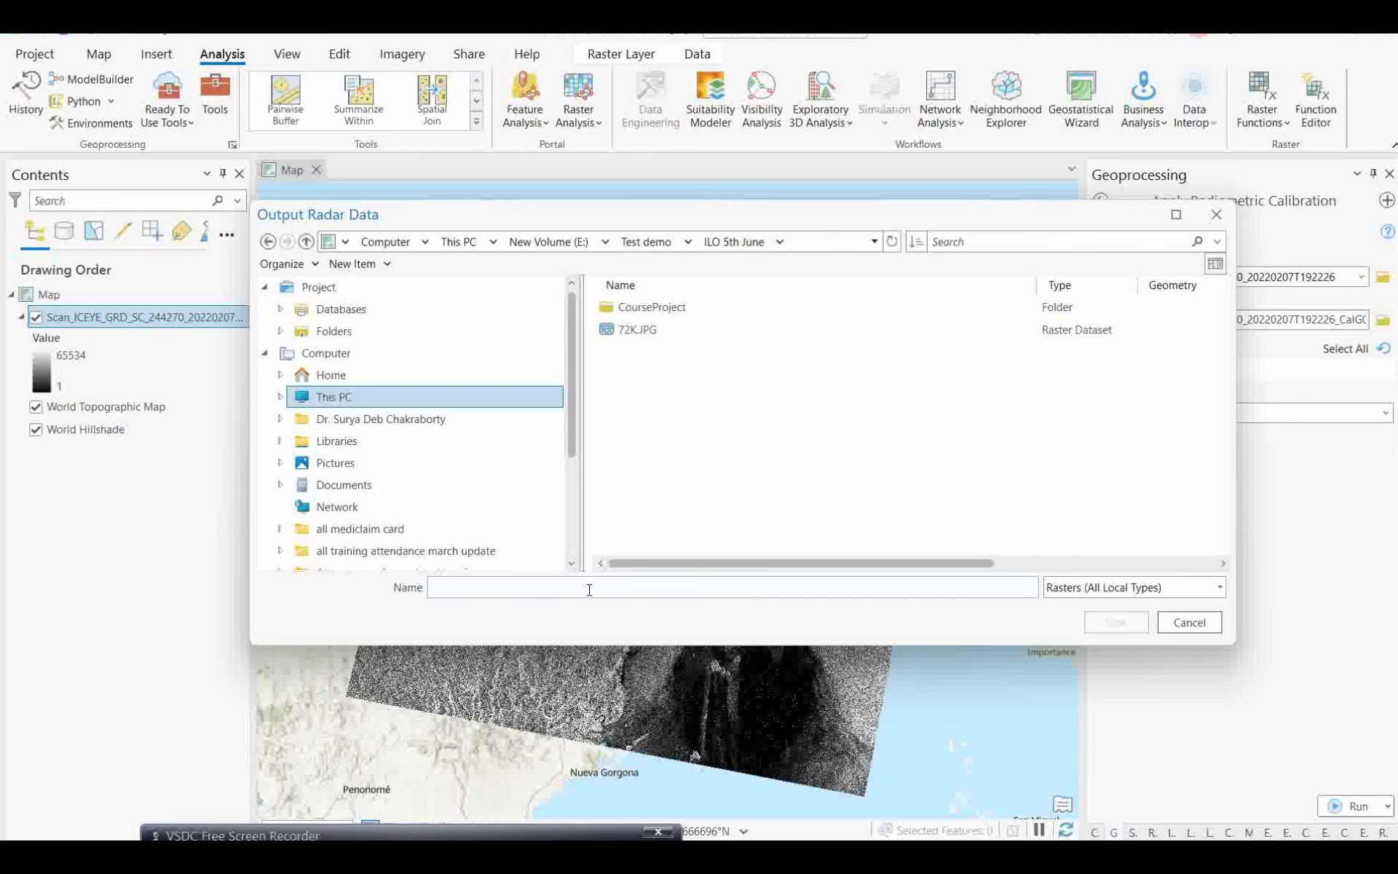
type("pANAMAsar")
key("BackSpace")
key("BackSpace")
key("BackSpace")
key("BackSpace")
key("BackSpace")
key("BackSpace")
key("BackSpace")
key("BackSpace")
Step: Save the output radar data as PanamaSAR and run the radiometric calibration
key("Caps_Lock")
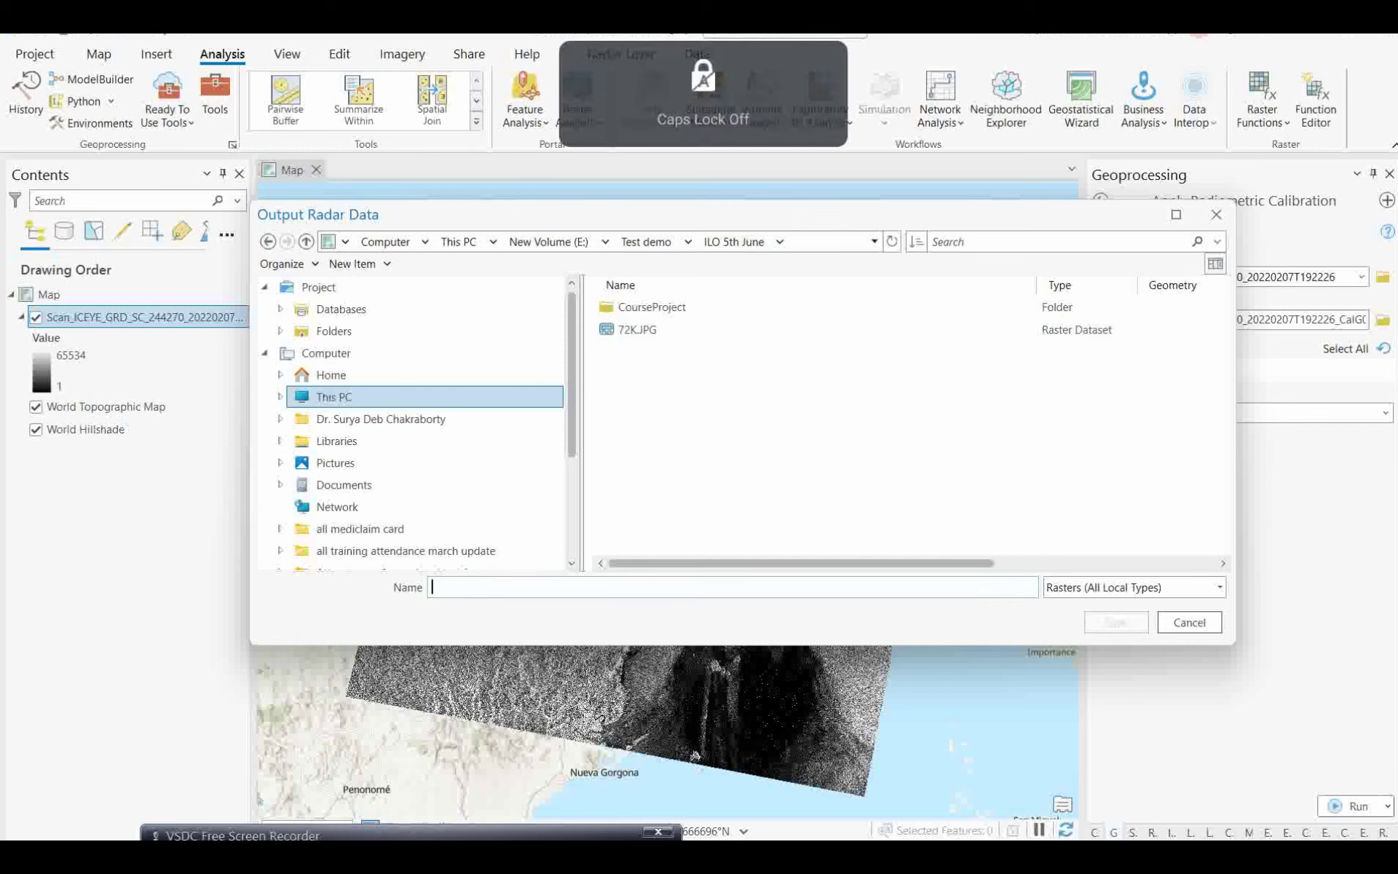
type("Pa")
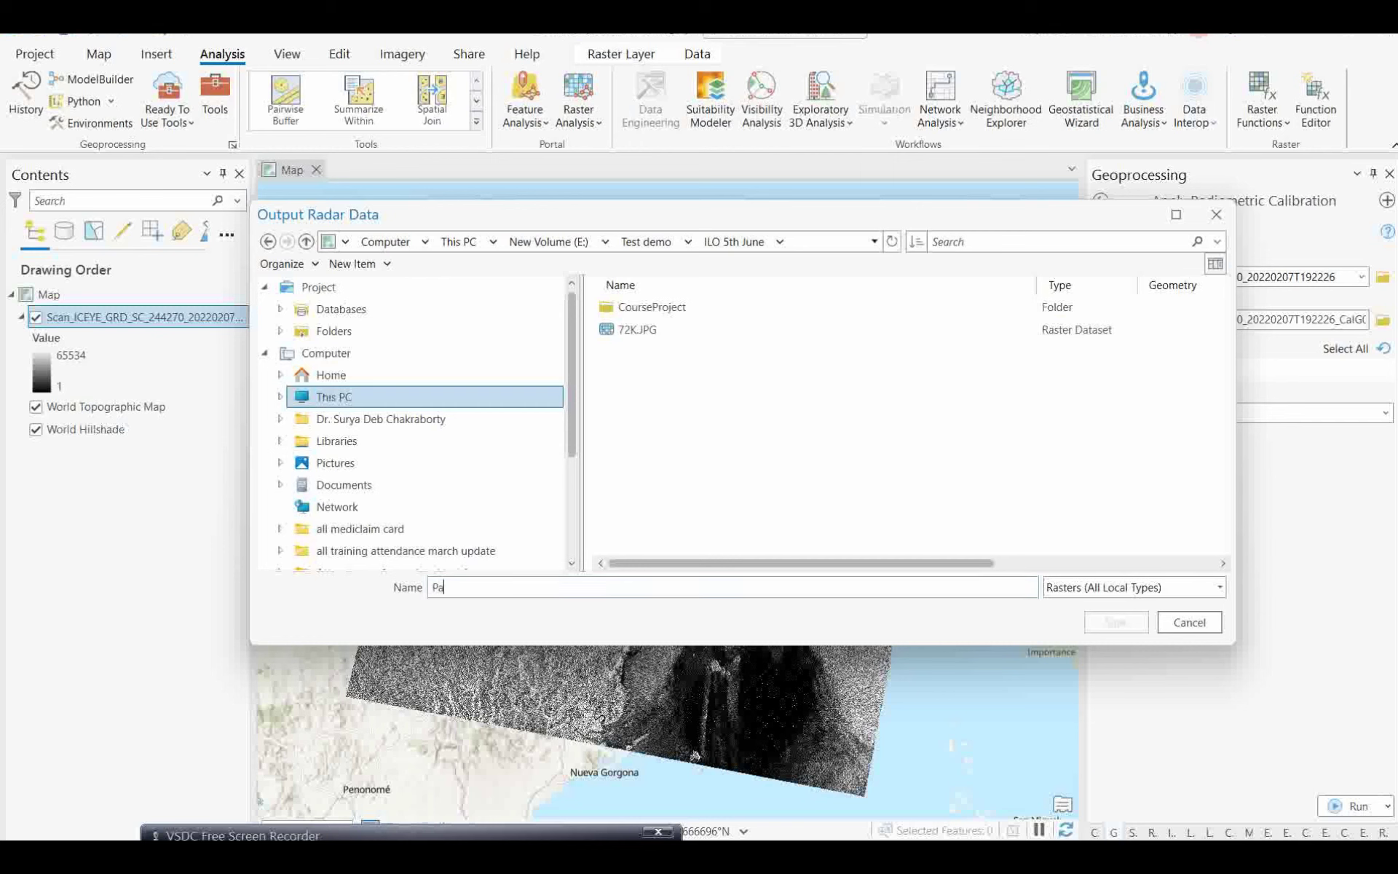
type("namaSAR")
left_click(1117, 627)
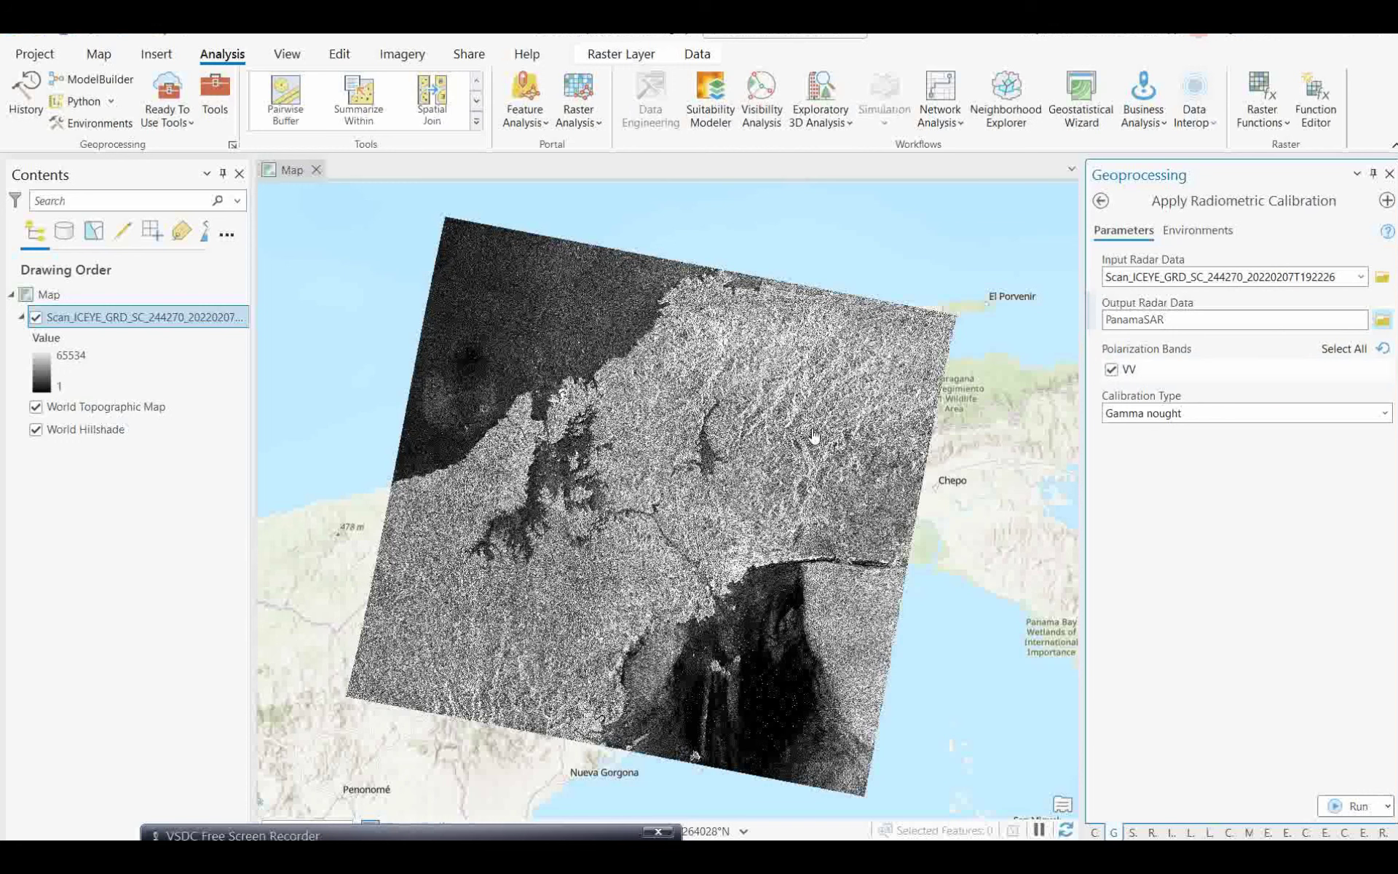
left_click(1337, 810)
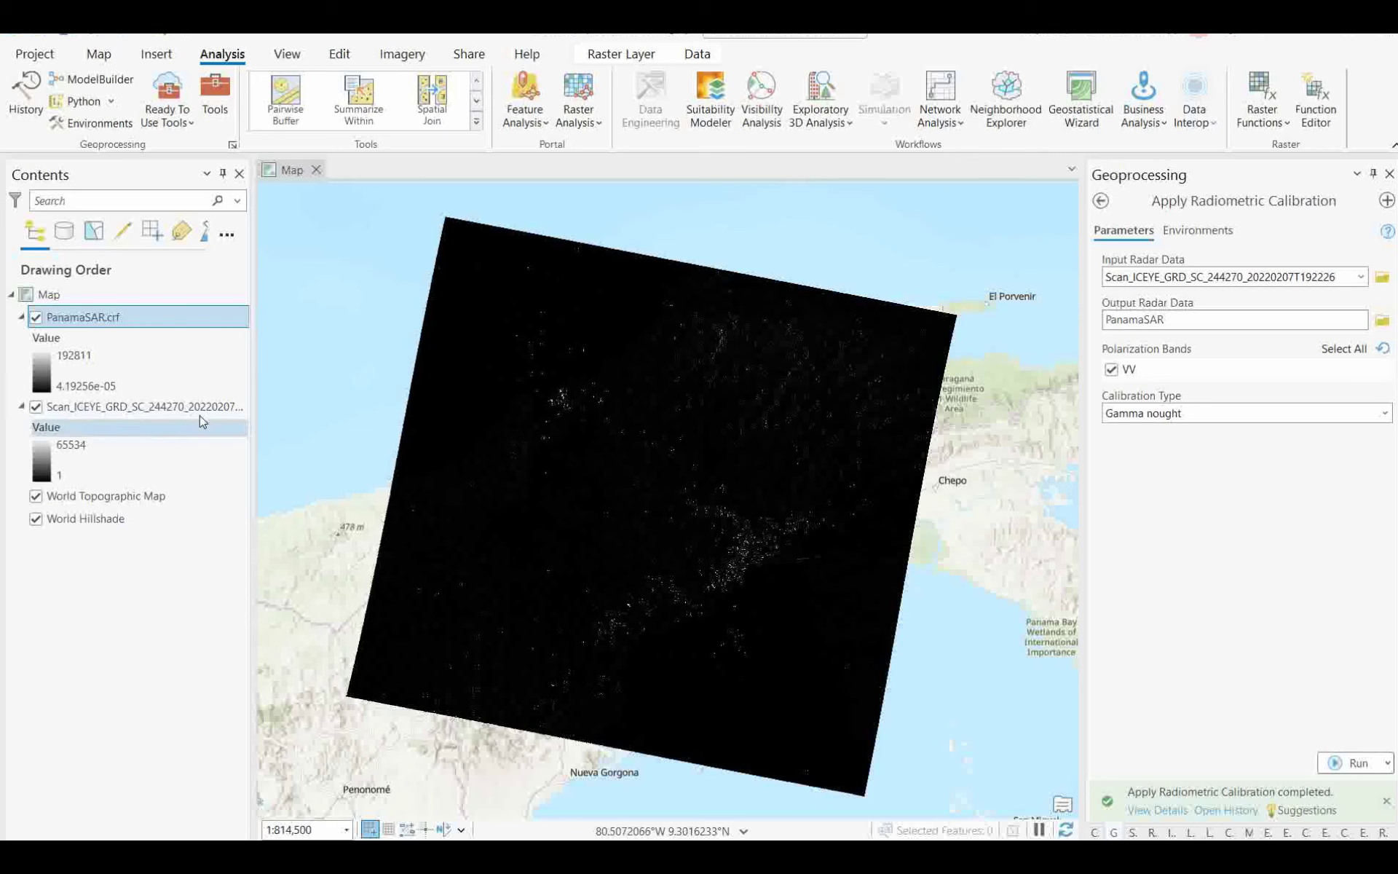
Step: Set the PanamaSAR.crf layer's stretch symbology to 0.5 standard deviations and a gamma of 2.0
left_click(42, 376)
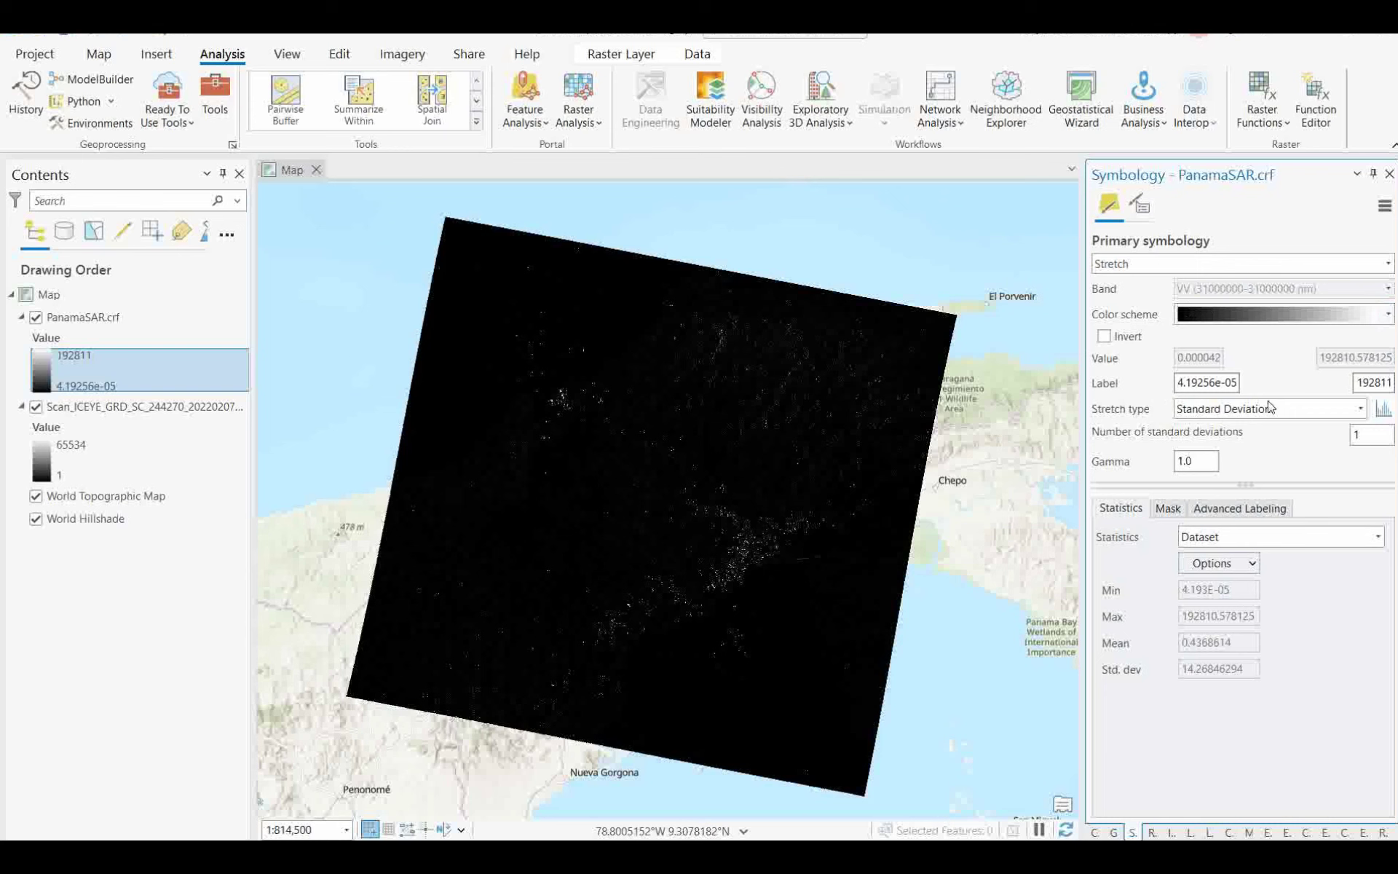
left_click(1356, 436)
type("0.5")
key("Return")
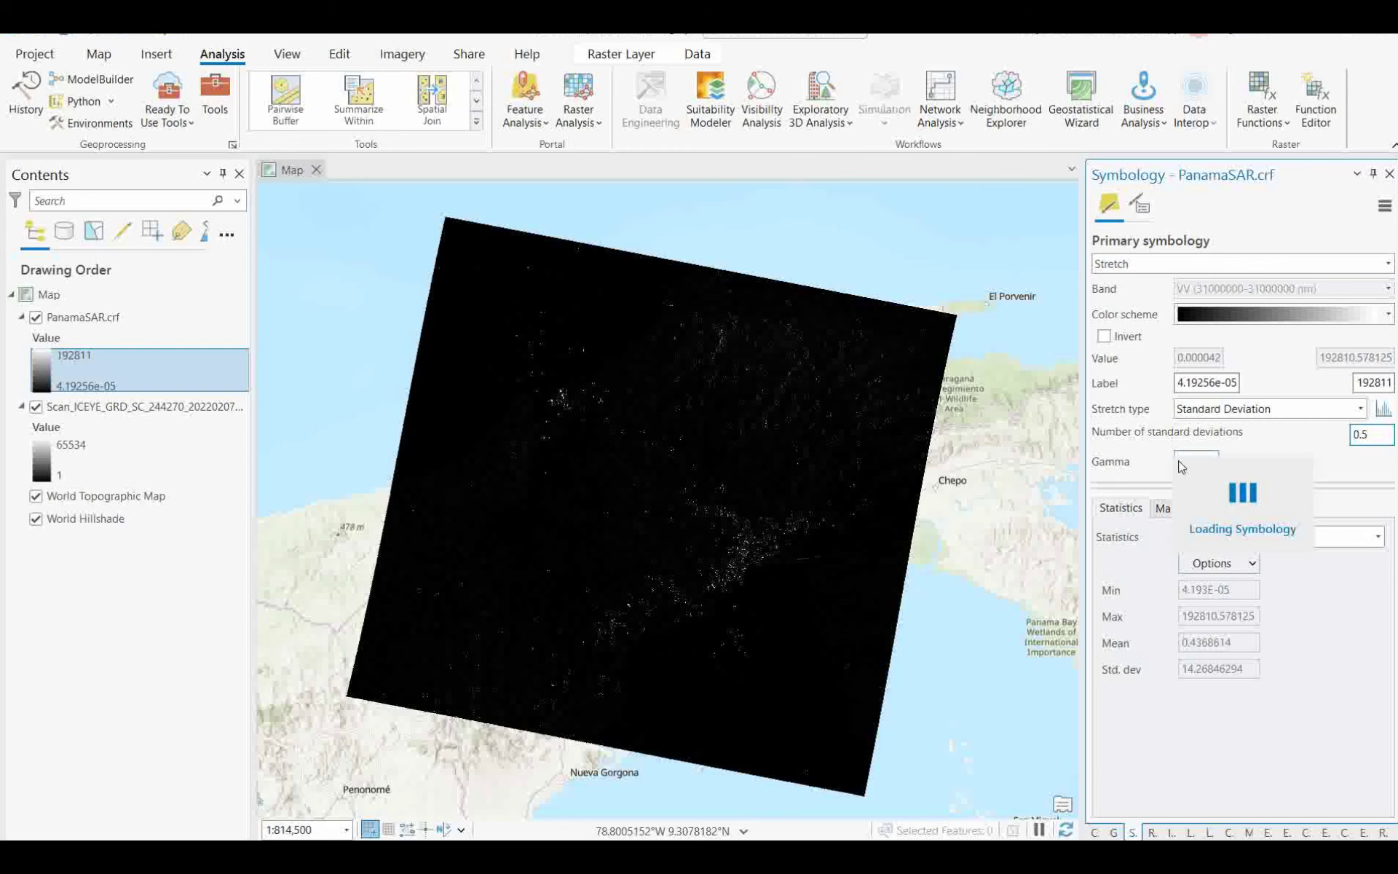
left_click(1180, 461)
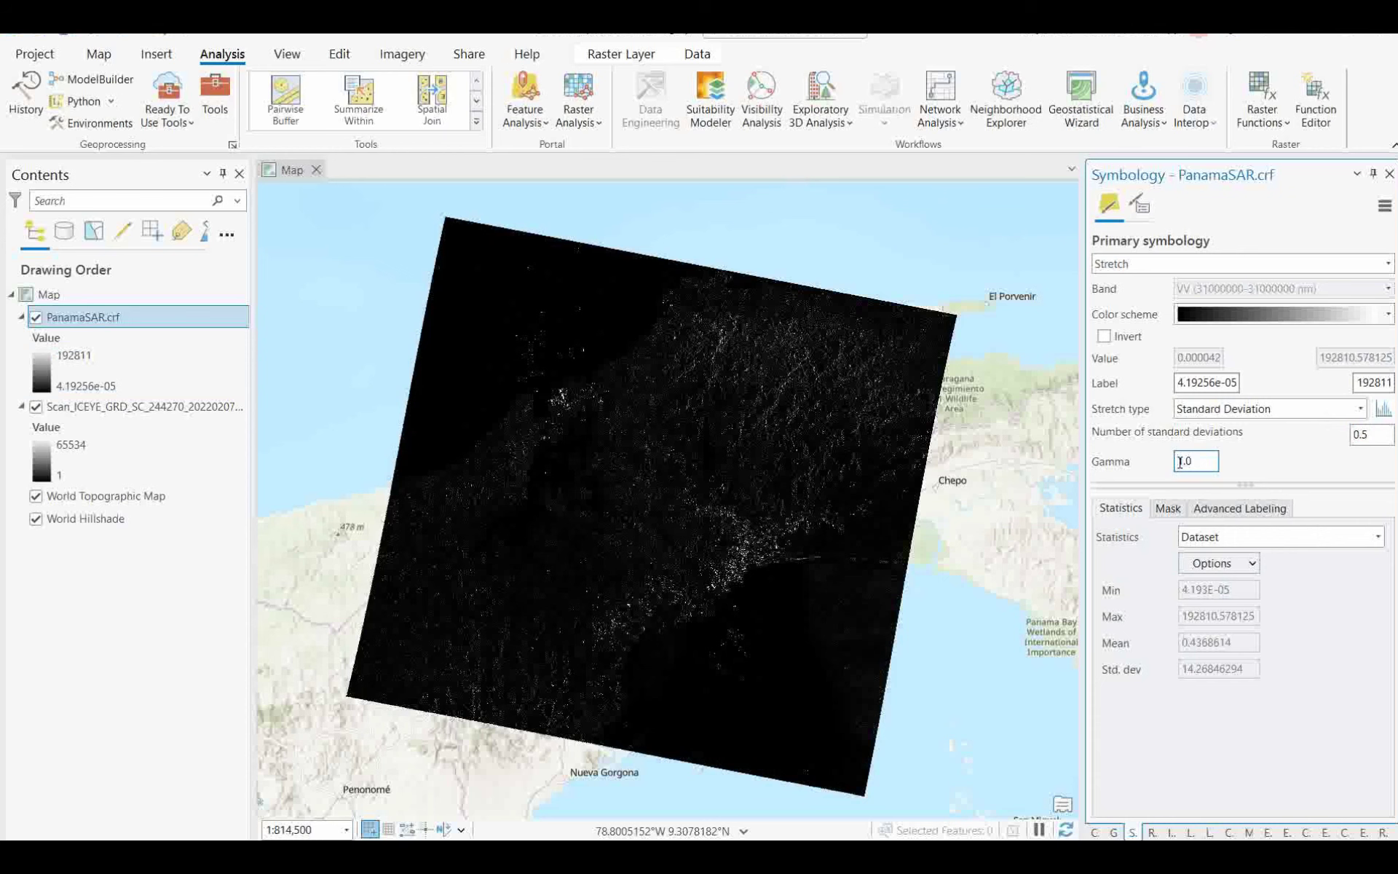
key("Delete")
type("2")
key("Return")
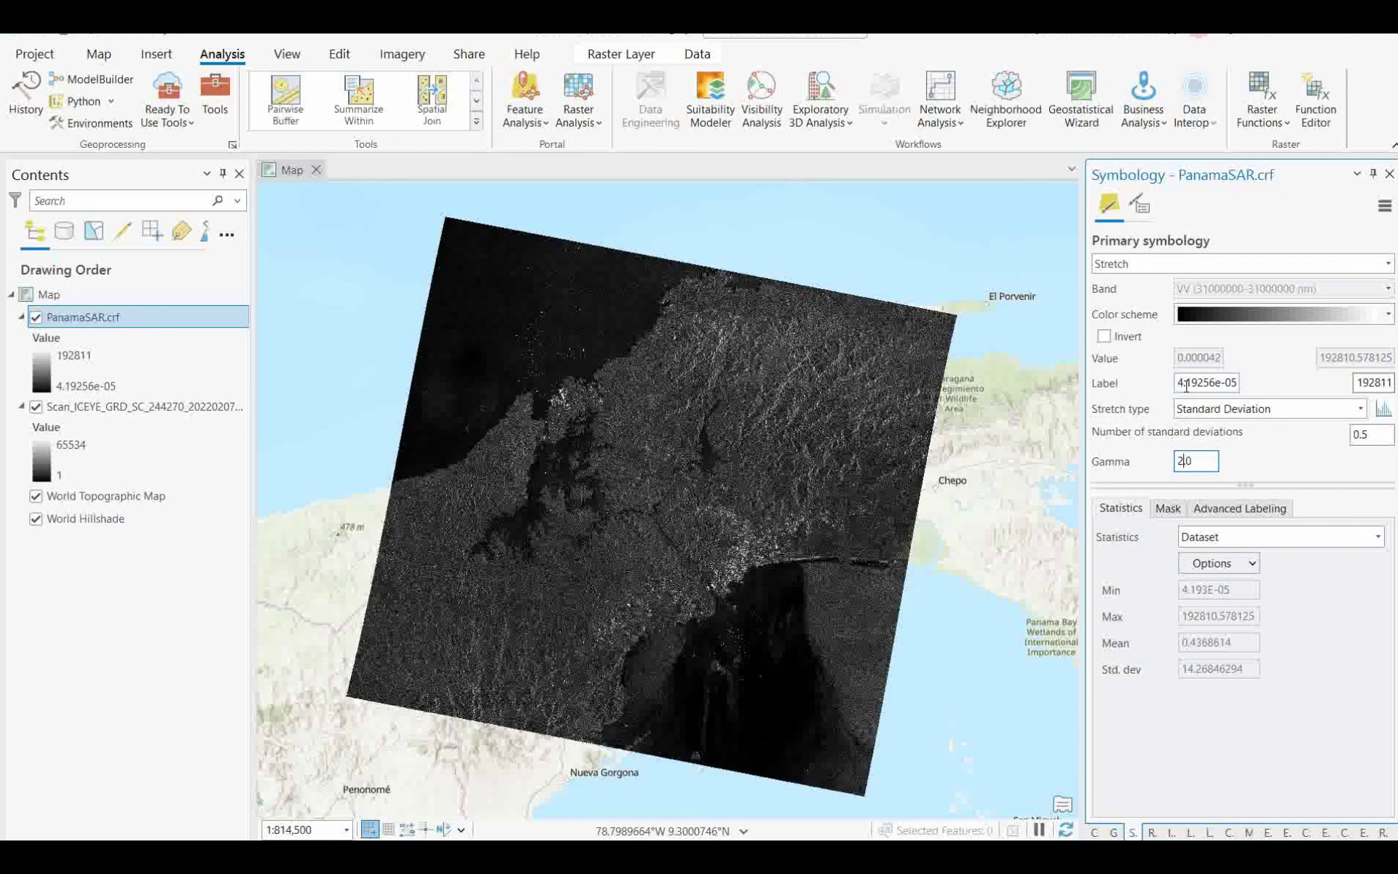
Step: Apply the Viridis color scheme to the PanamaSAR.crf layer
left_click(1388, 314)
left_click_drag(1386, 362, 1382, 415)
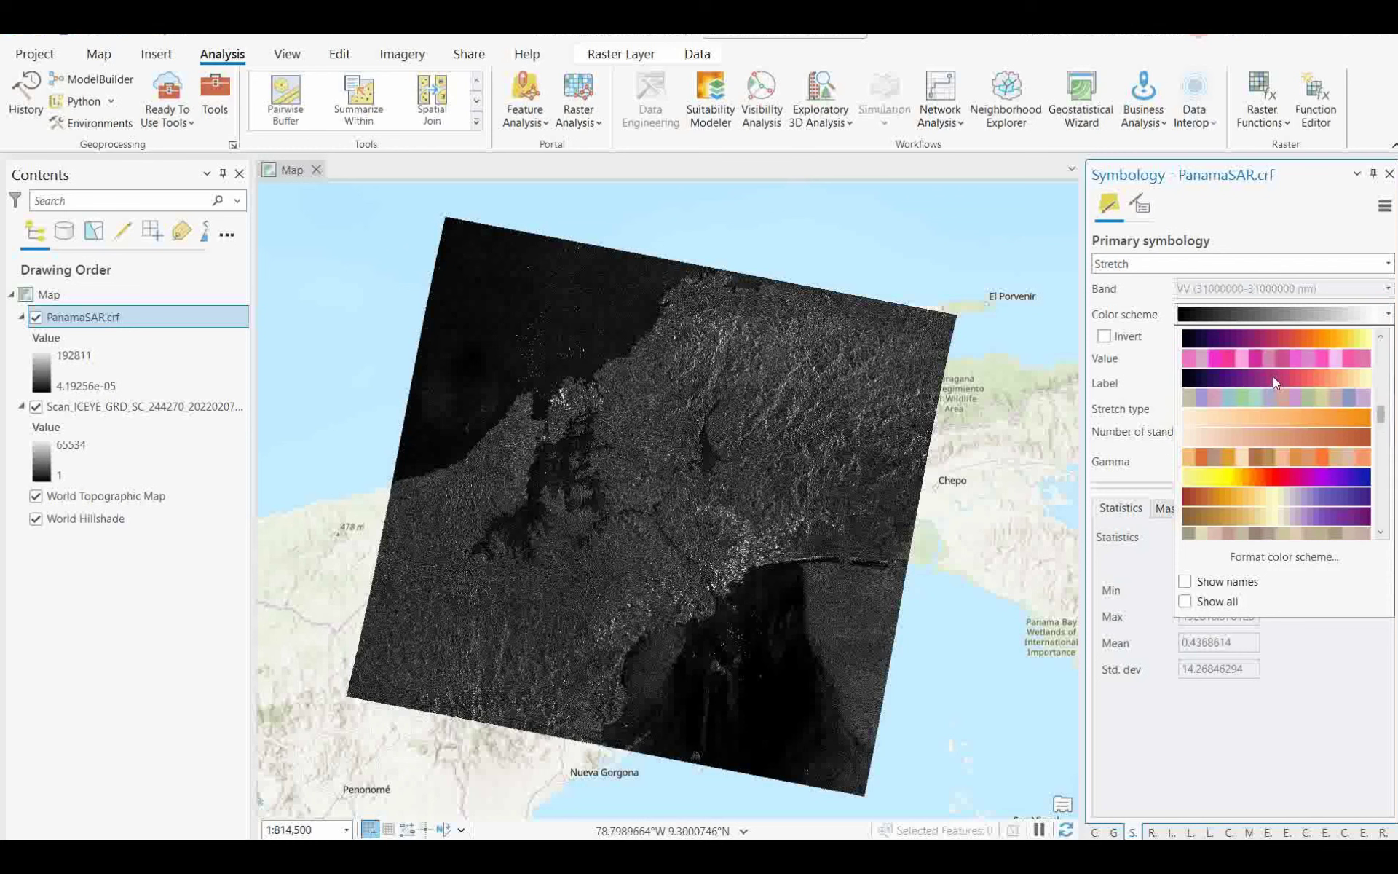
left_click_drag(1382, 421, 1383, 525)
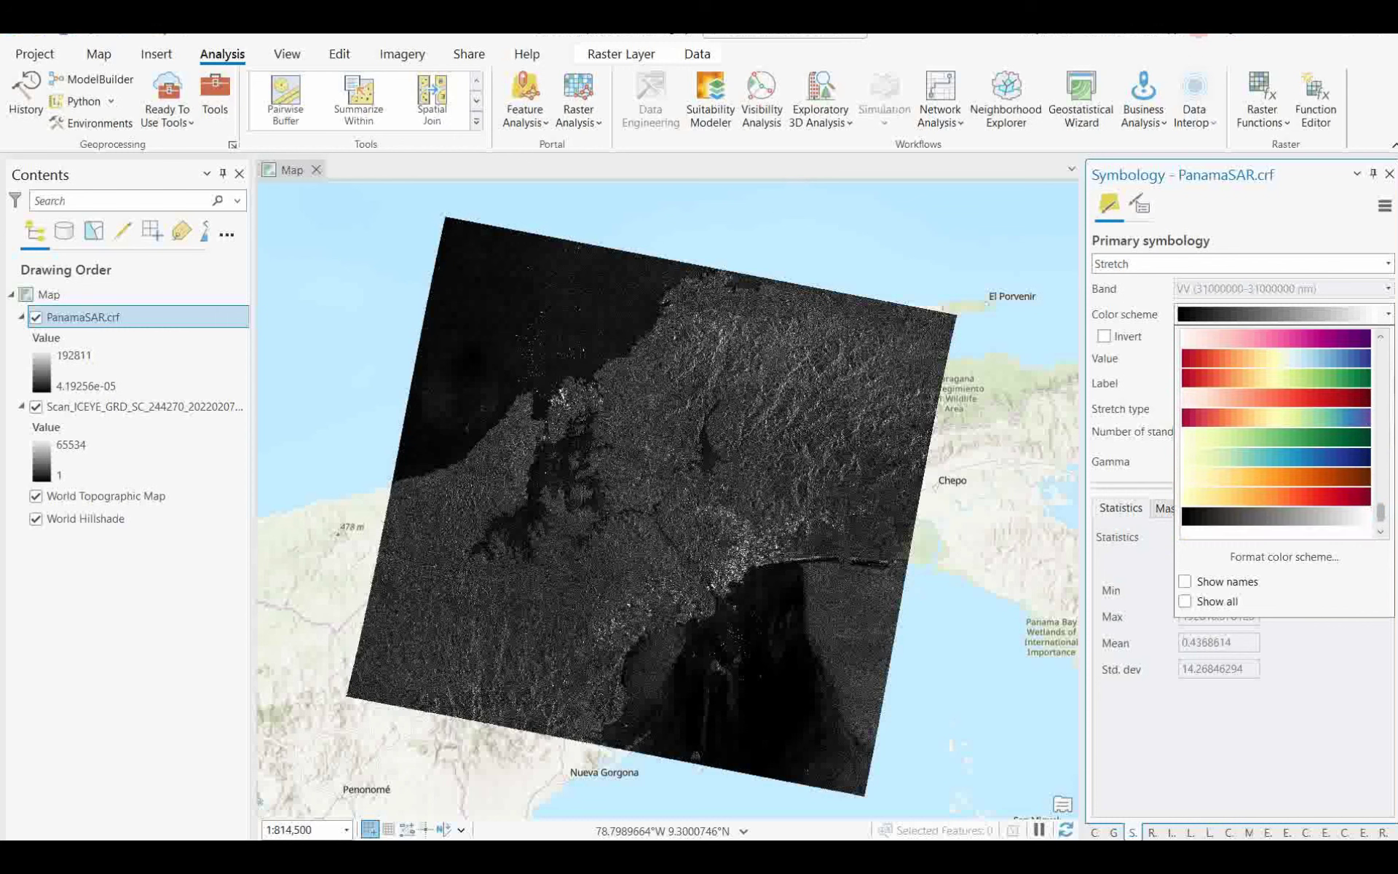
key("Escape")
left_click(1388, 314)
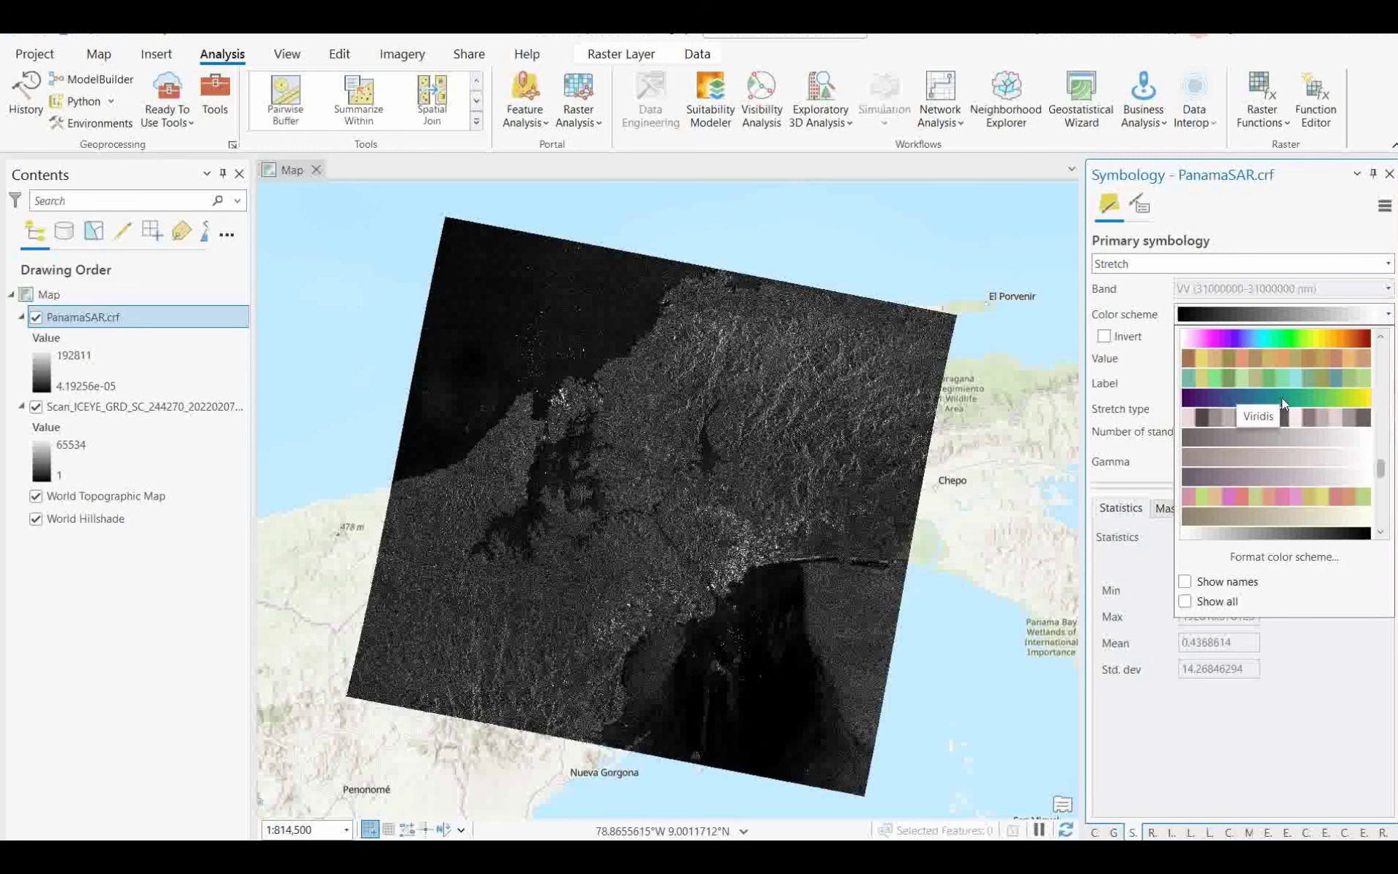
left_click(1281, 398)
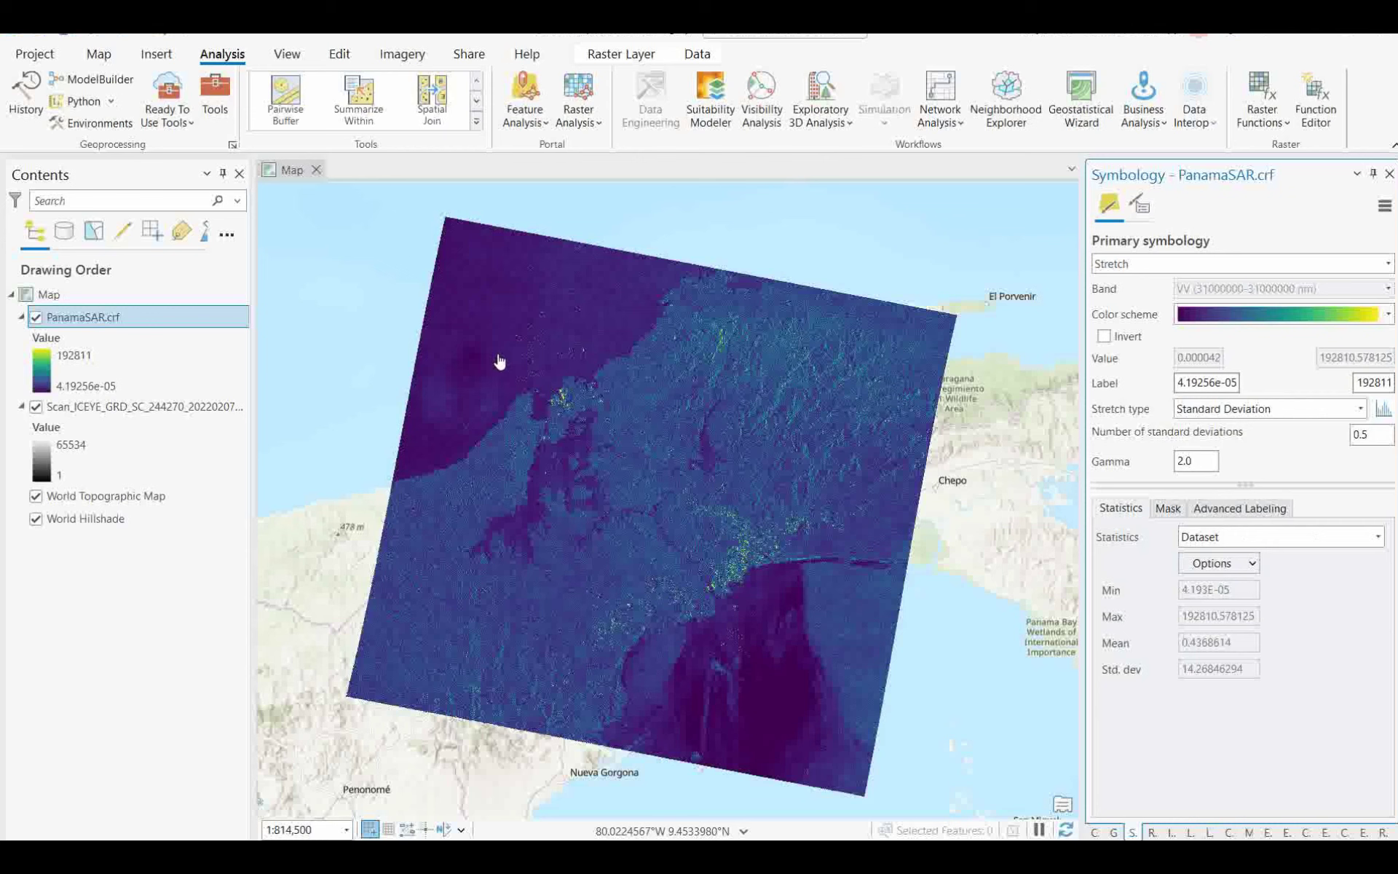
Step: View the PanamaSAR imagery at the Northern Entrance bookmark and at the Southern Entrance bookmark
left_click(98, 56)
left_click(241, 112)
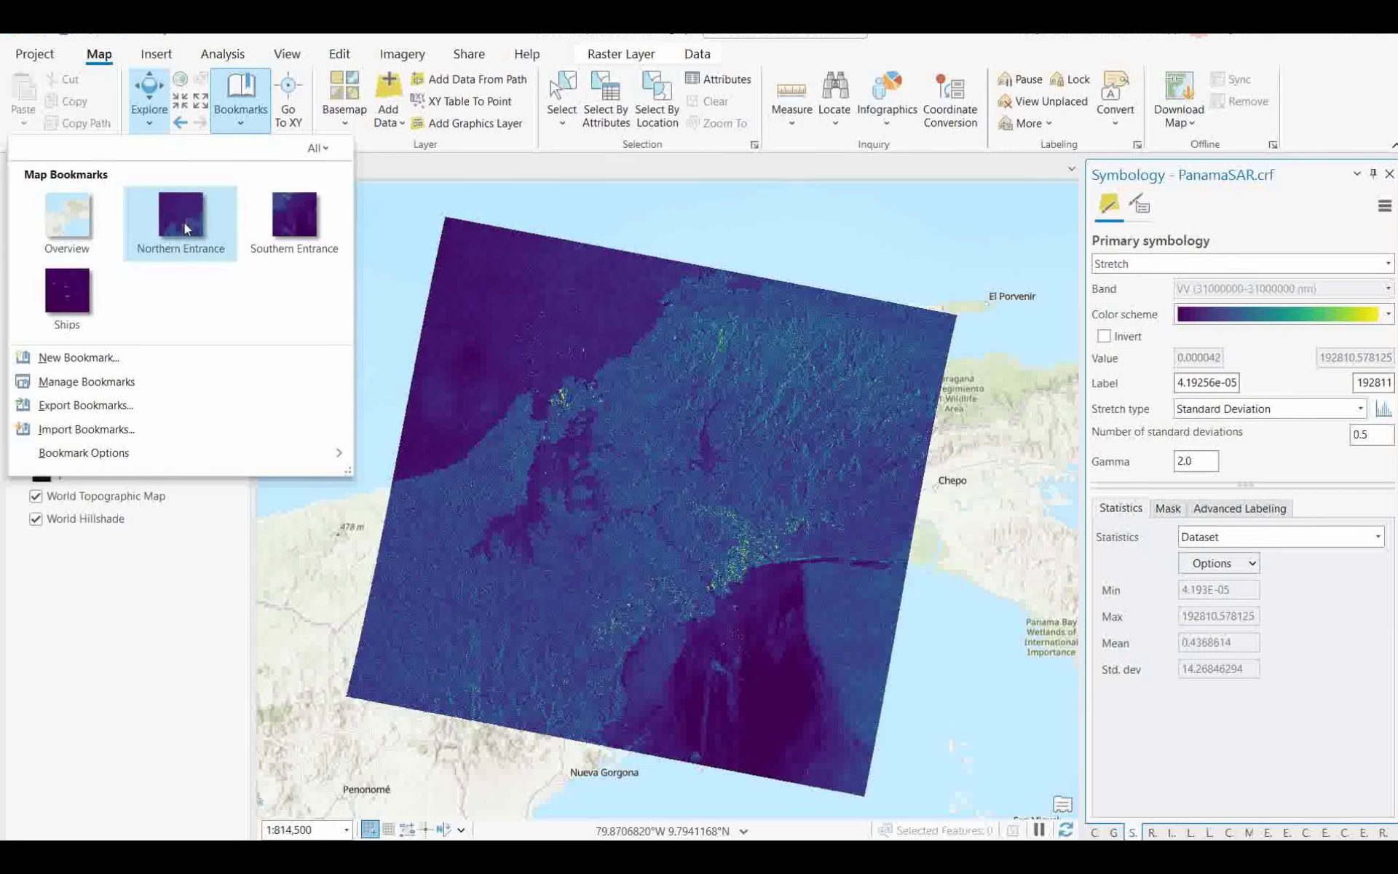
left_click(182, 222)
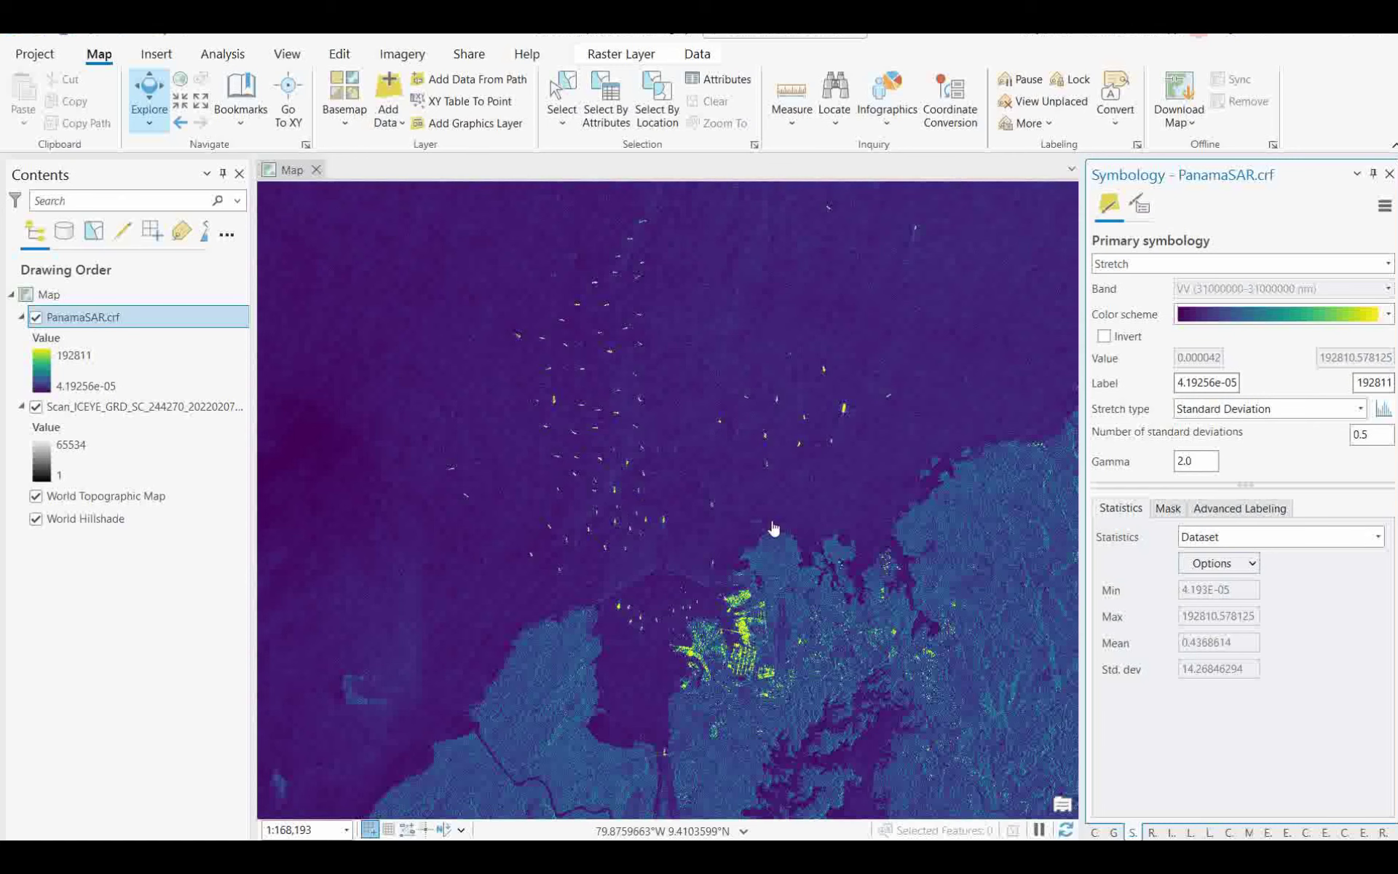
left_click(222, 56)
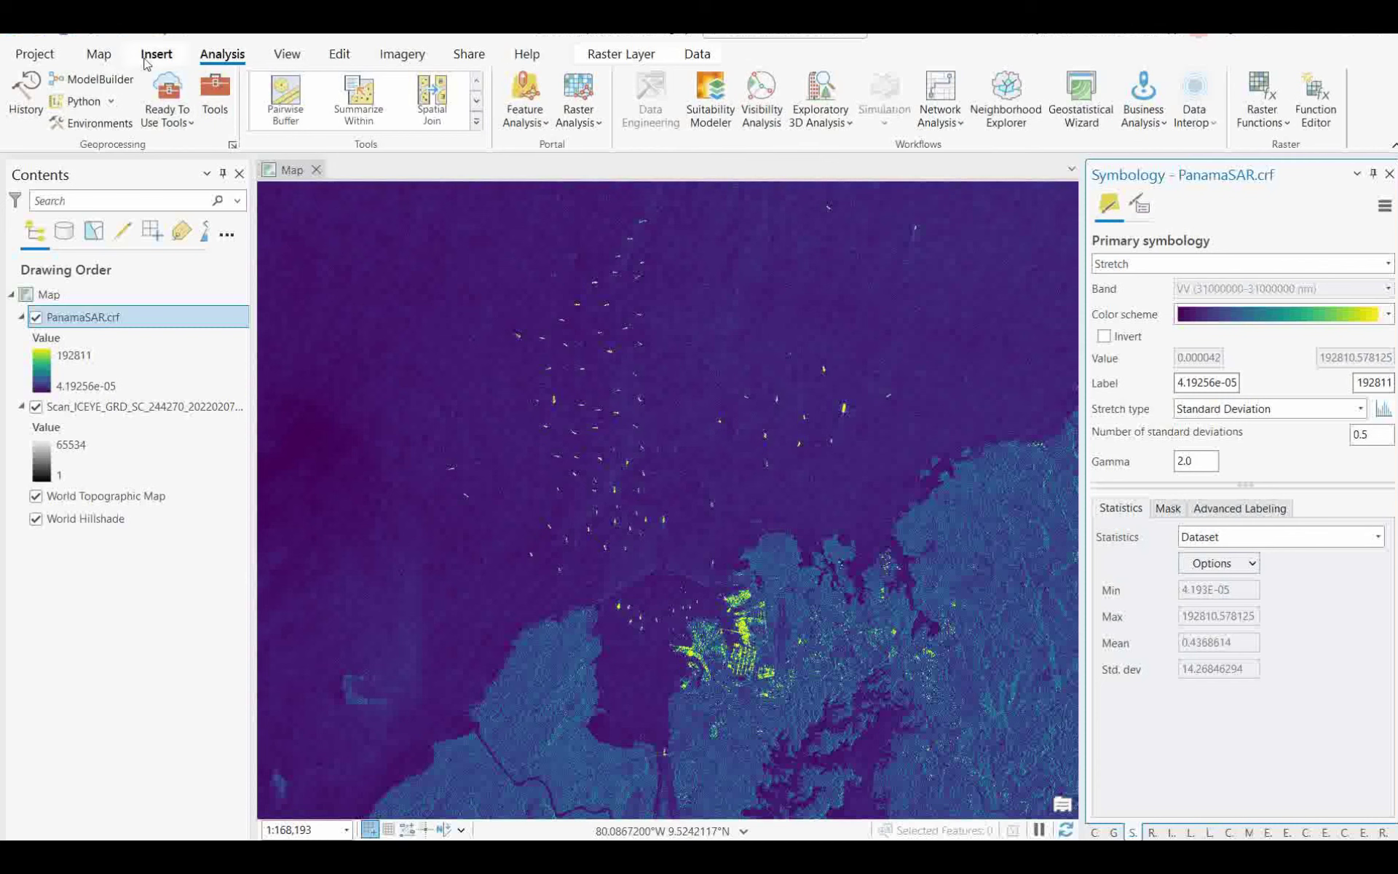
left_click(99, 54)
left_click(240, 121)
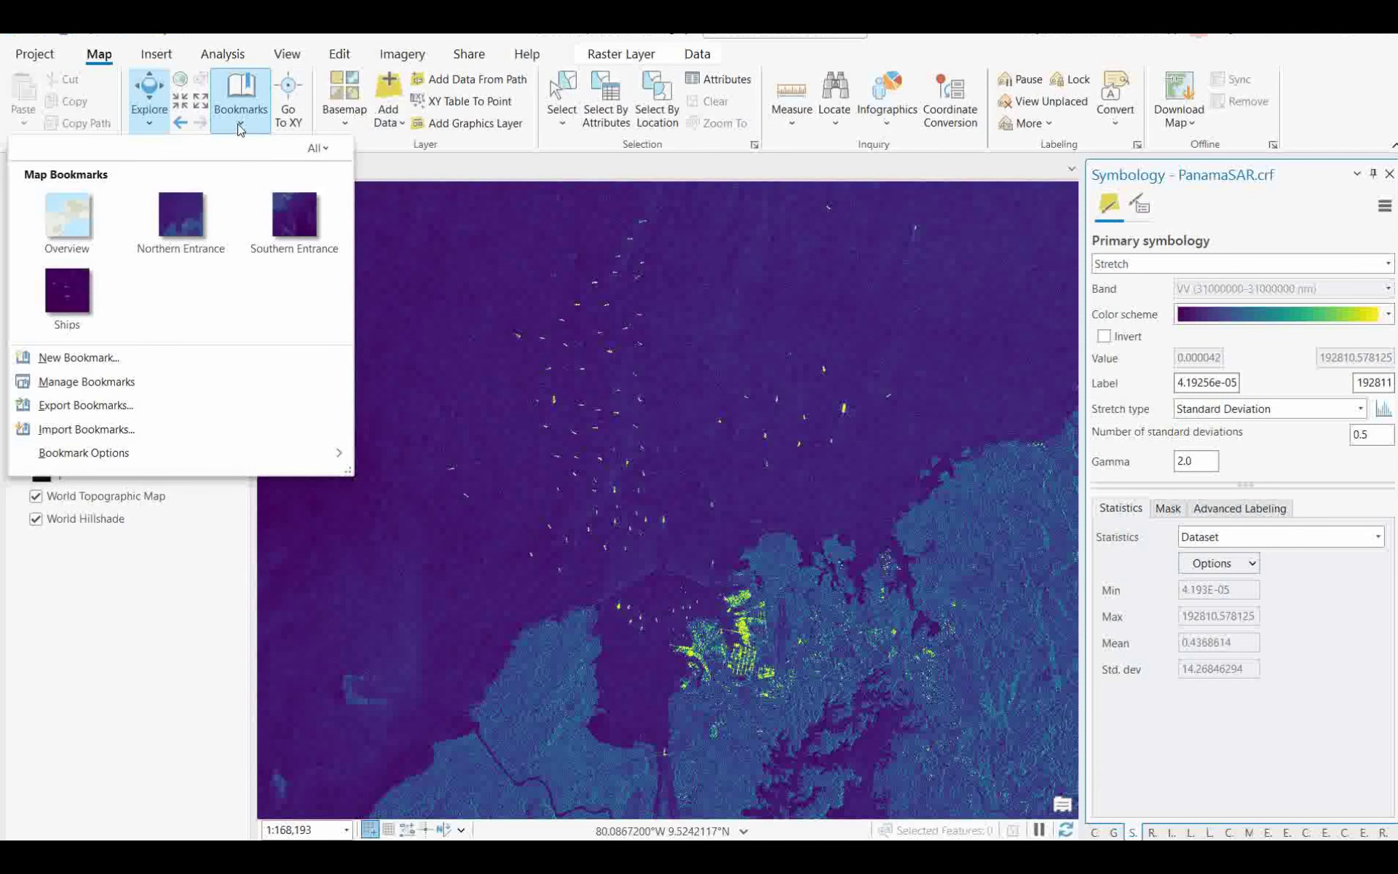
left_click(306, 242)
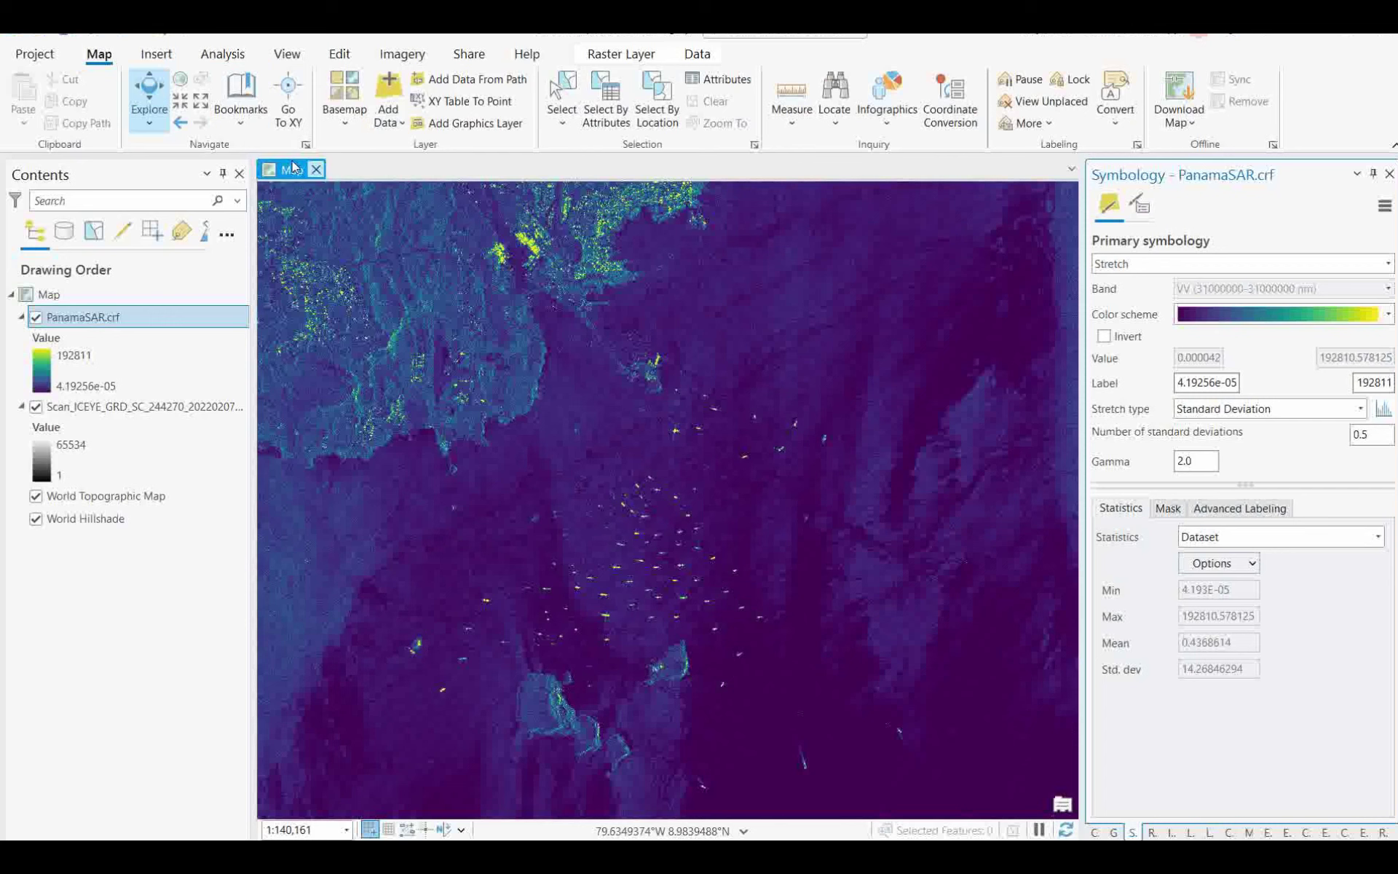
Step: Examine the vessels at the Ships bookmark and return to the full extent of the PanamaSAR.crf layer
left_click(246, 133)
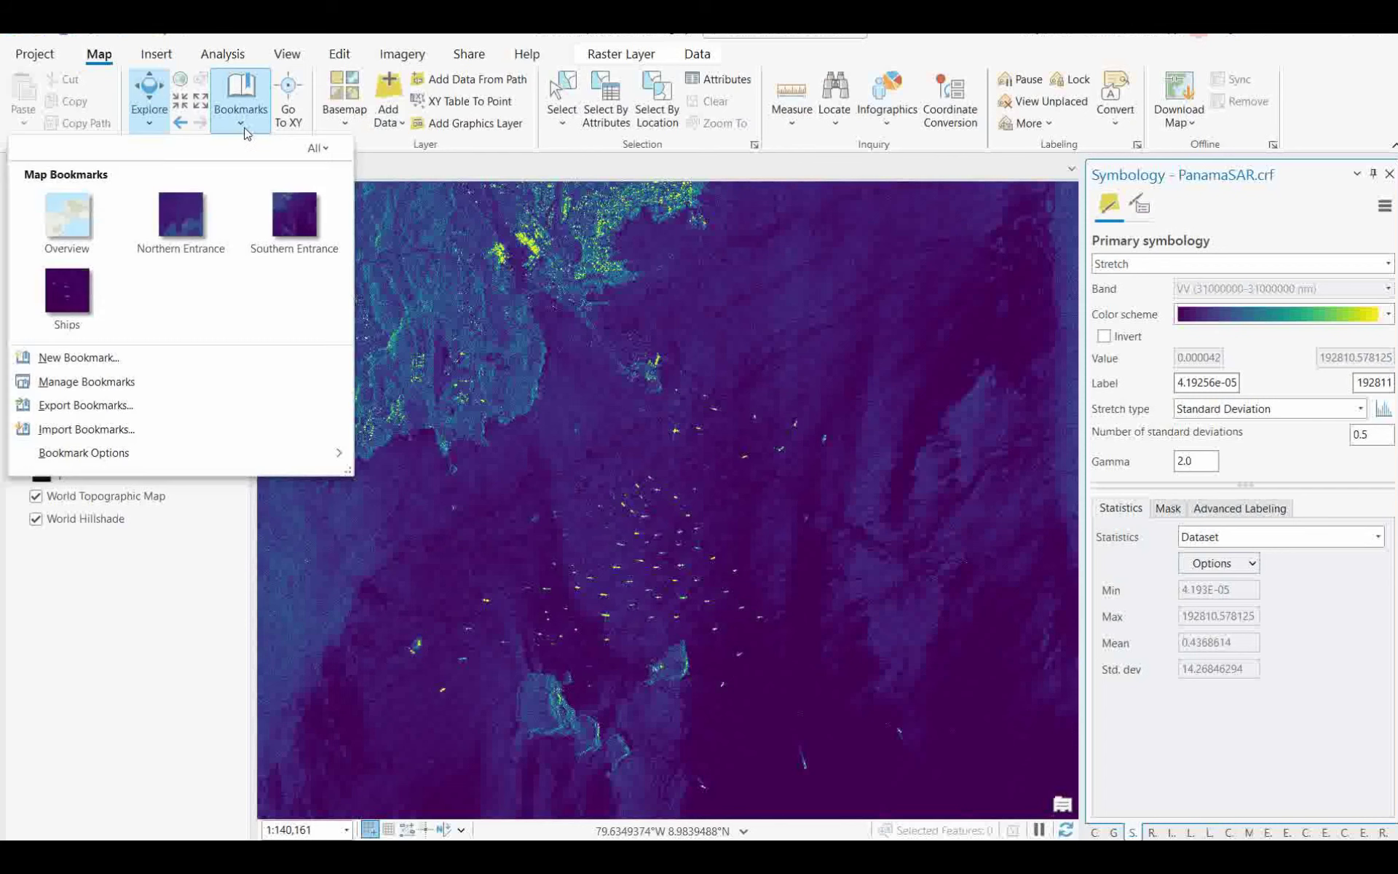
left_click(73, 296)
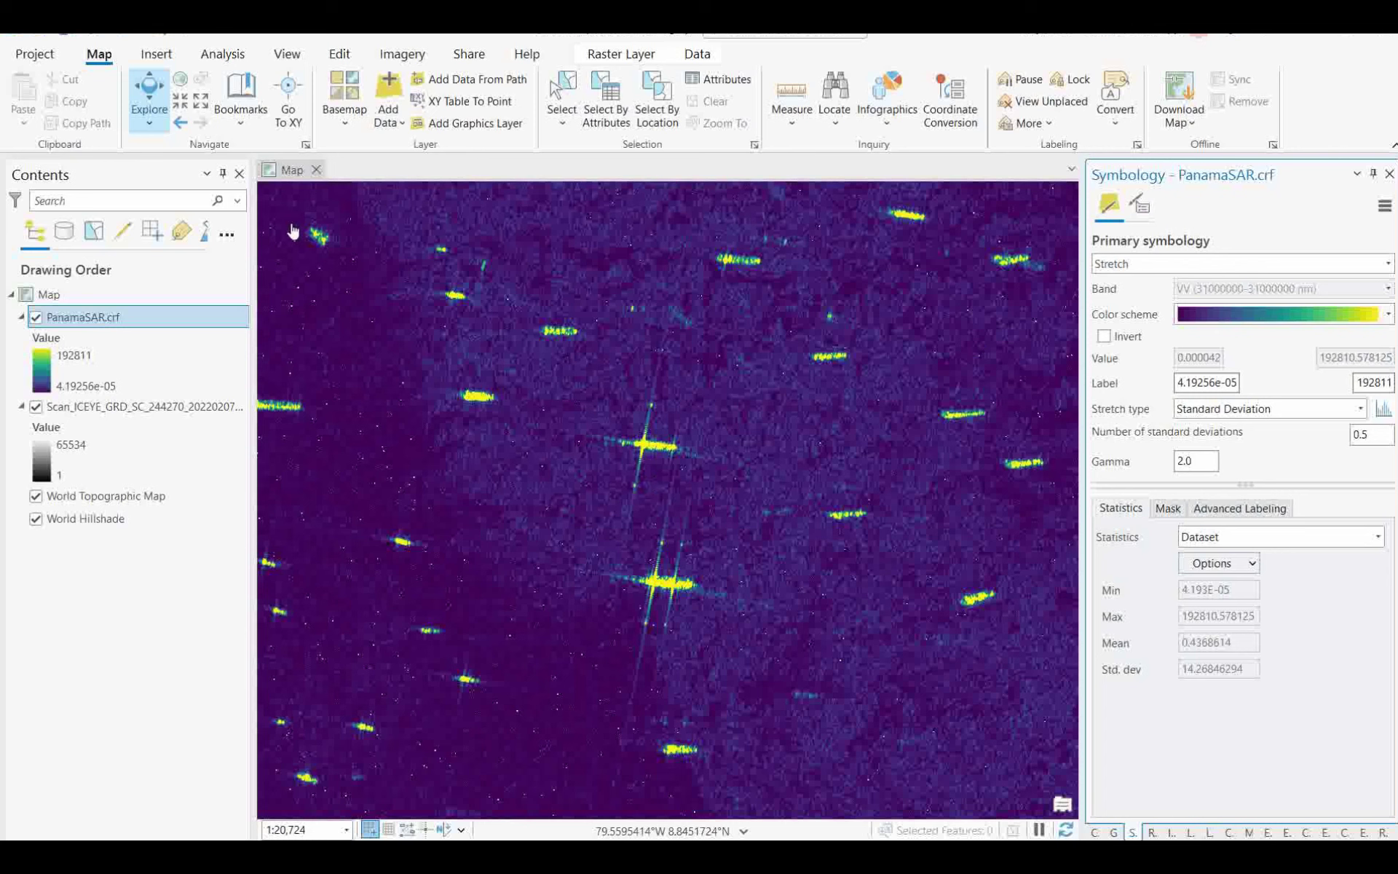
left_click(70, 37)
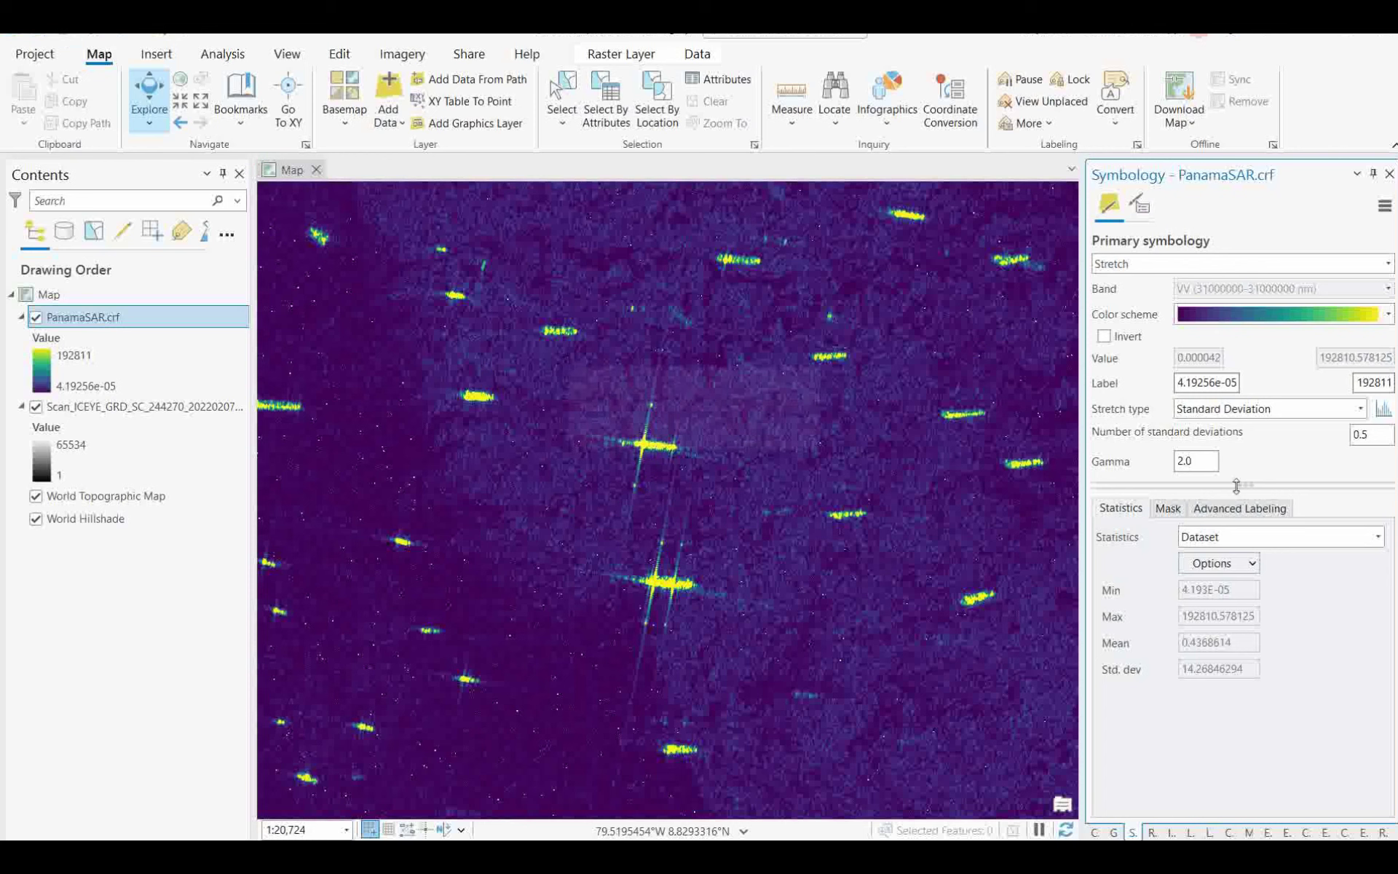
right_click(88, 317)
left_click(146, 482)
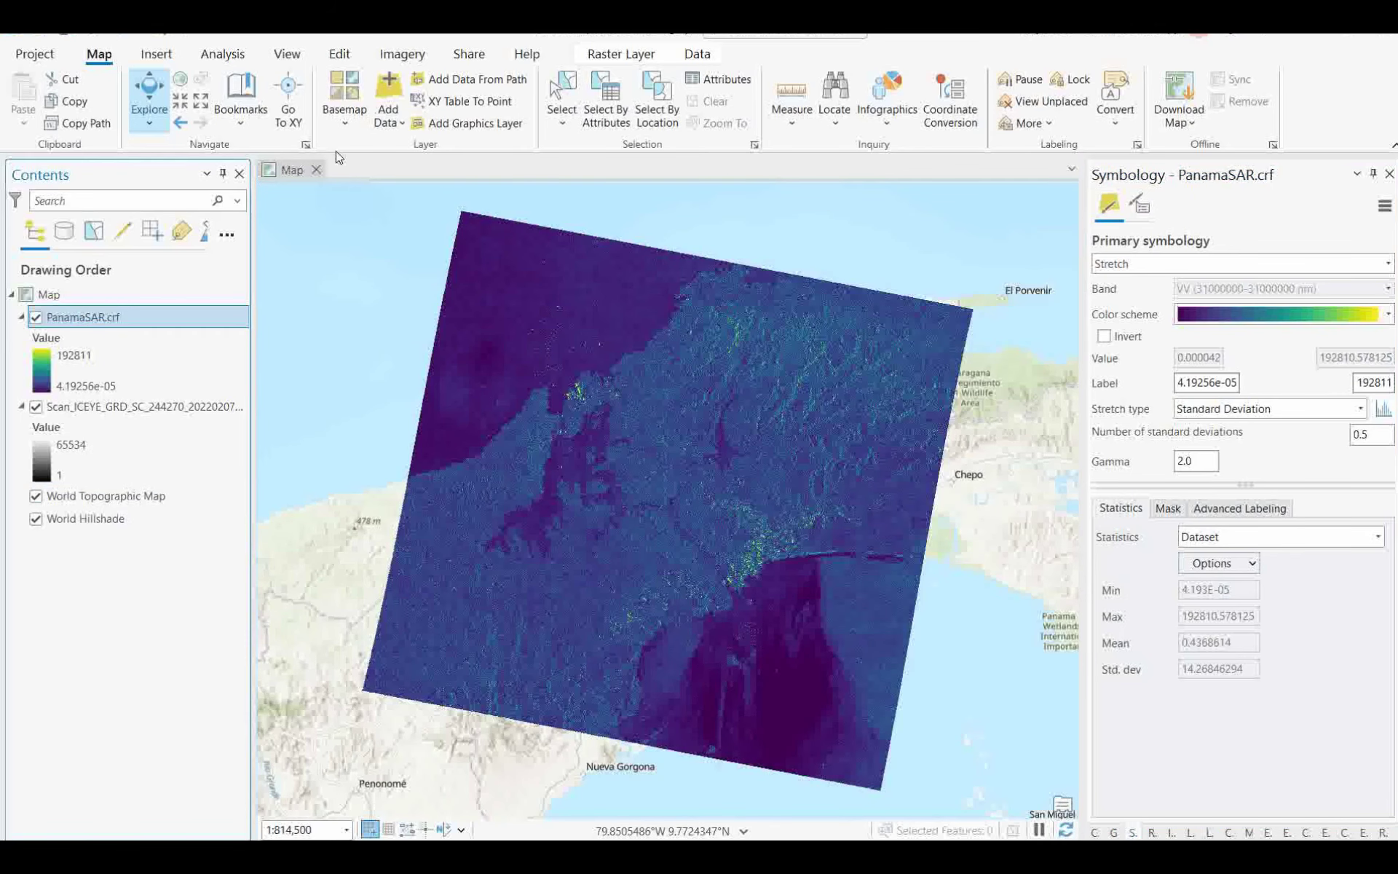
left_click(1114, 832)
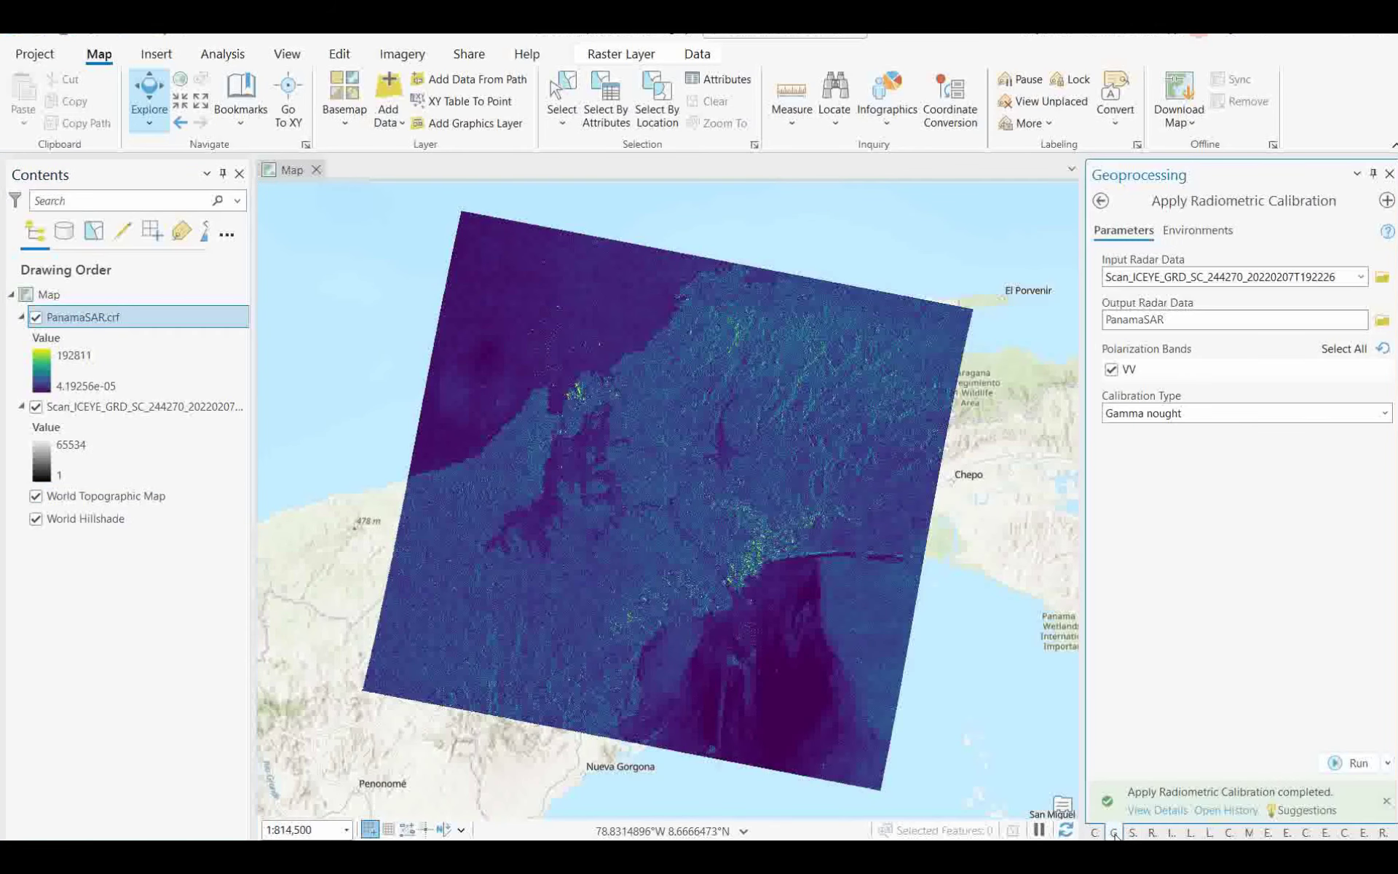
left_click(1101, 201)
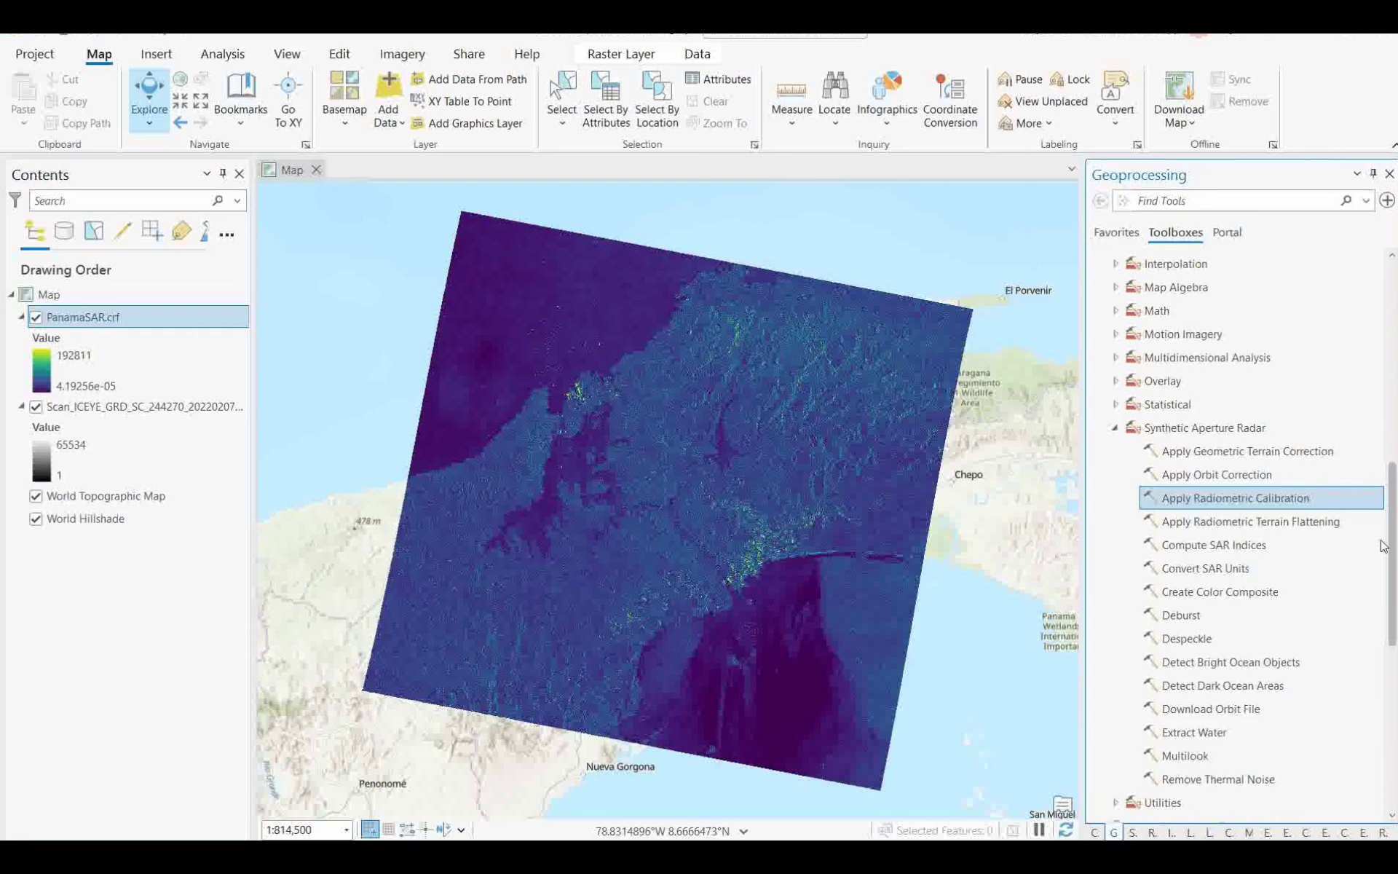
left_click_drag(1393, 588, 1392, 630)
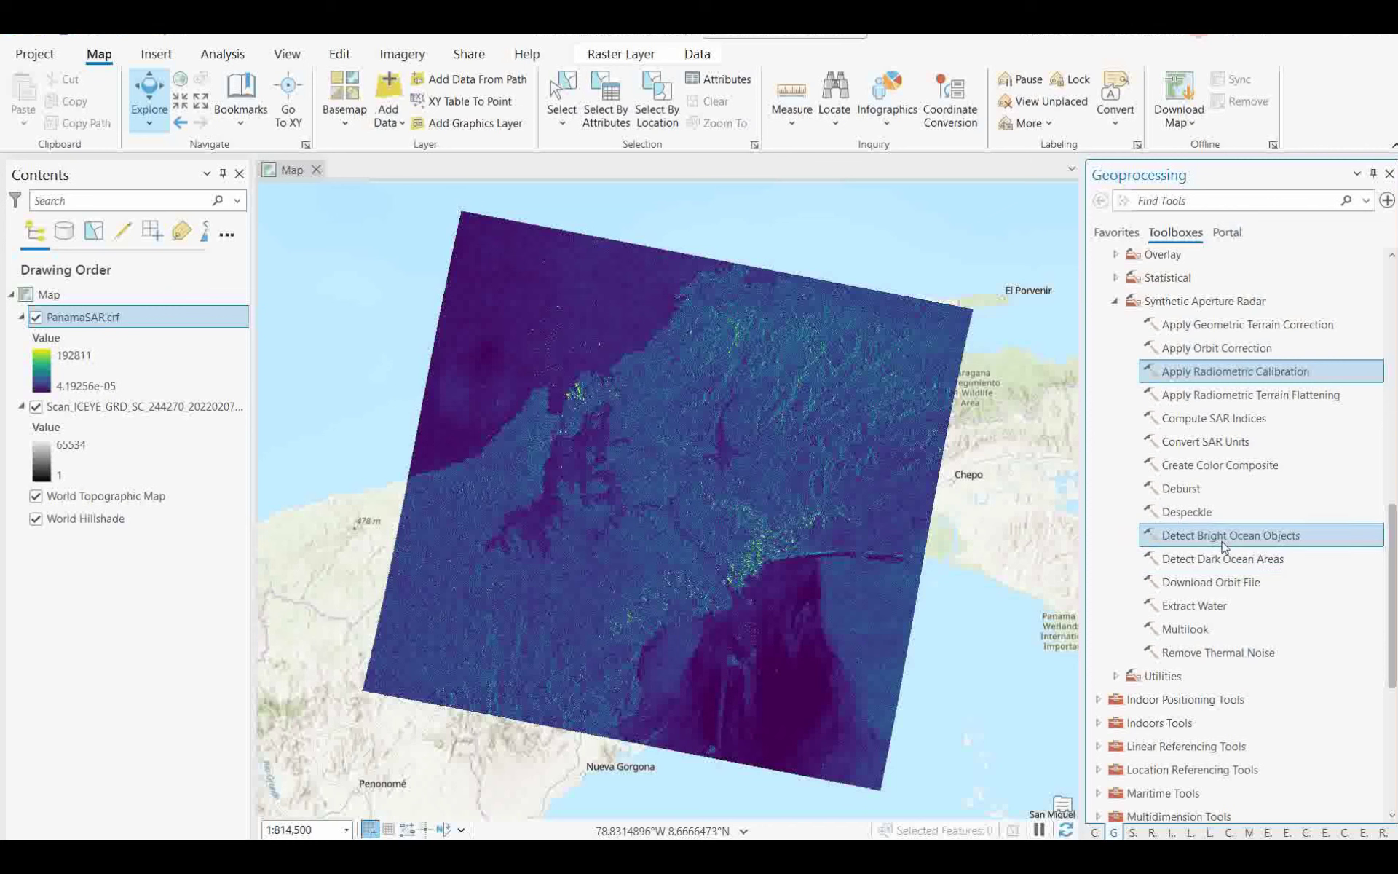
mouse_move(1243, 545)
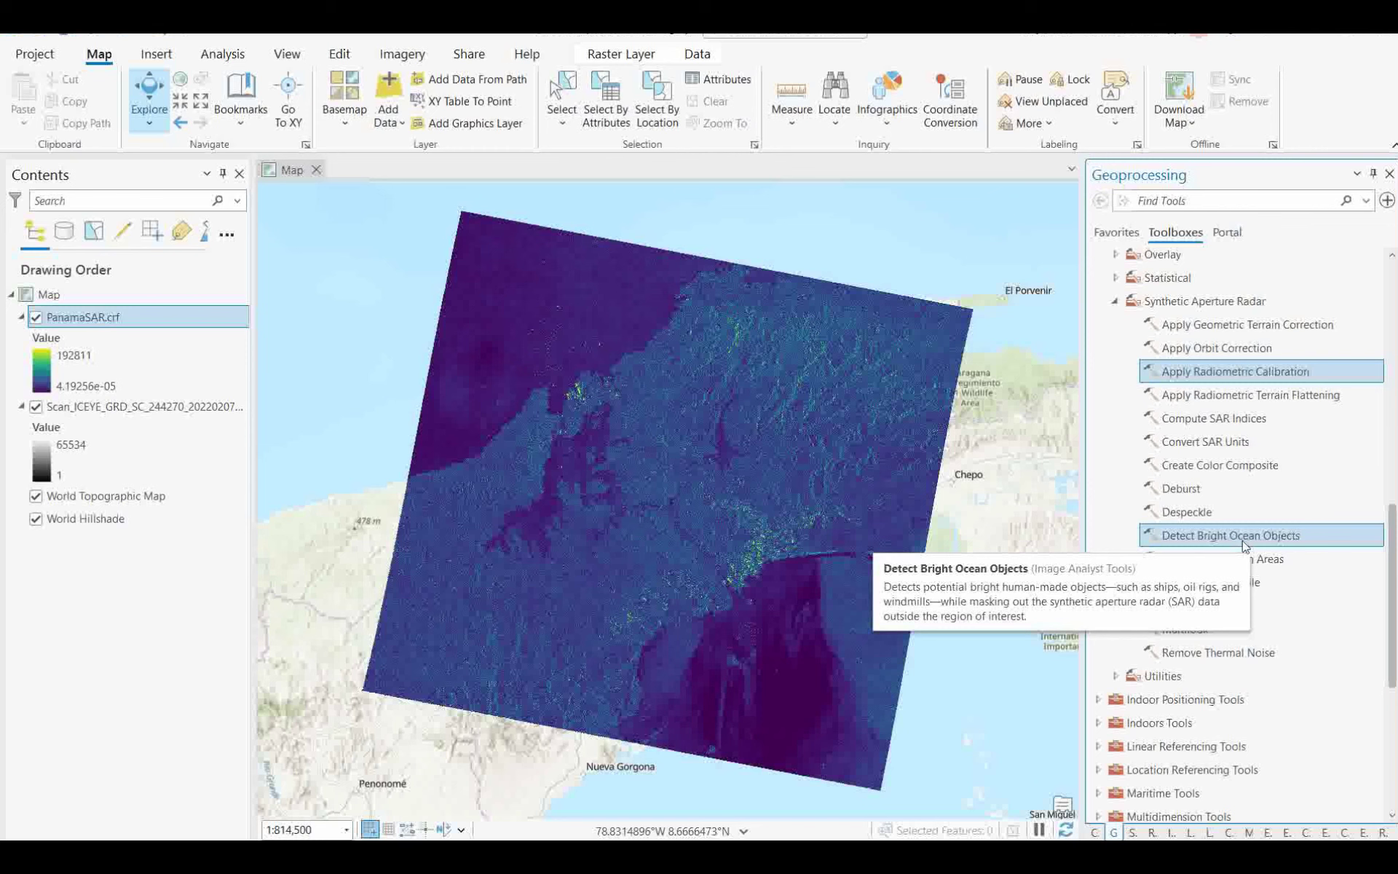
left_click(1243, 543)
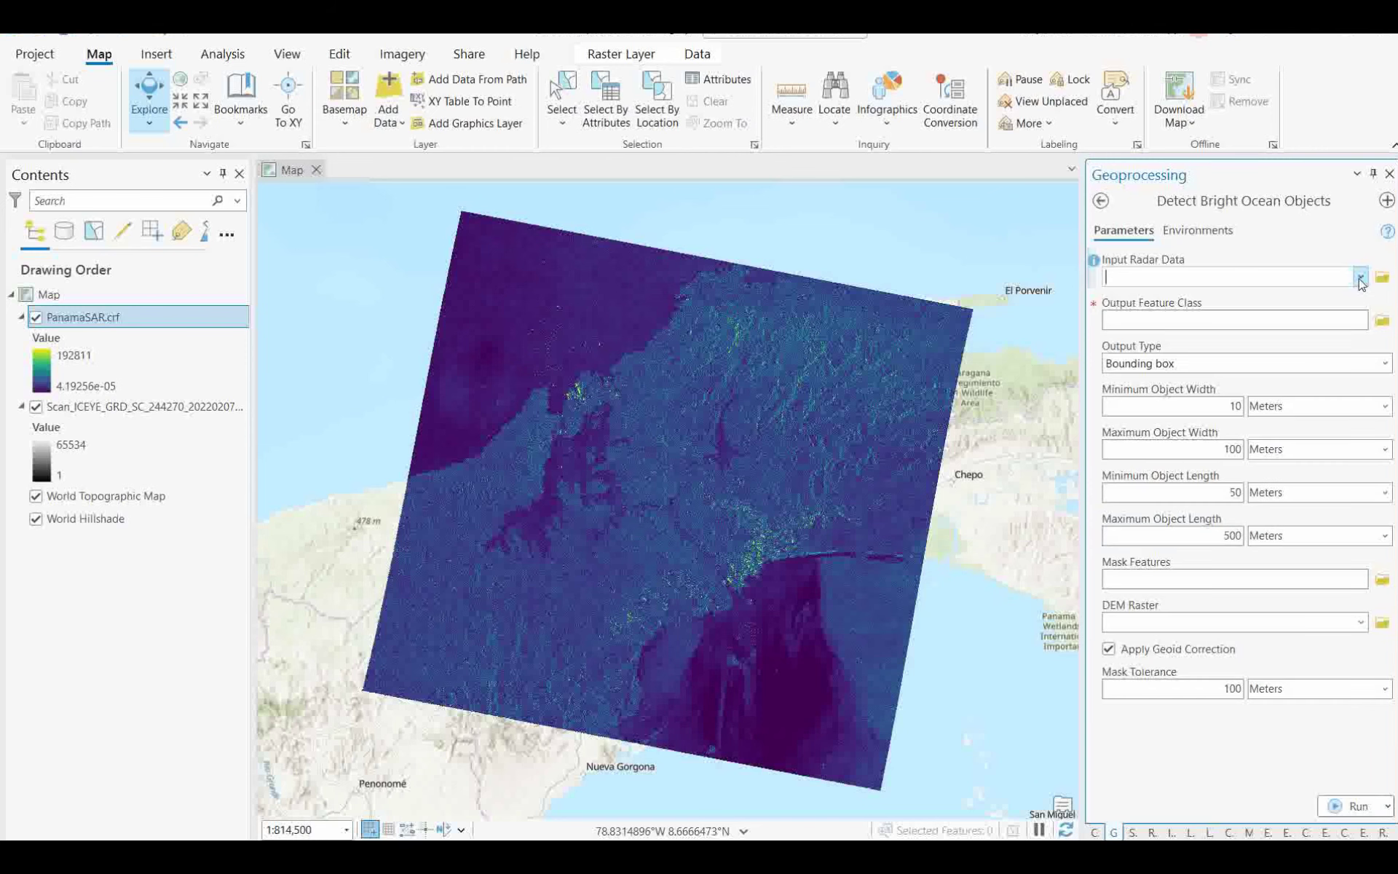
left_click(1361, 277)
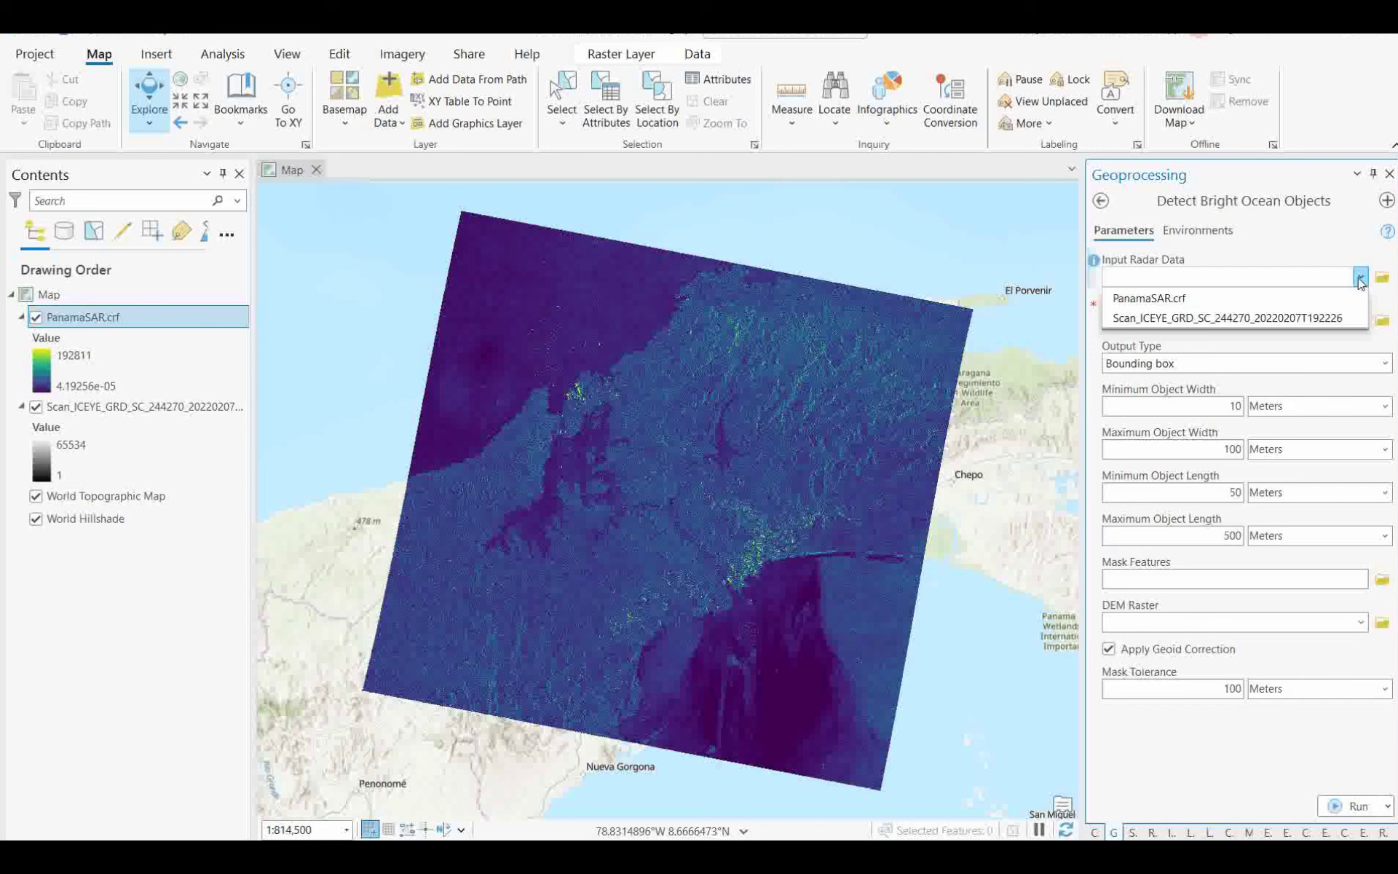
left_click(1161, 299)
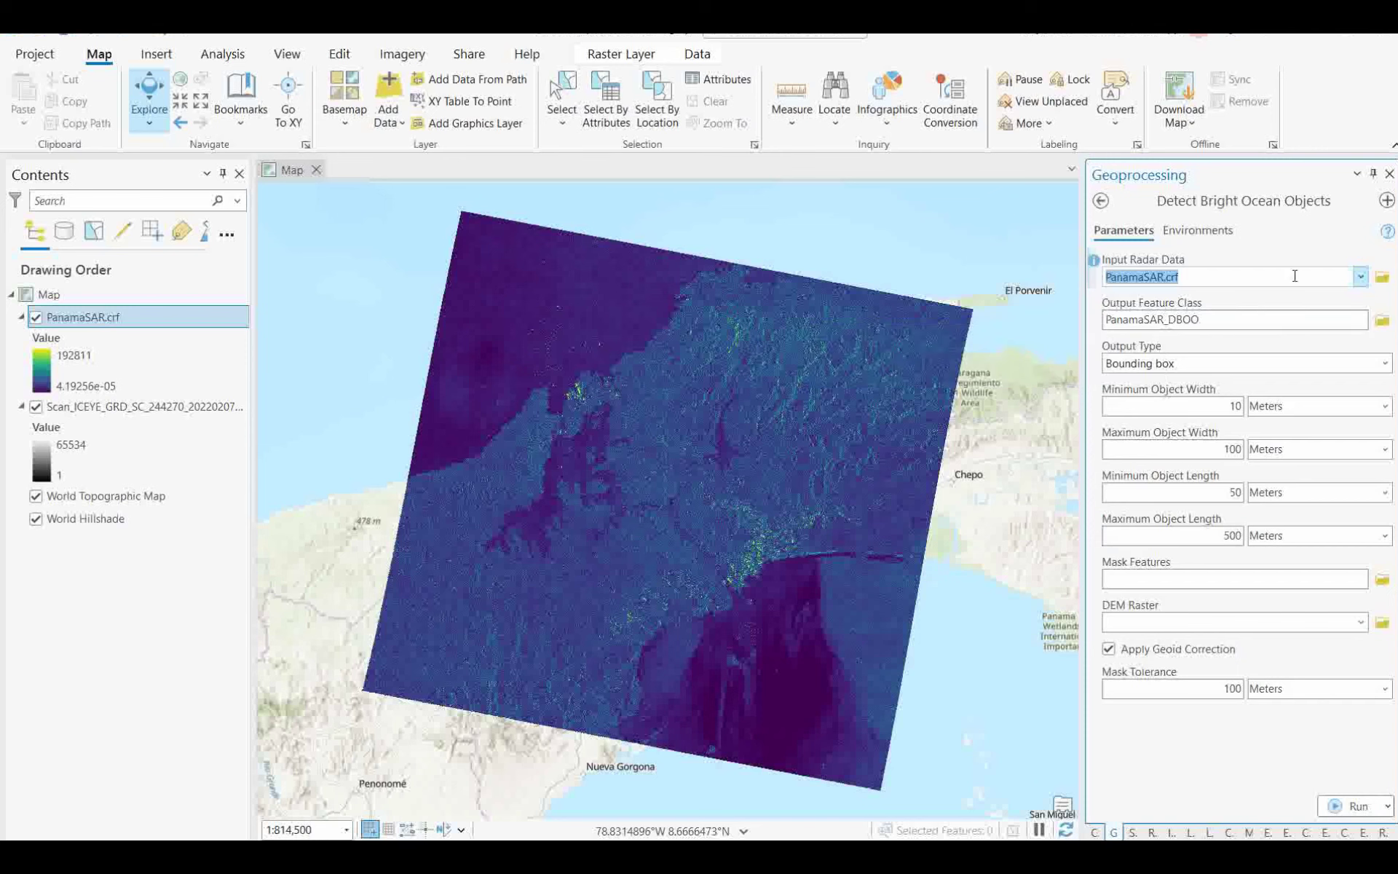
left_click(1101, 202)
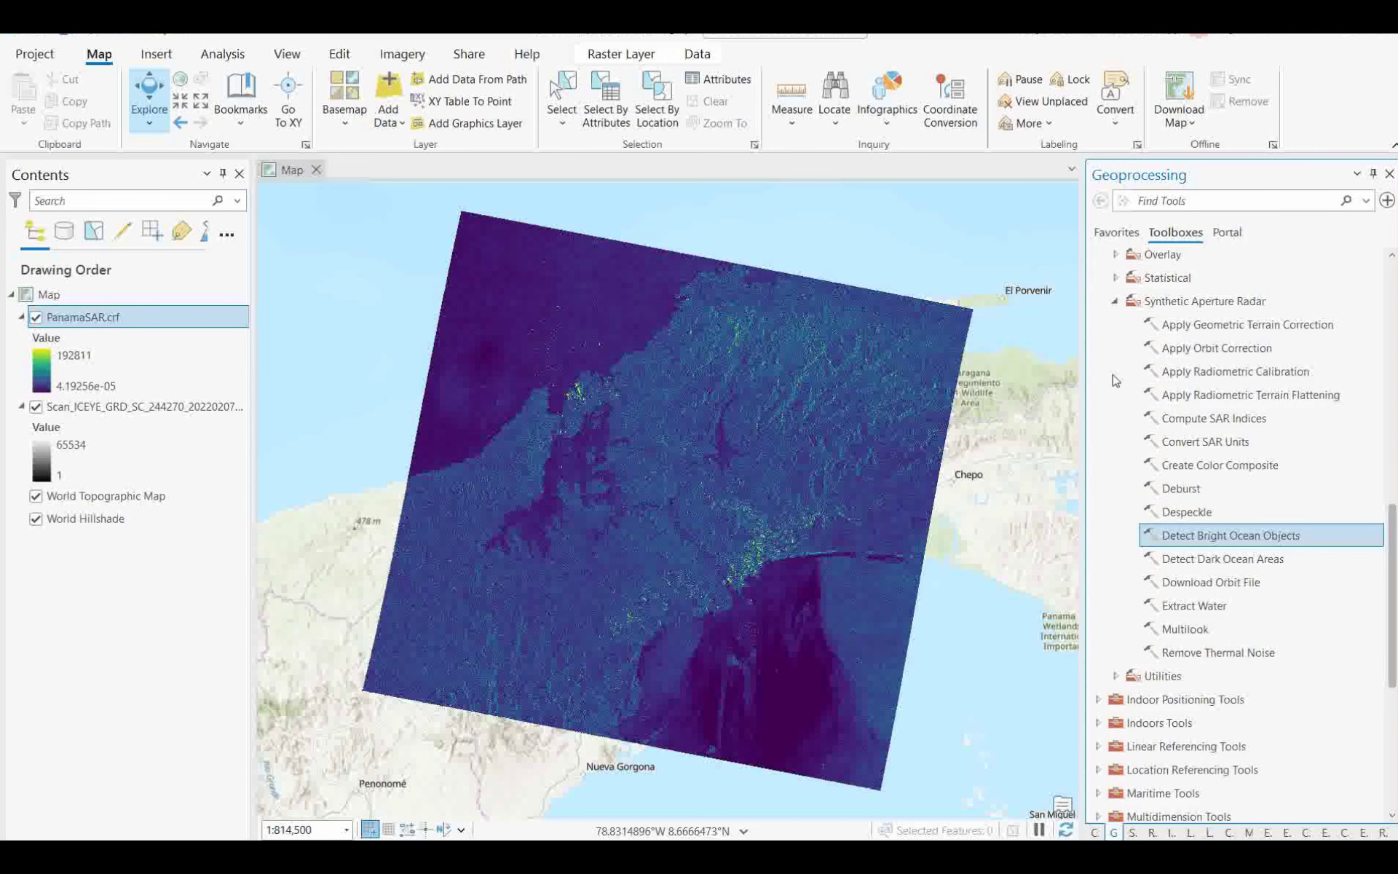
Step: Add the Land_Polygons feature class and the Panama DEM 30m.tif raster from the project folder to the map
left_click(1094, 833)
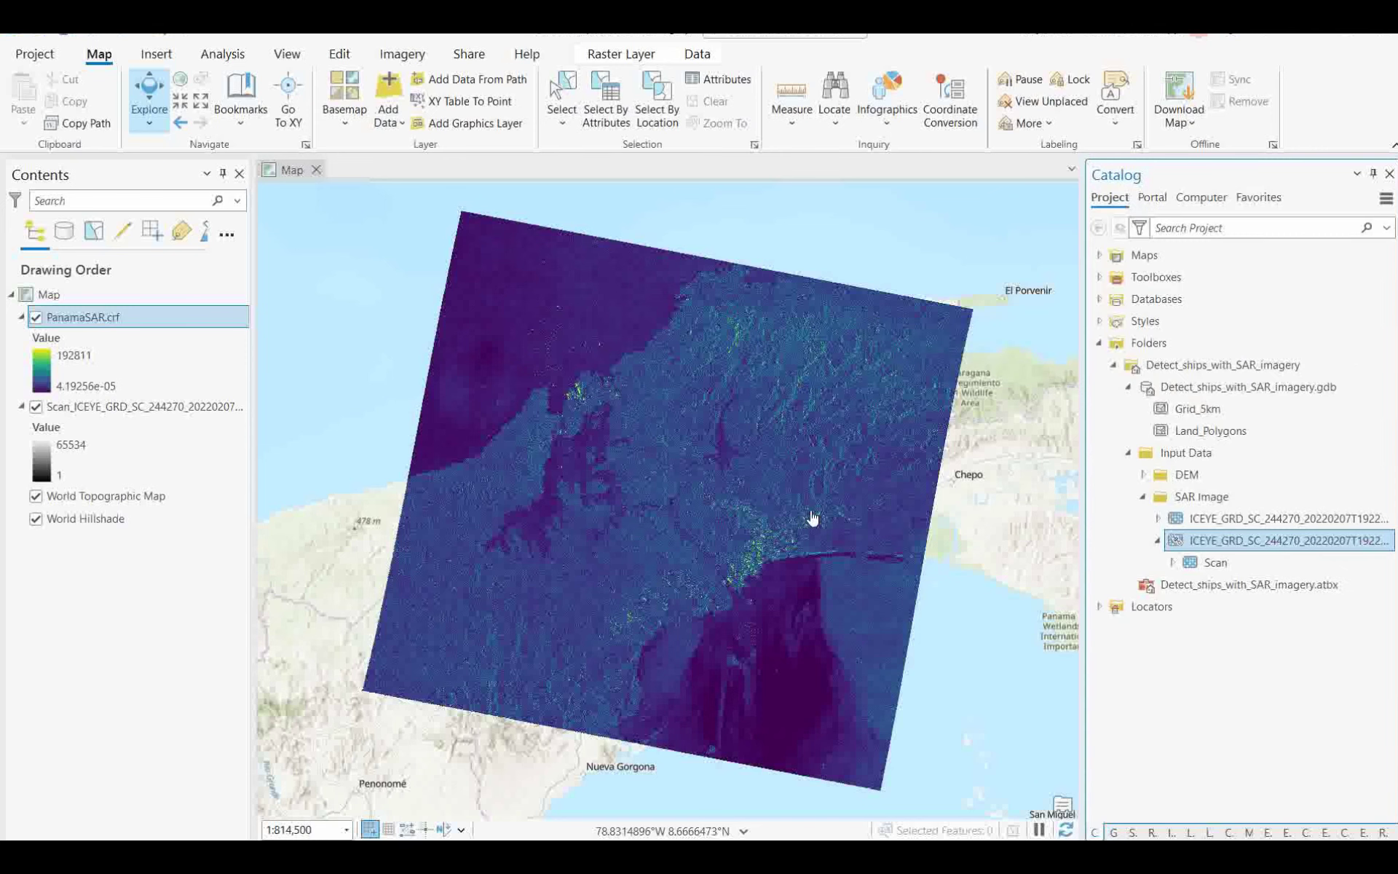
left_click(1202, 432)
left_click_drag(815, 421, 806, 421)
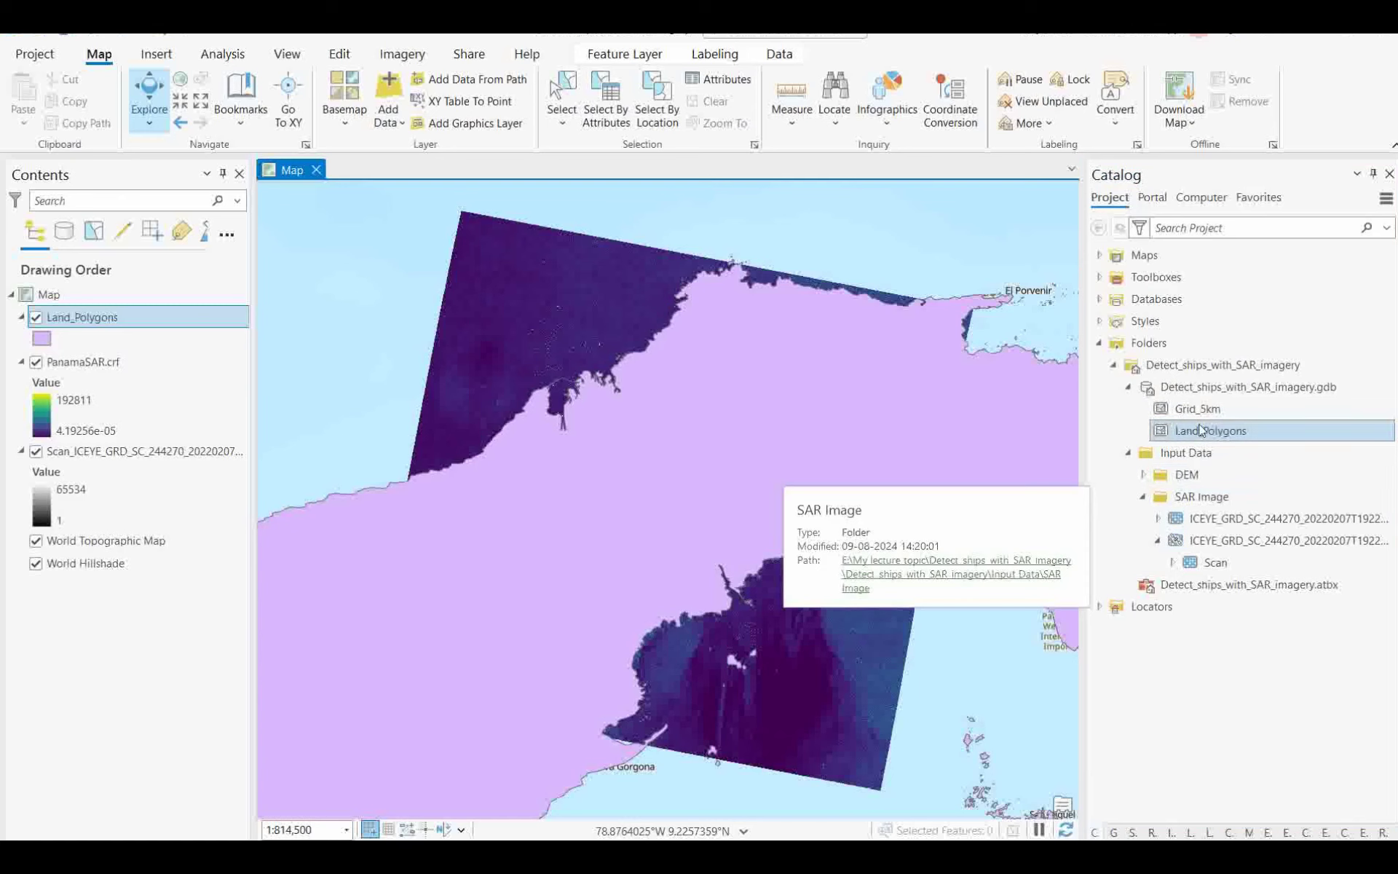
double_click(1186, 475)
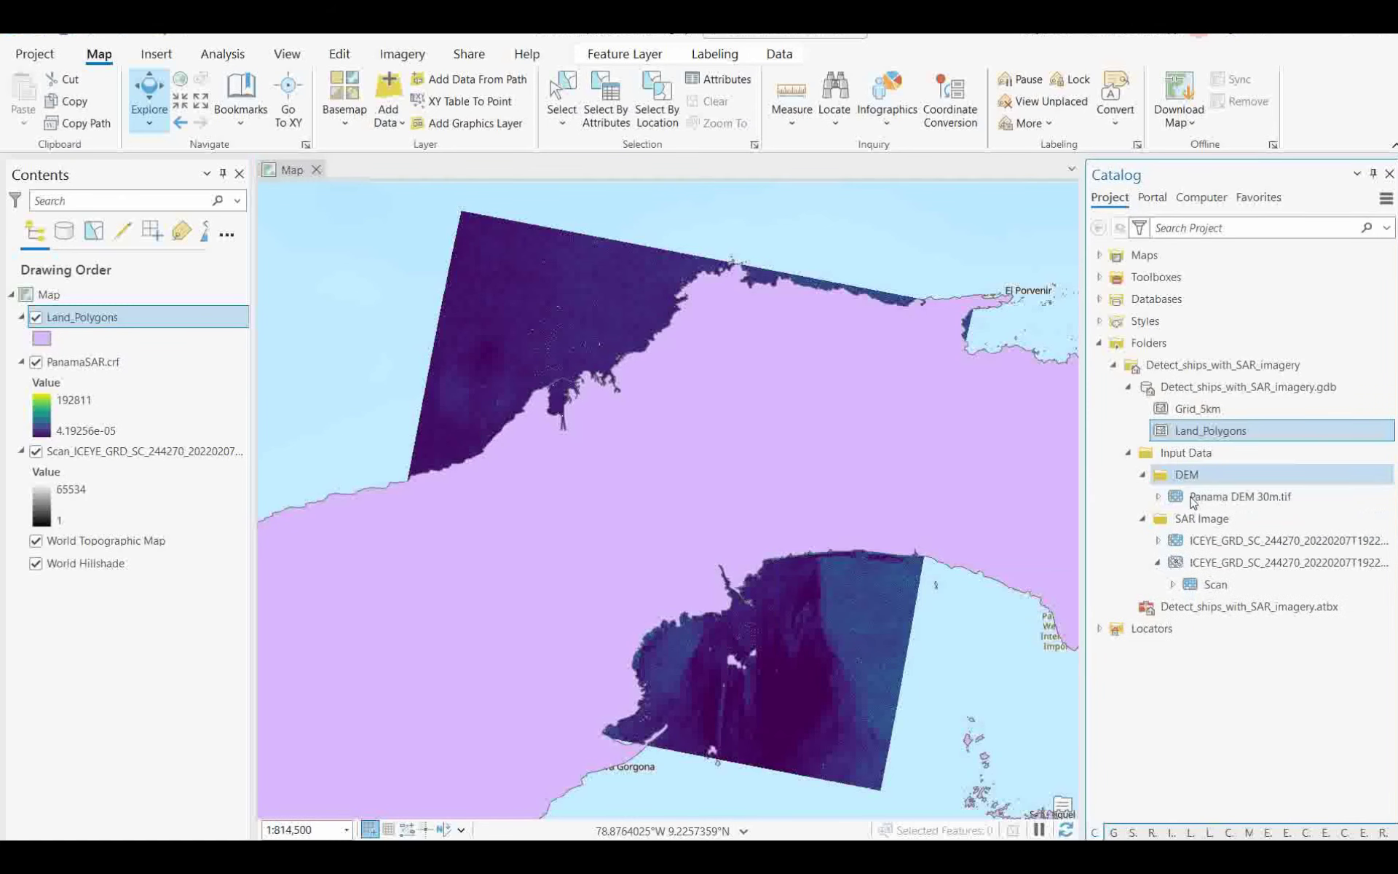
right_click(1215, 502)
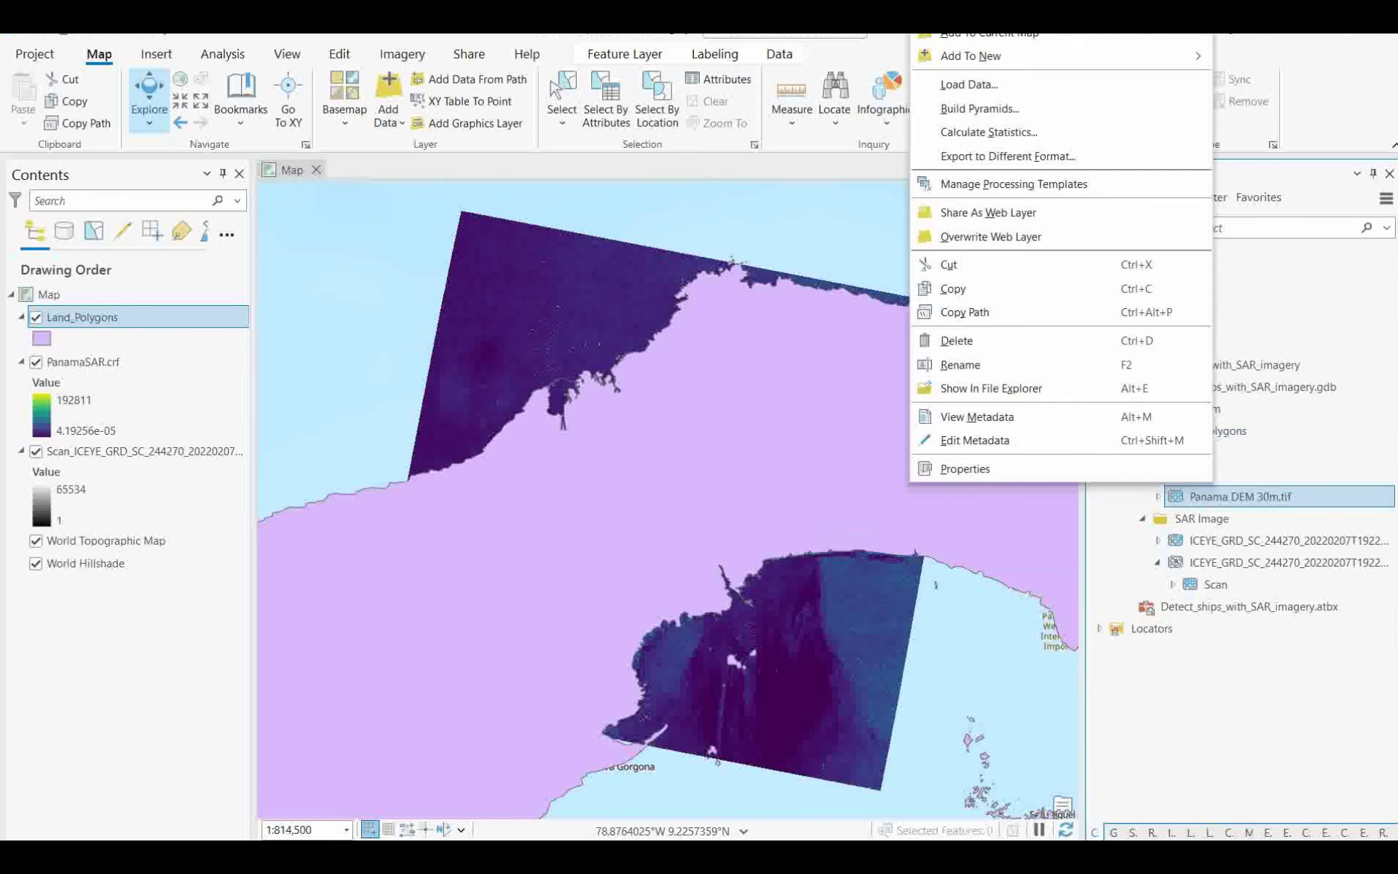
left_click(976, 40)
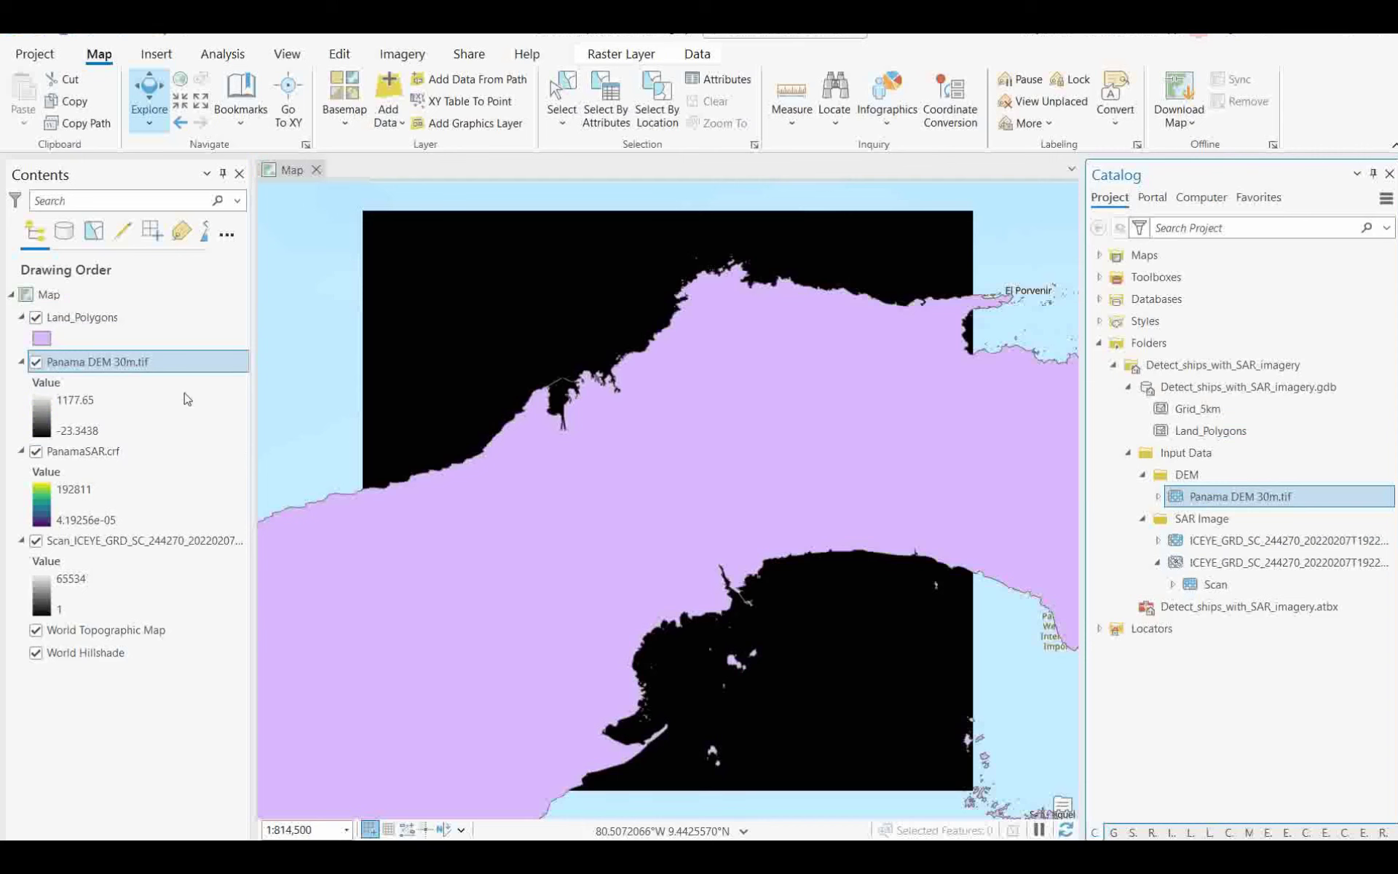
Step: Hide the Land_Polygons and Panama DEM 30m.tif layers so the PanamaSAR imagery is uncovered
left_click(36, 318)
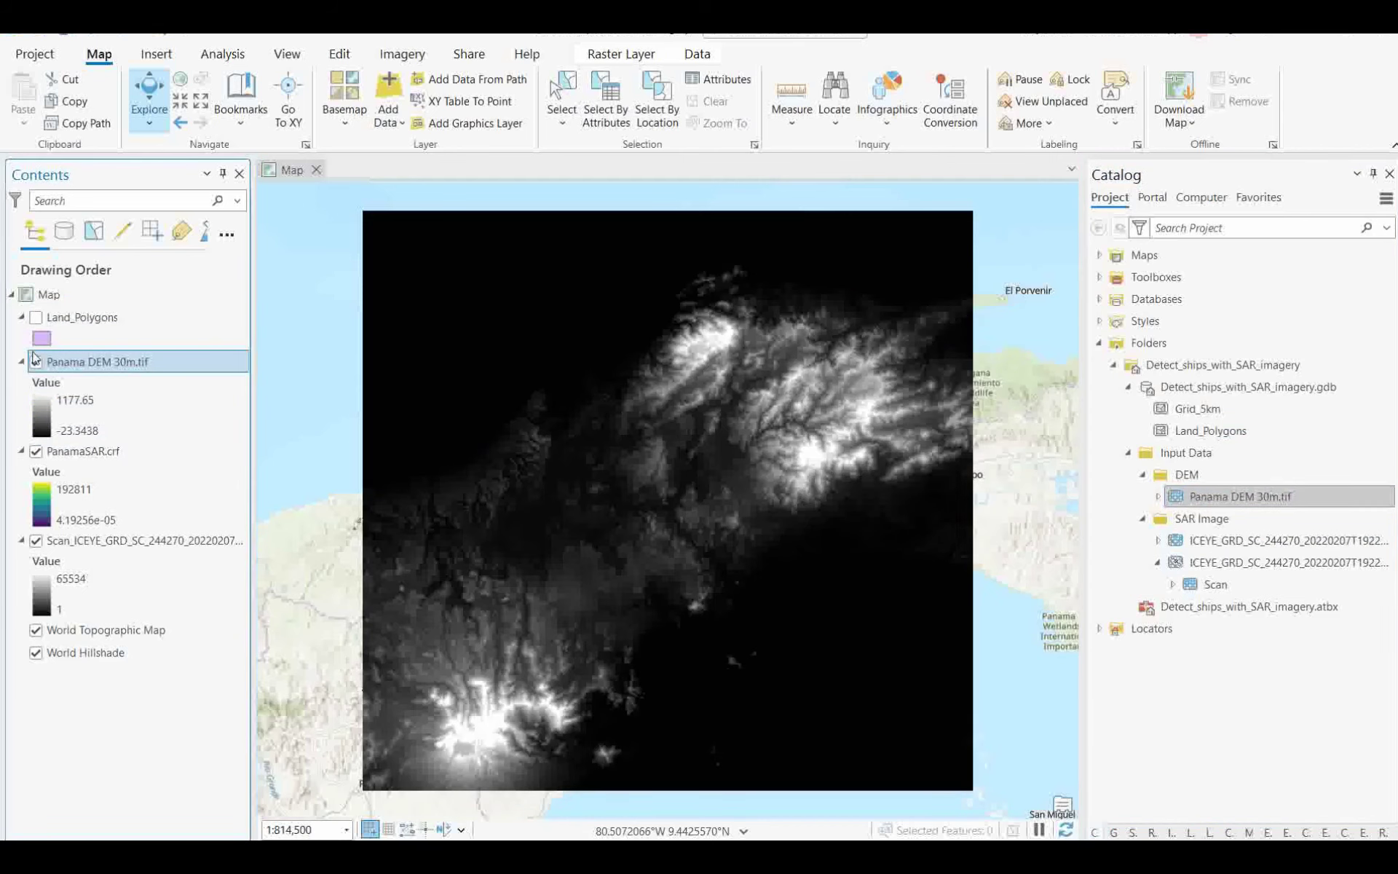
left_click(36, 362)
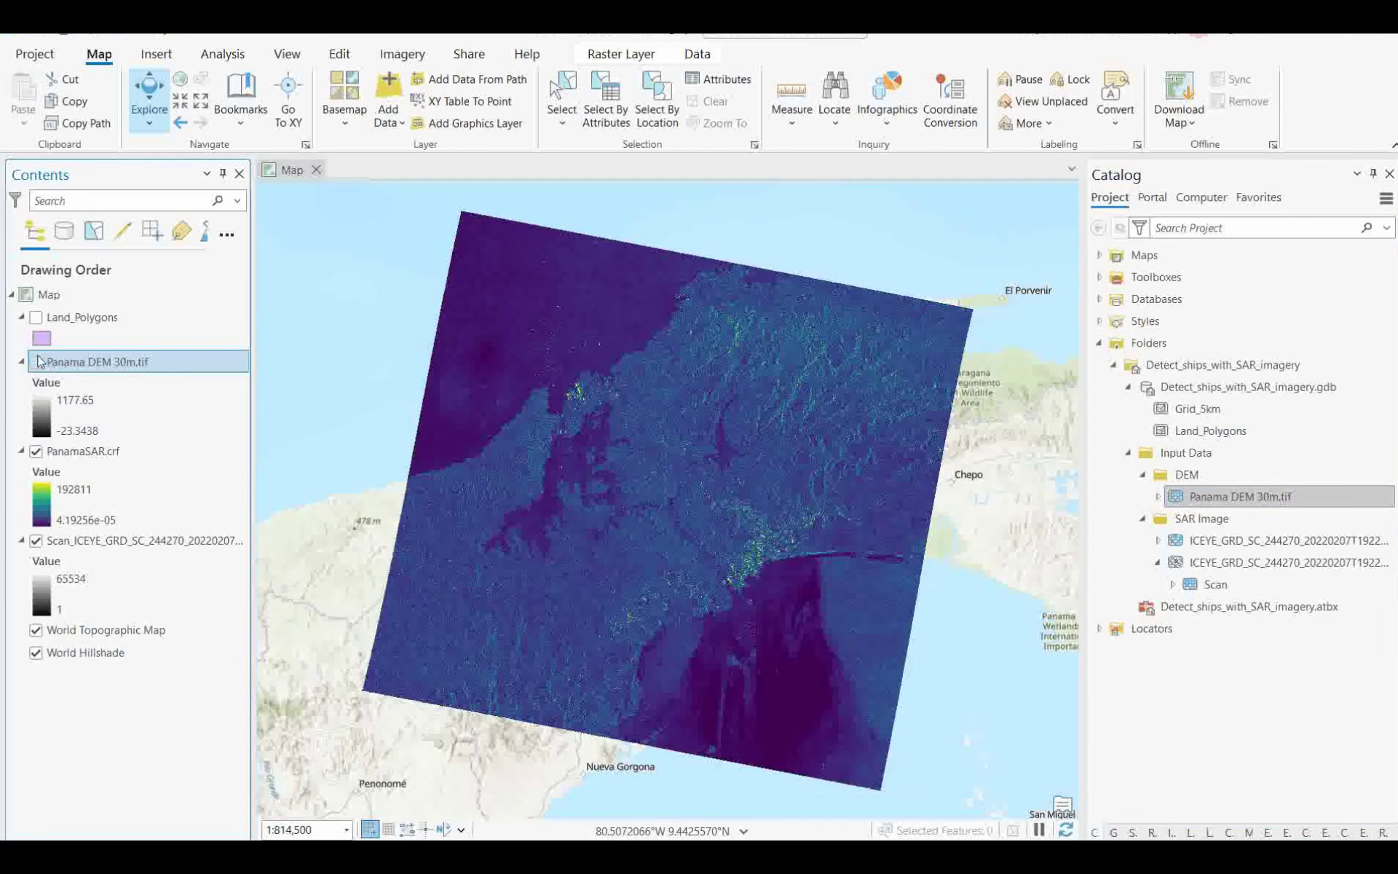
left_click(36, 318)
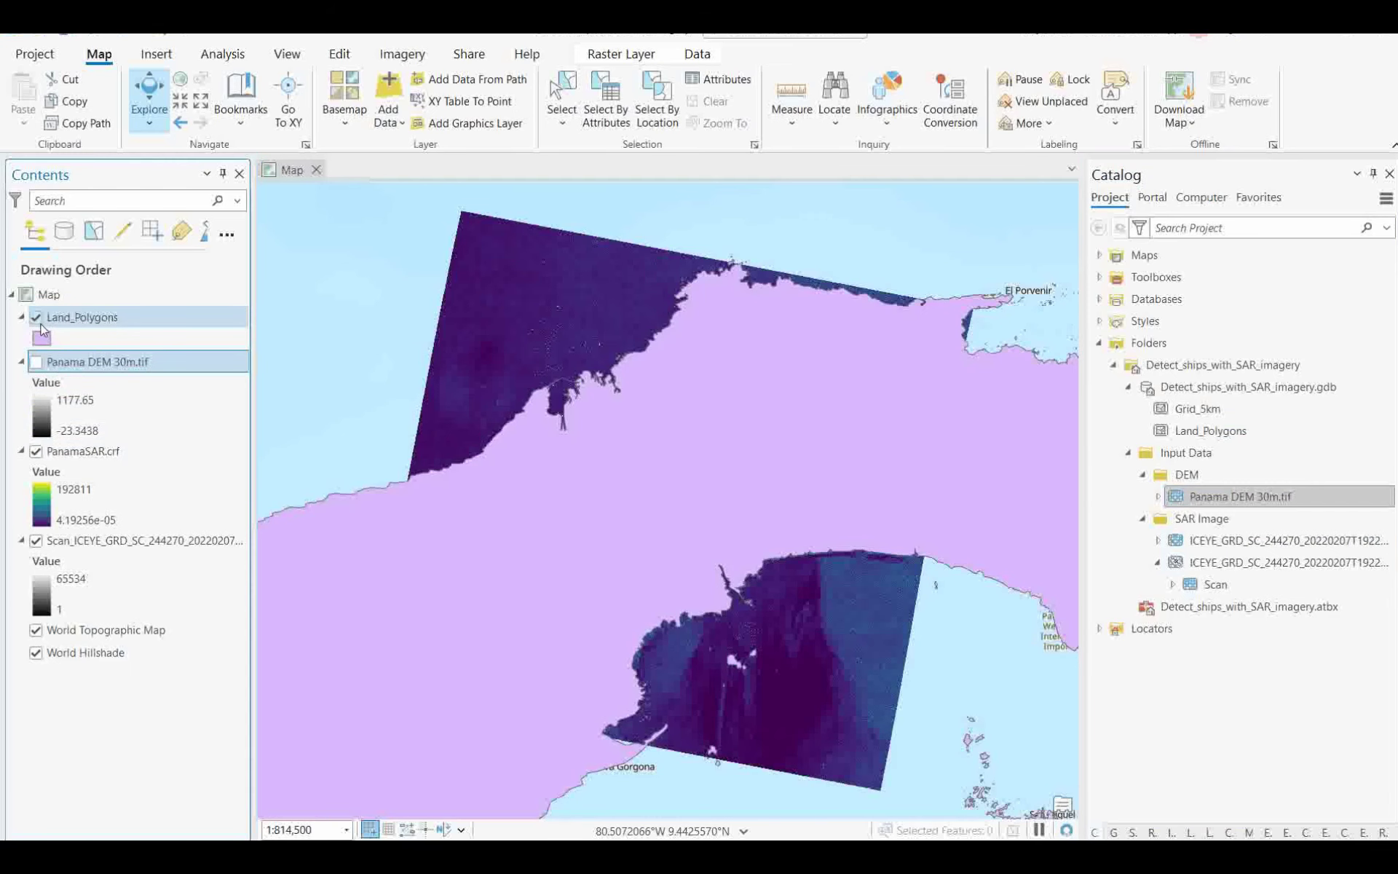
left_click(36, 319)
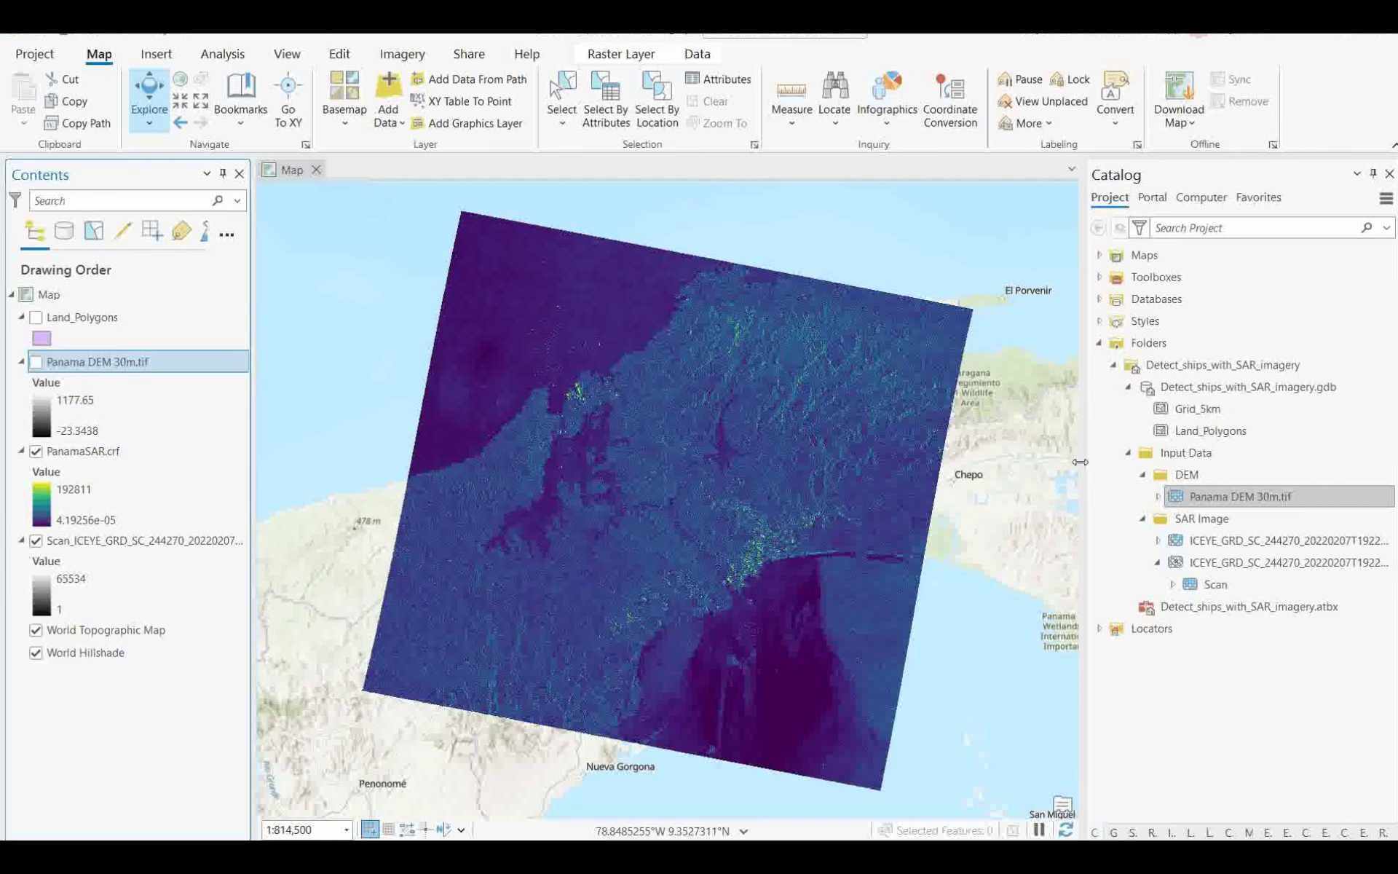
Step: Set up Detect Bright Ocean Objects with PanamaSAR.crf as the input radar data and a minimum object width of 5 meters
left_click(1113, 832)
double_click(1232, 536)
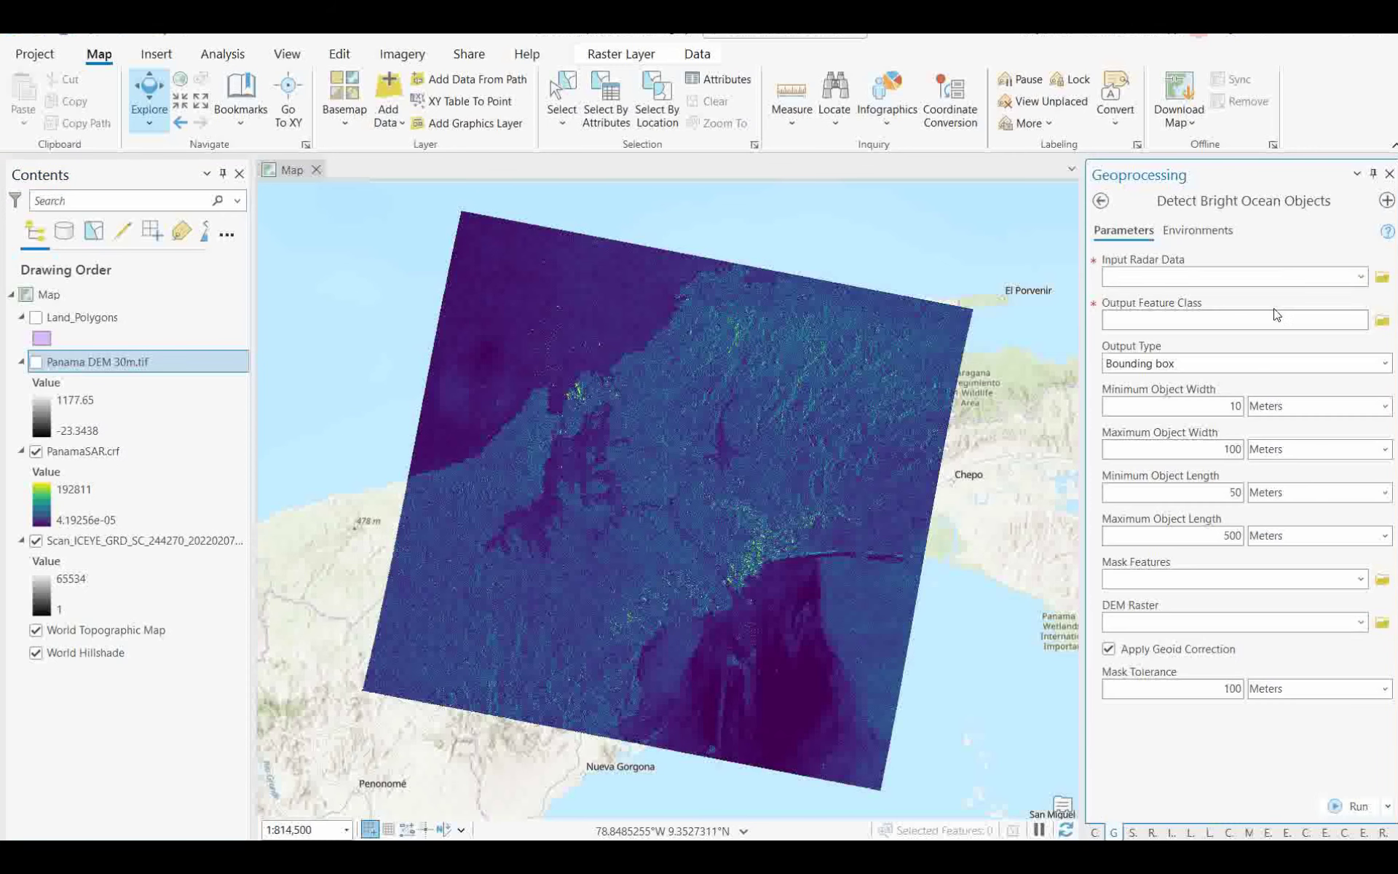
left_click(1362, 277)
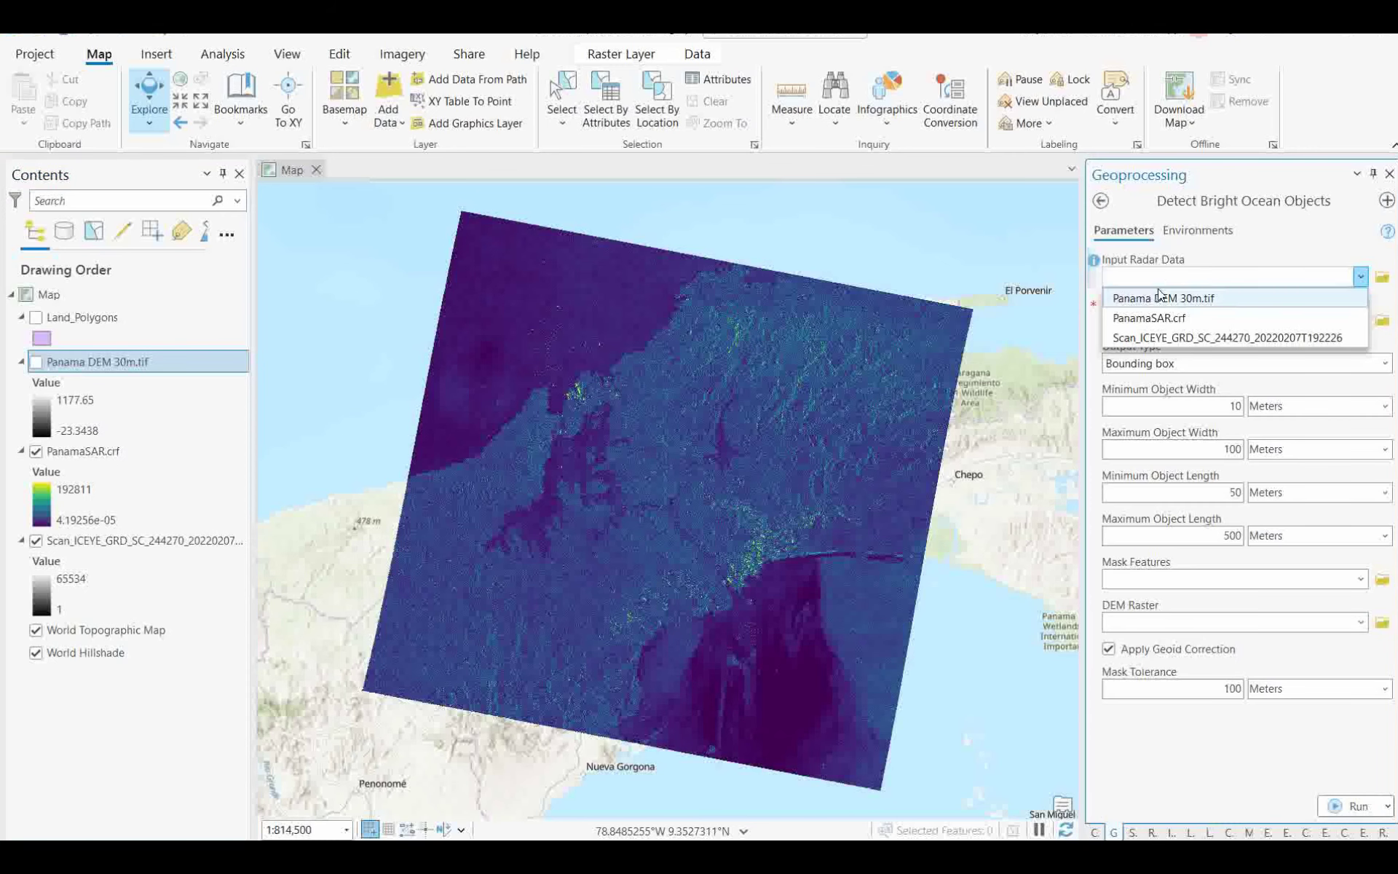
left_click(1146, 318)
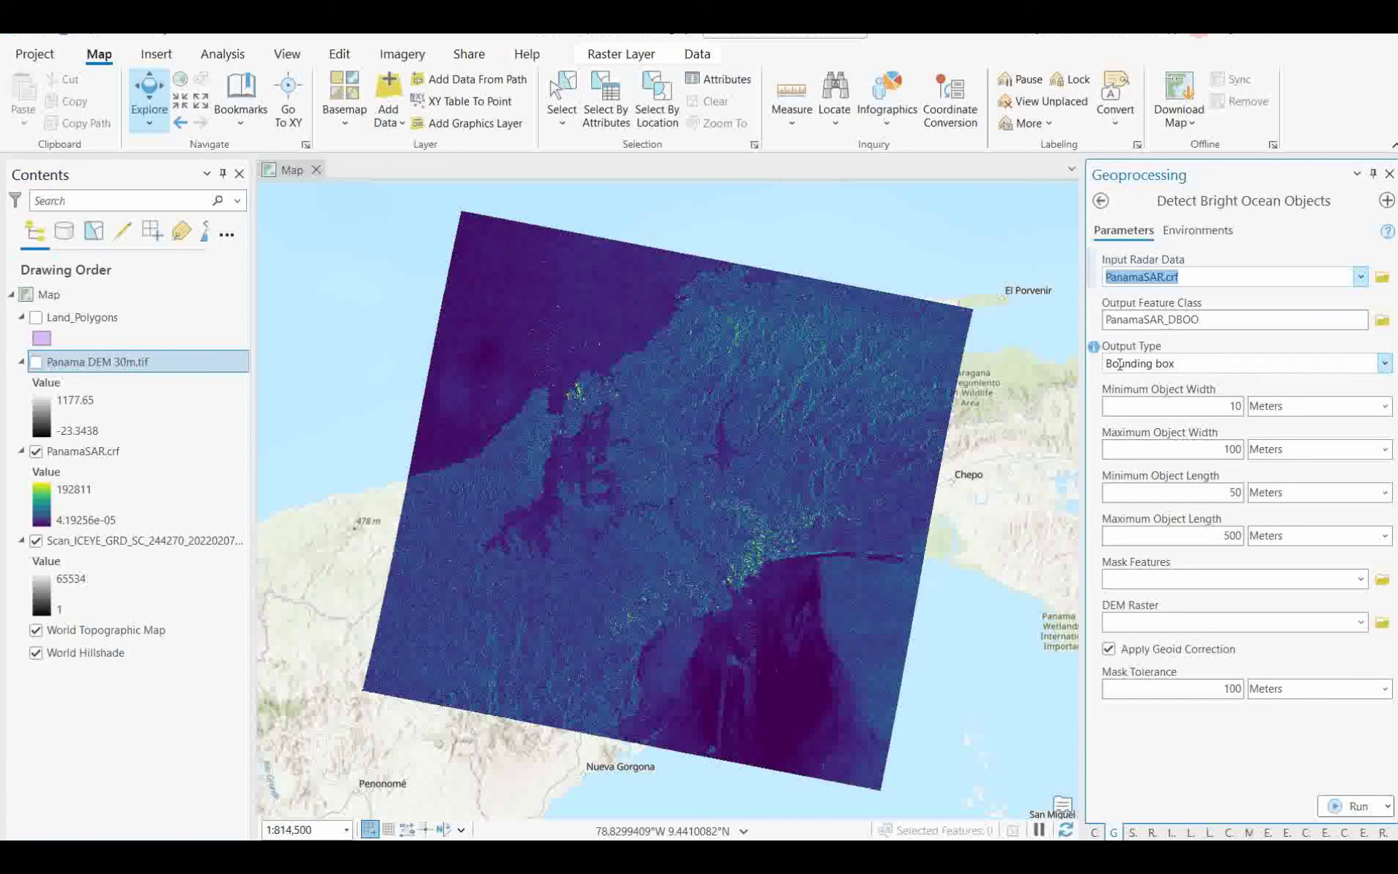
double_click(1225, 406)
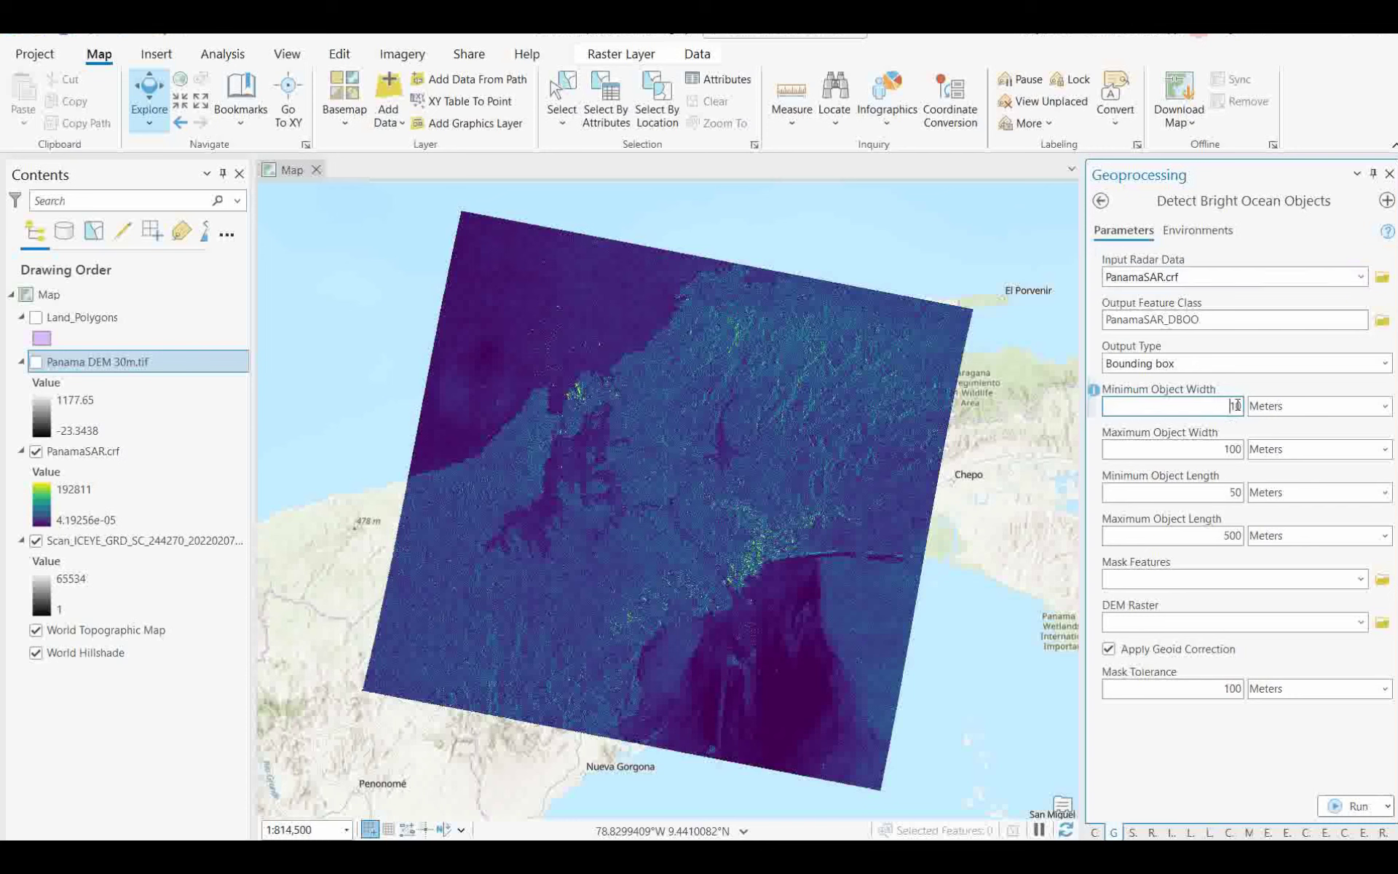
type("5")
key("Tab")
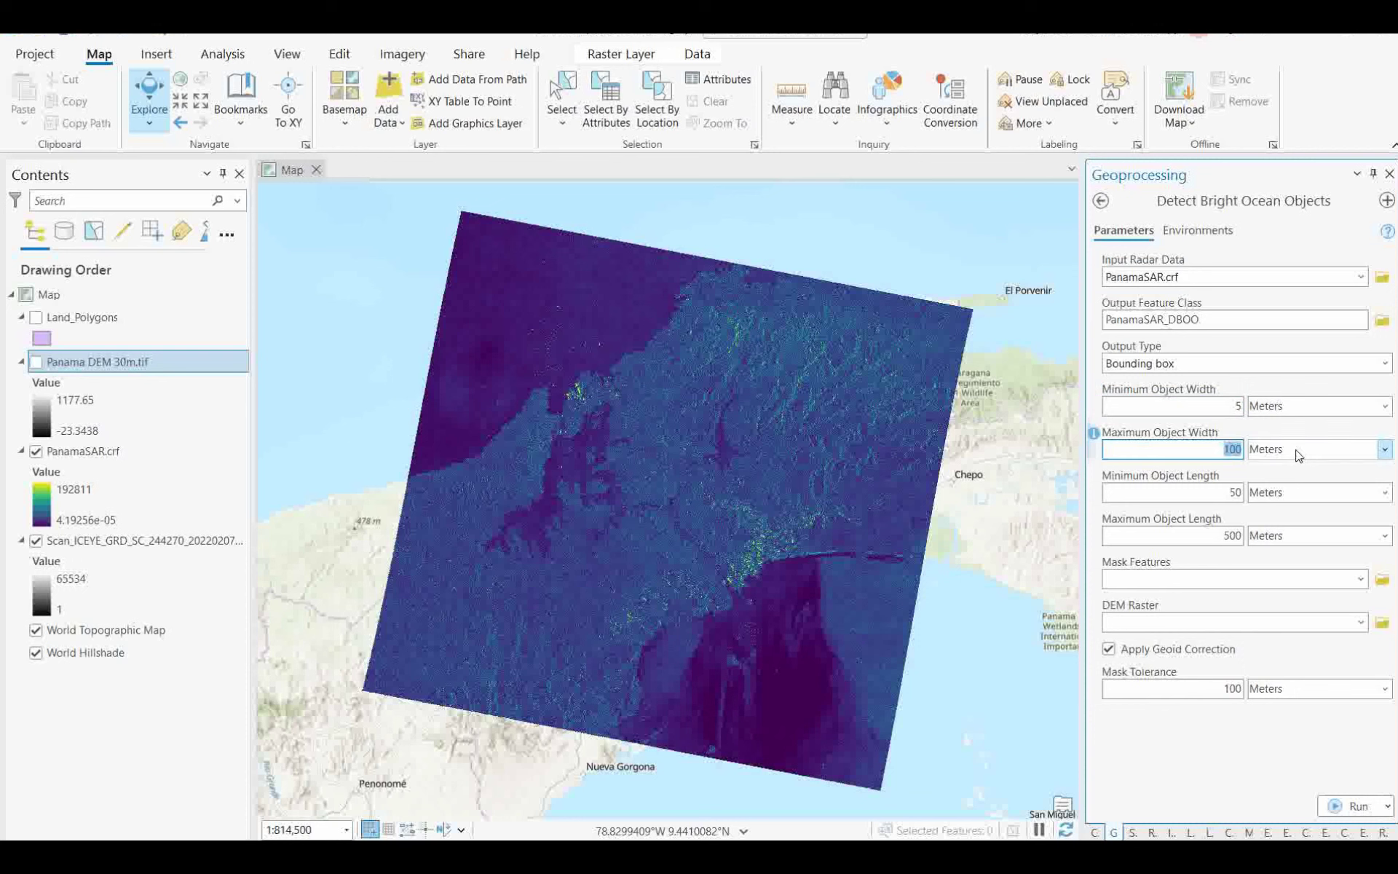
Step: Set the maximum object width to 500 meters, minimum object length to 10 meters and maximum object length to 700 meters
type("500")
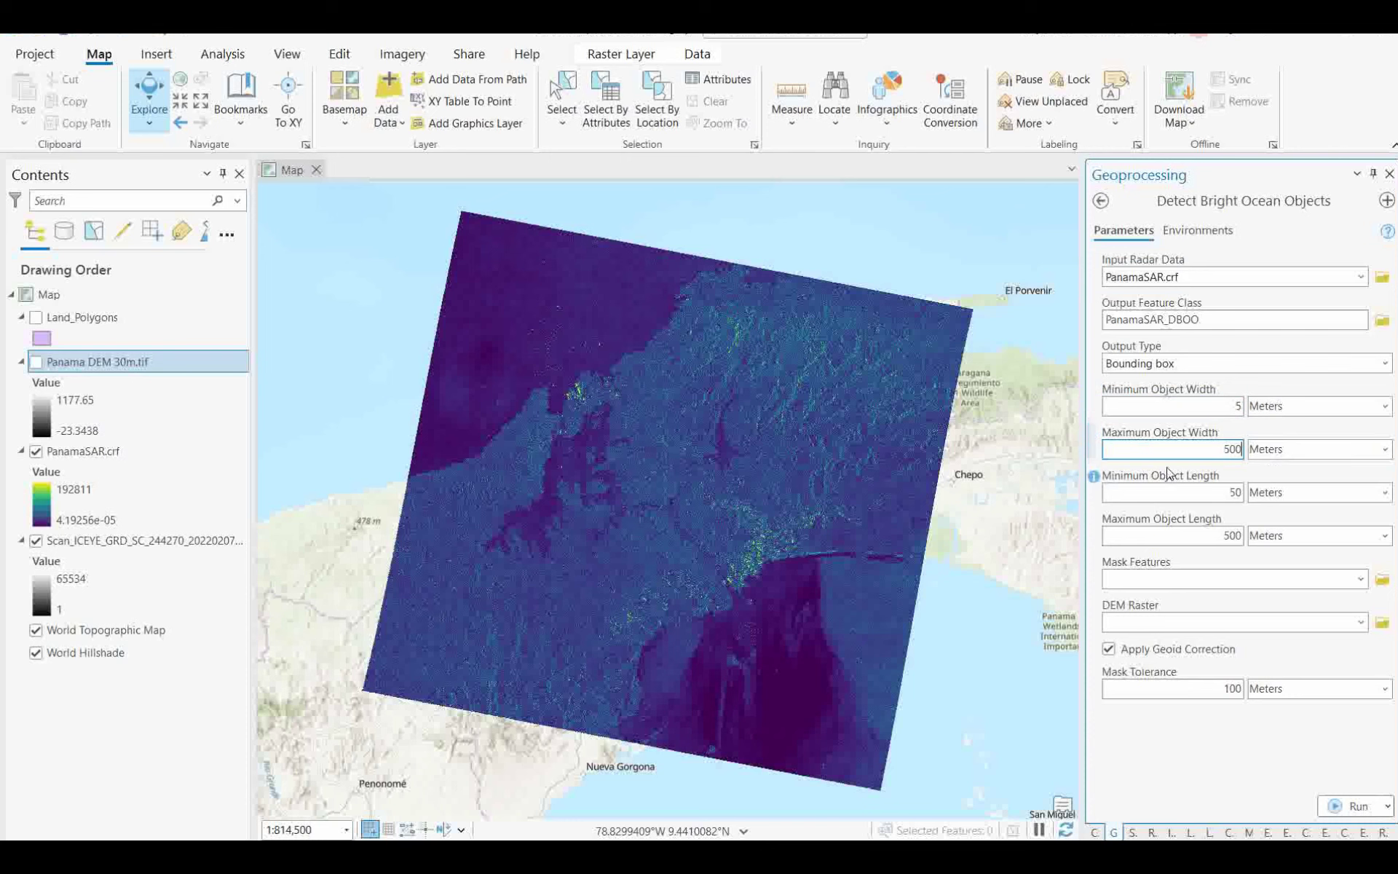
left_click(1194, 493)
left_click_drag(1194, 493, 1255, 498)
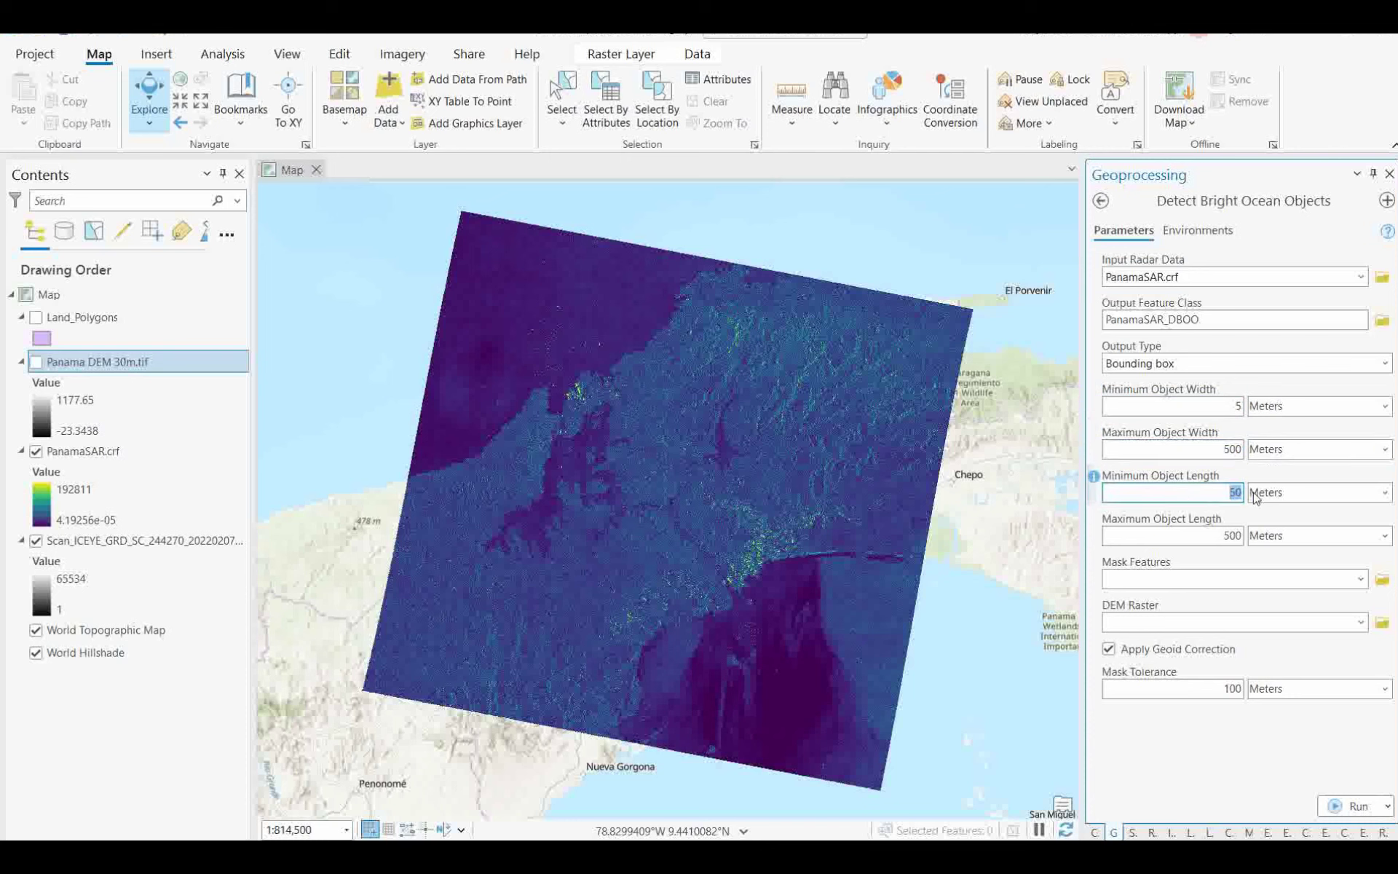
type("10")
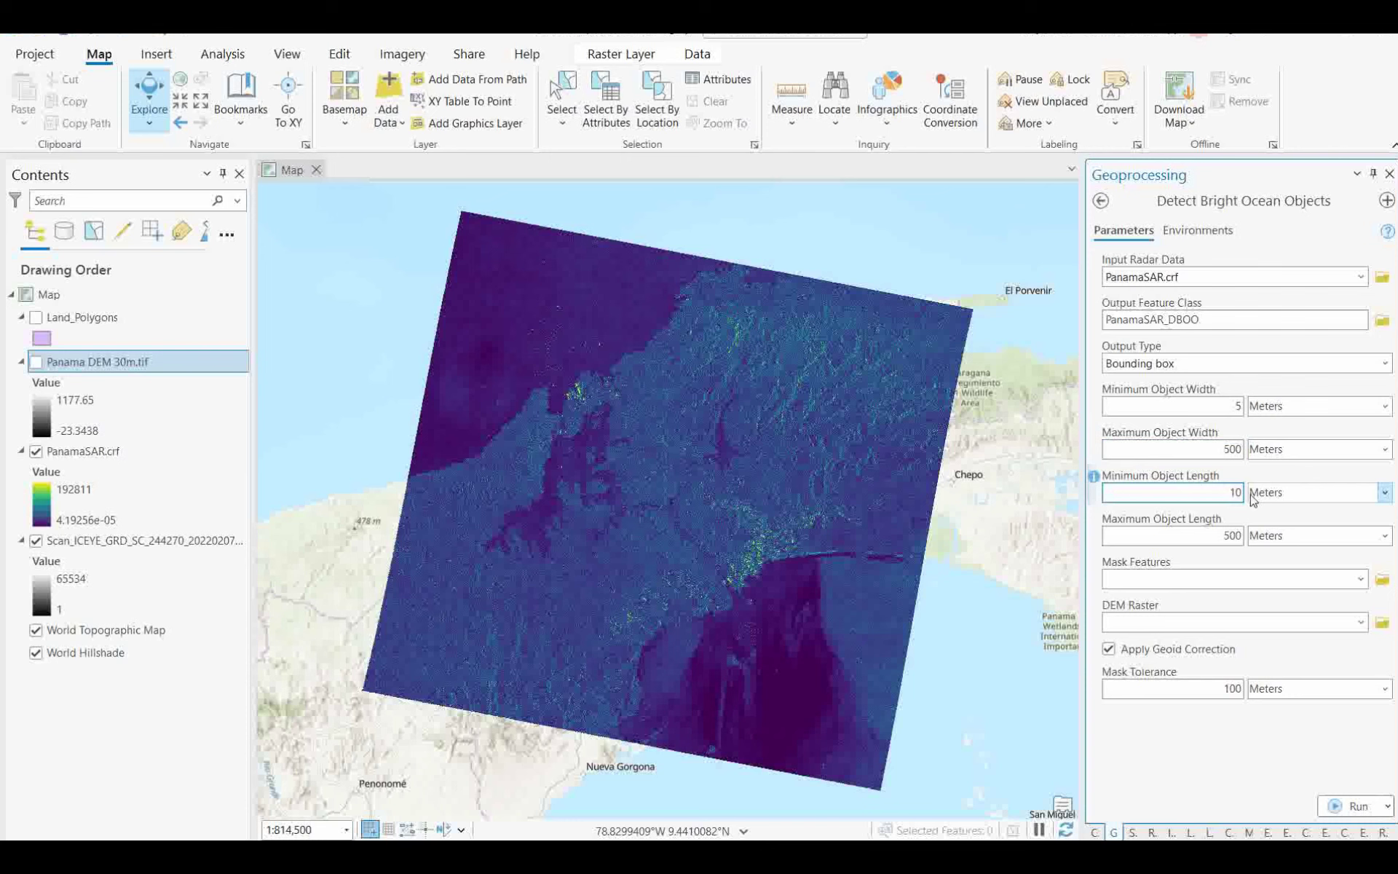
left_click_drag(1227, 534, 1276, 536)
type("700")
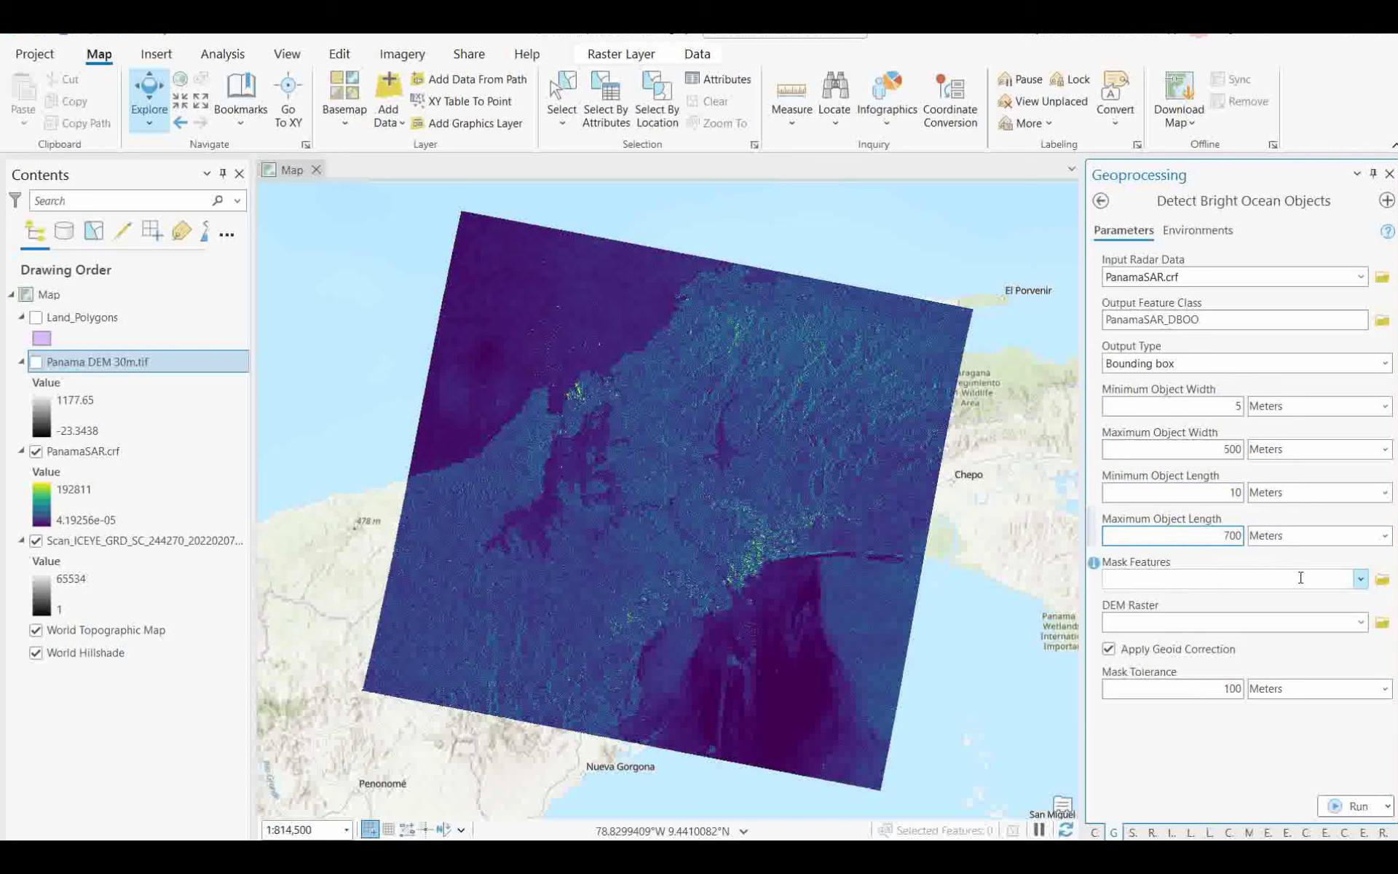
Step: Assign Panama DEM 30m.tif as the DEM raster and Land_Polygons as the mask features, with the feature type Land polygon
left_click(1362, 623)
left_click(1138, 648)
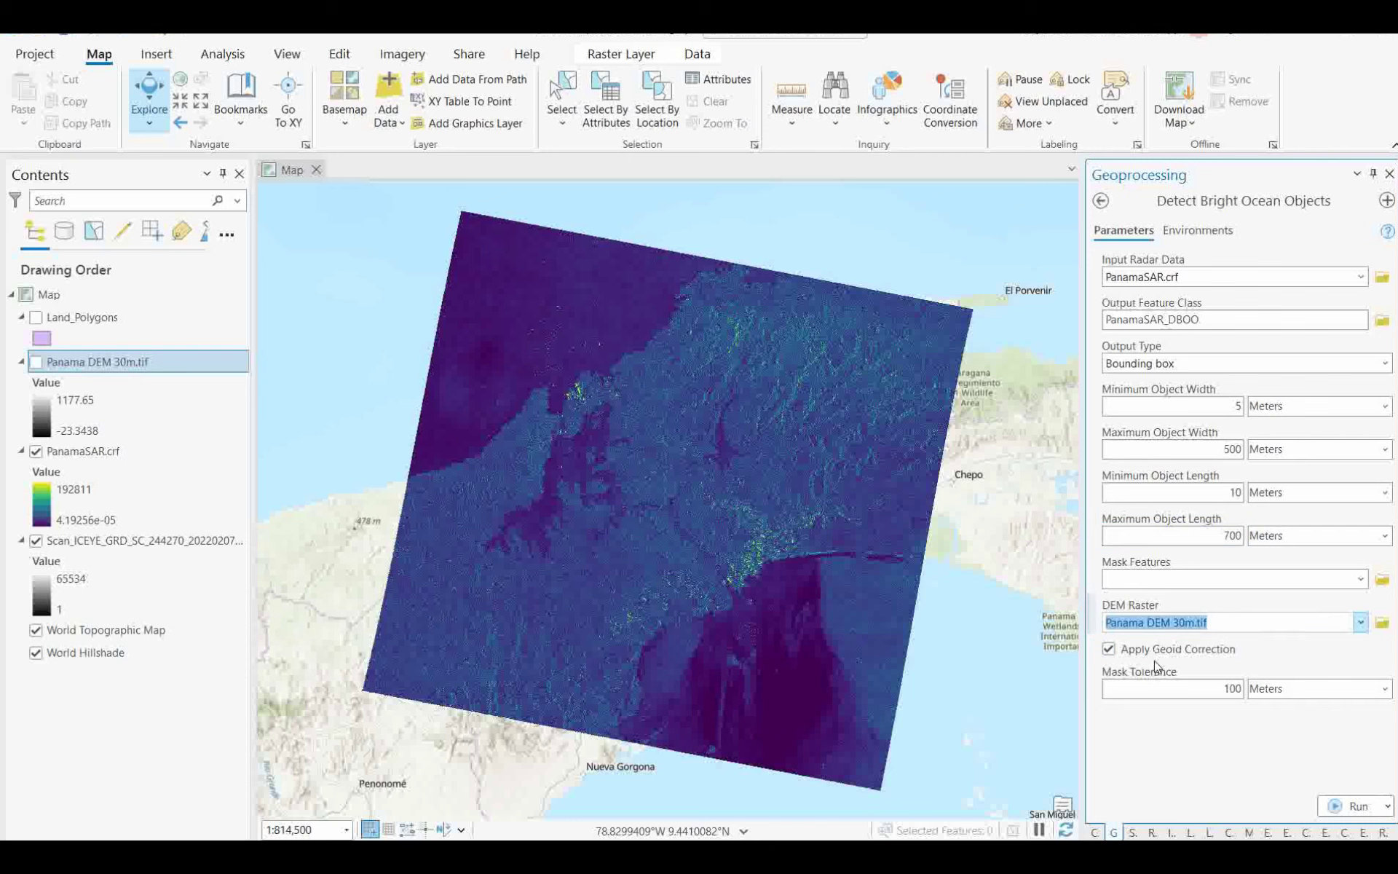
left_click(1361, 580)
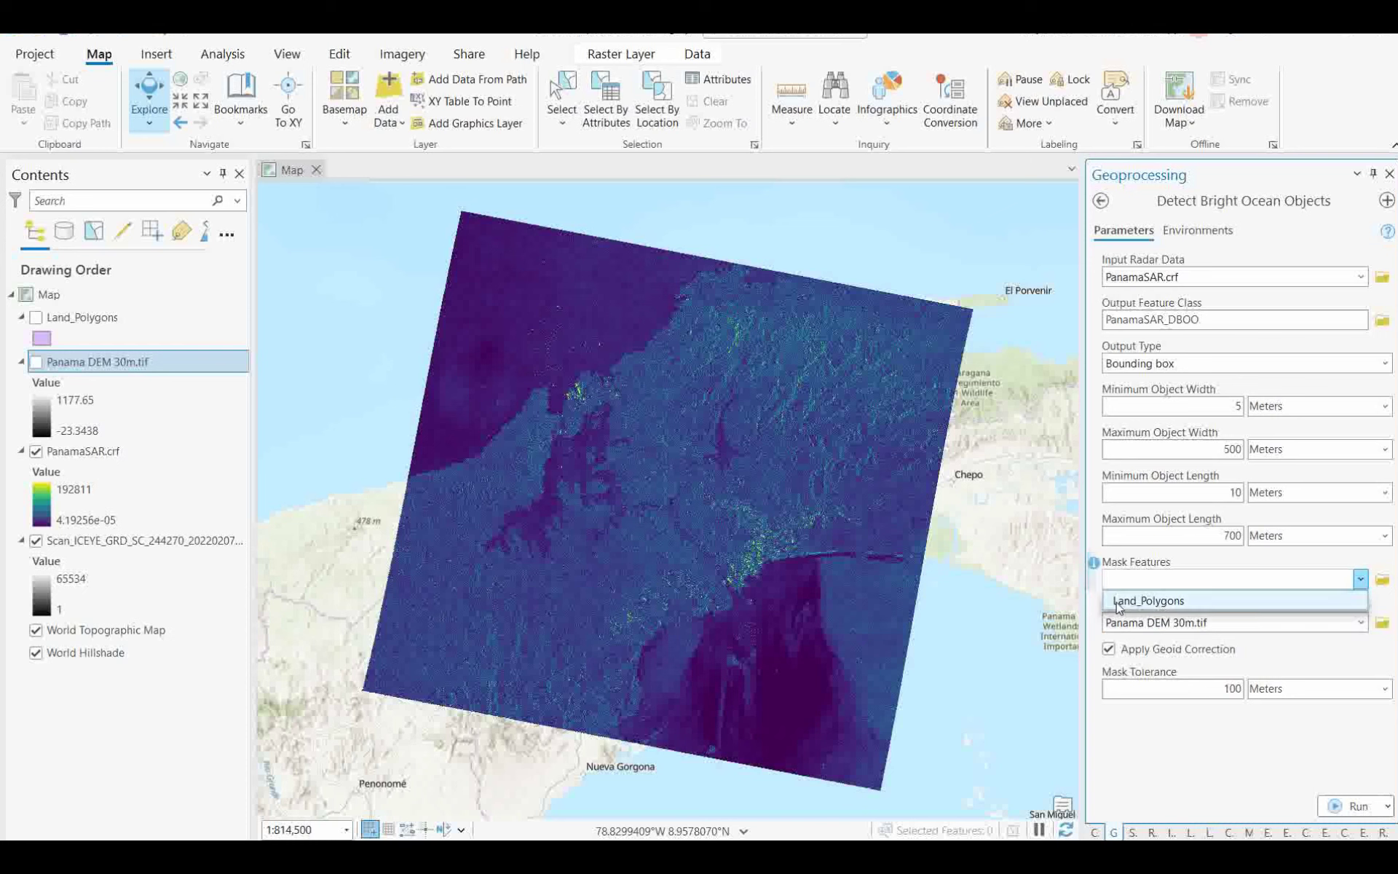
left_click(1138, 602)
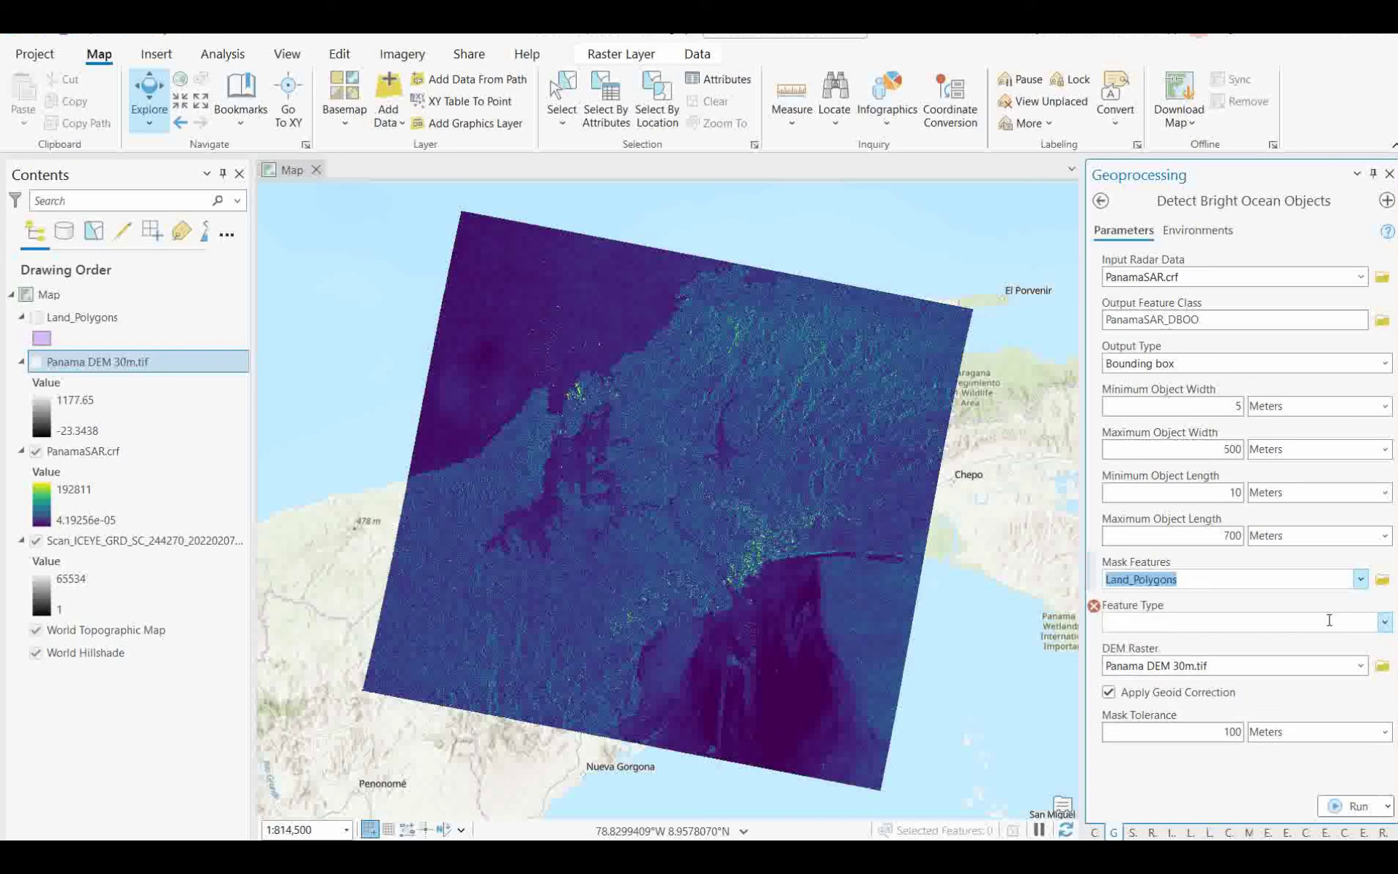
left_click(1384, 624)
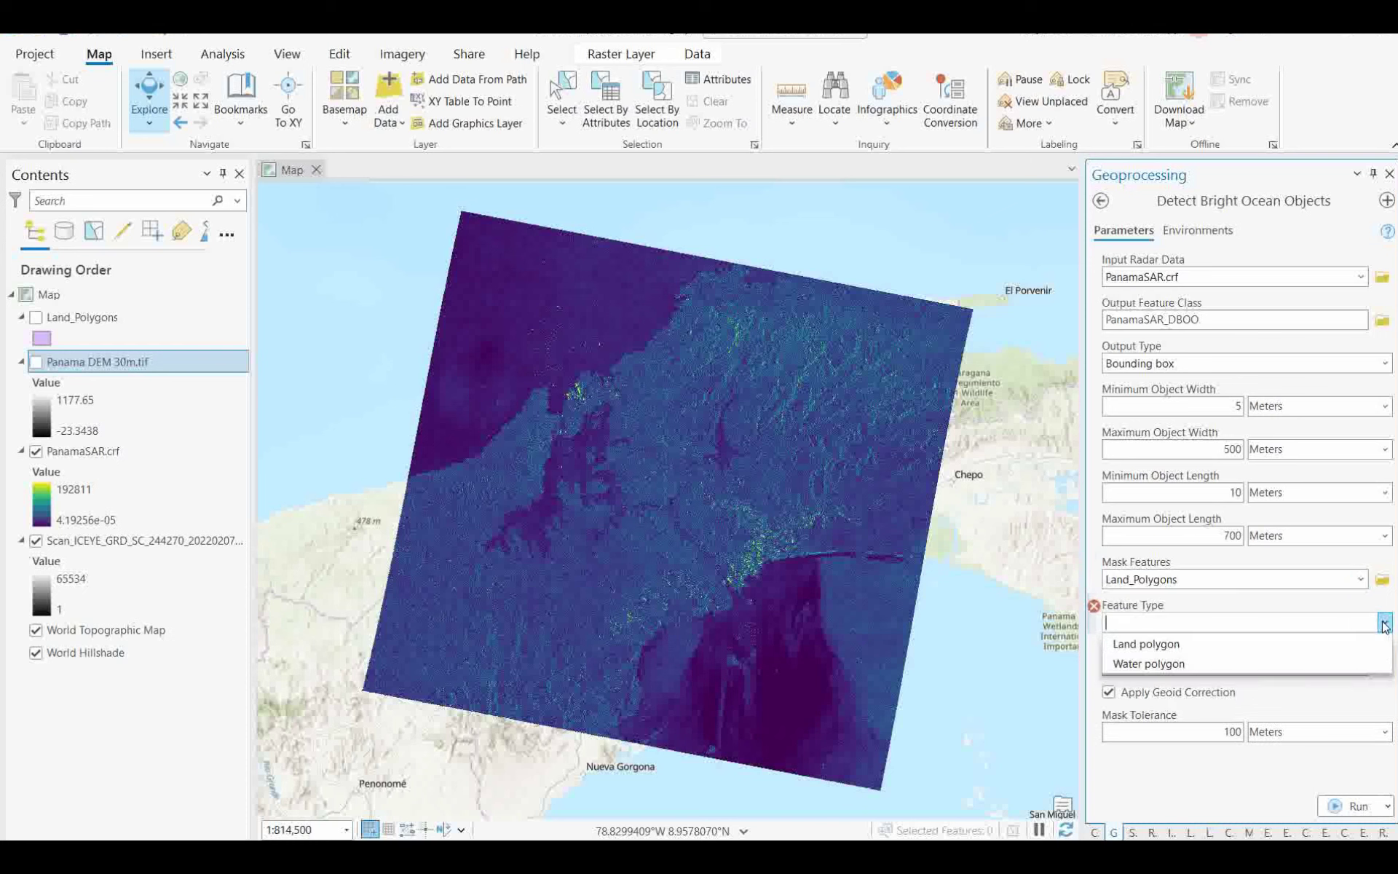
left_click(1148, 647)
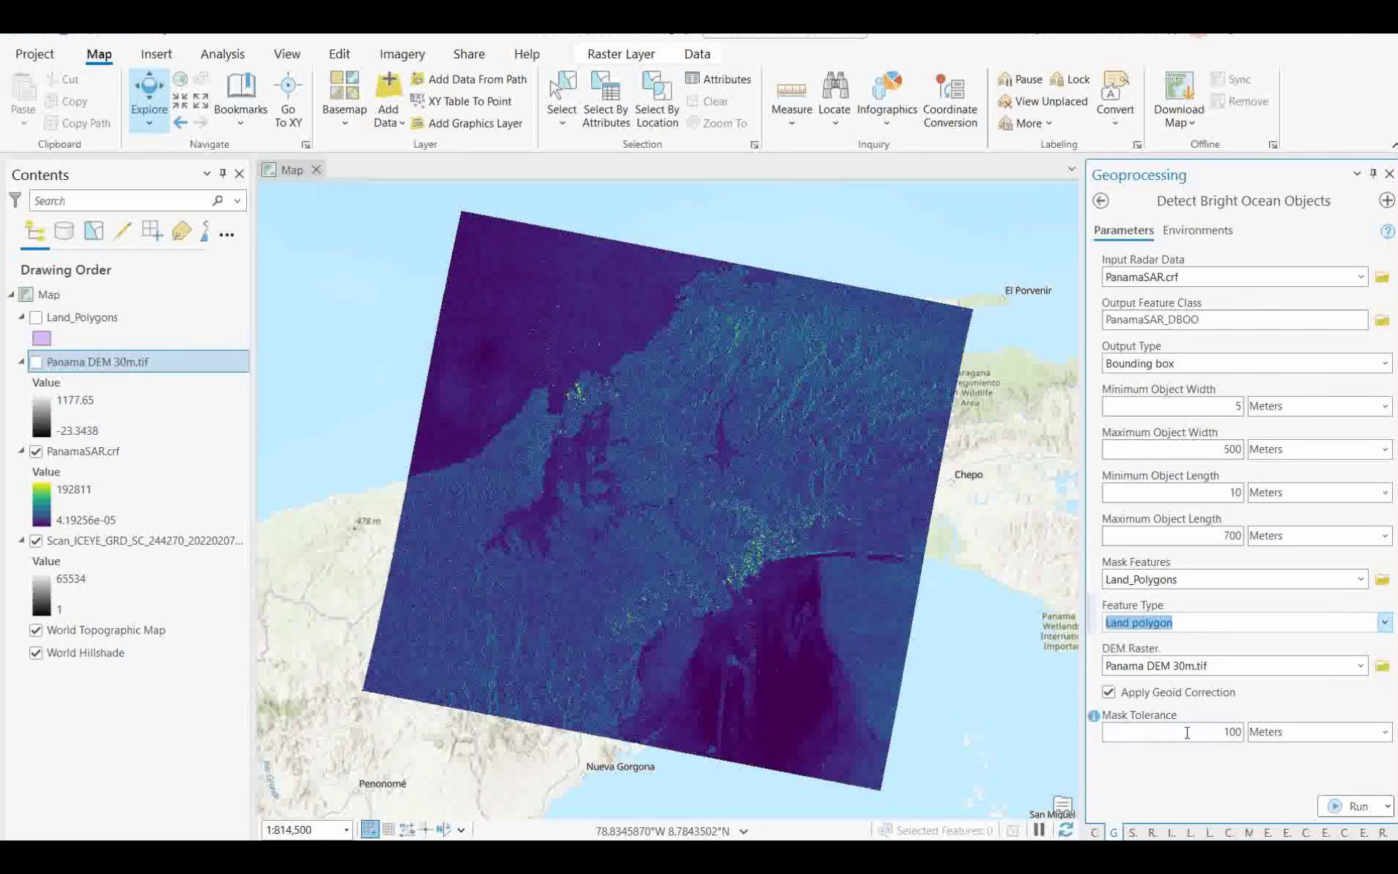
Step: Set the mask tolerance to 300 meters and run Detect Bright Ocean Objects
left_click(1226, 731)
key("Delete")
key("Delete")
key("Delete")
type("300")
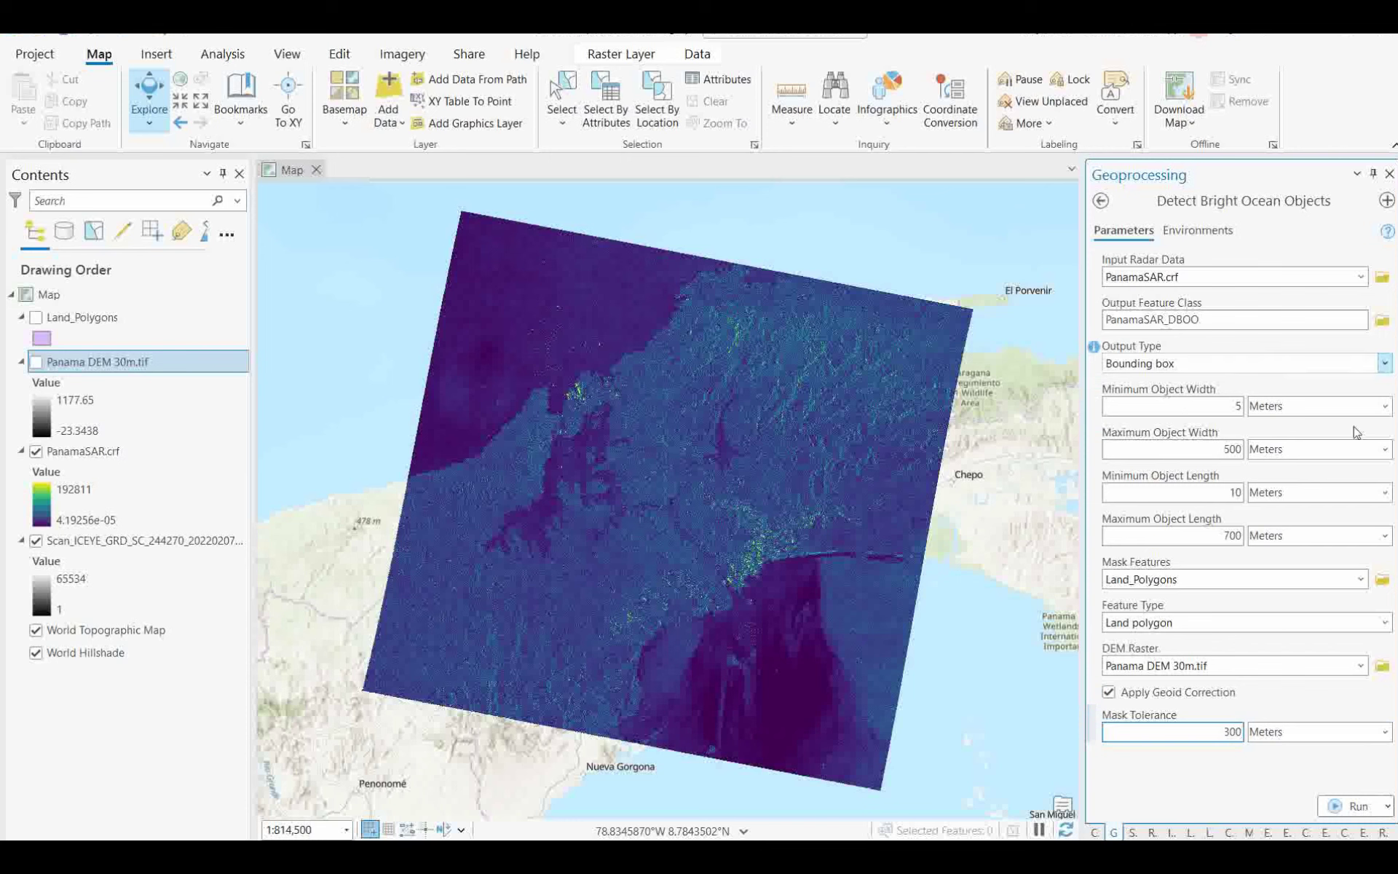
left_click(1349, 806)
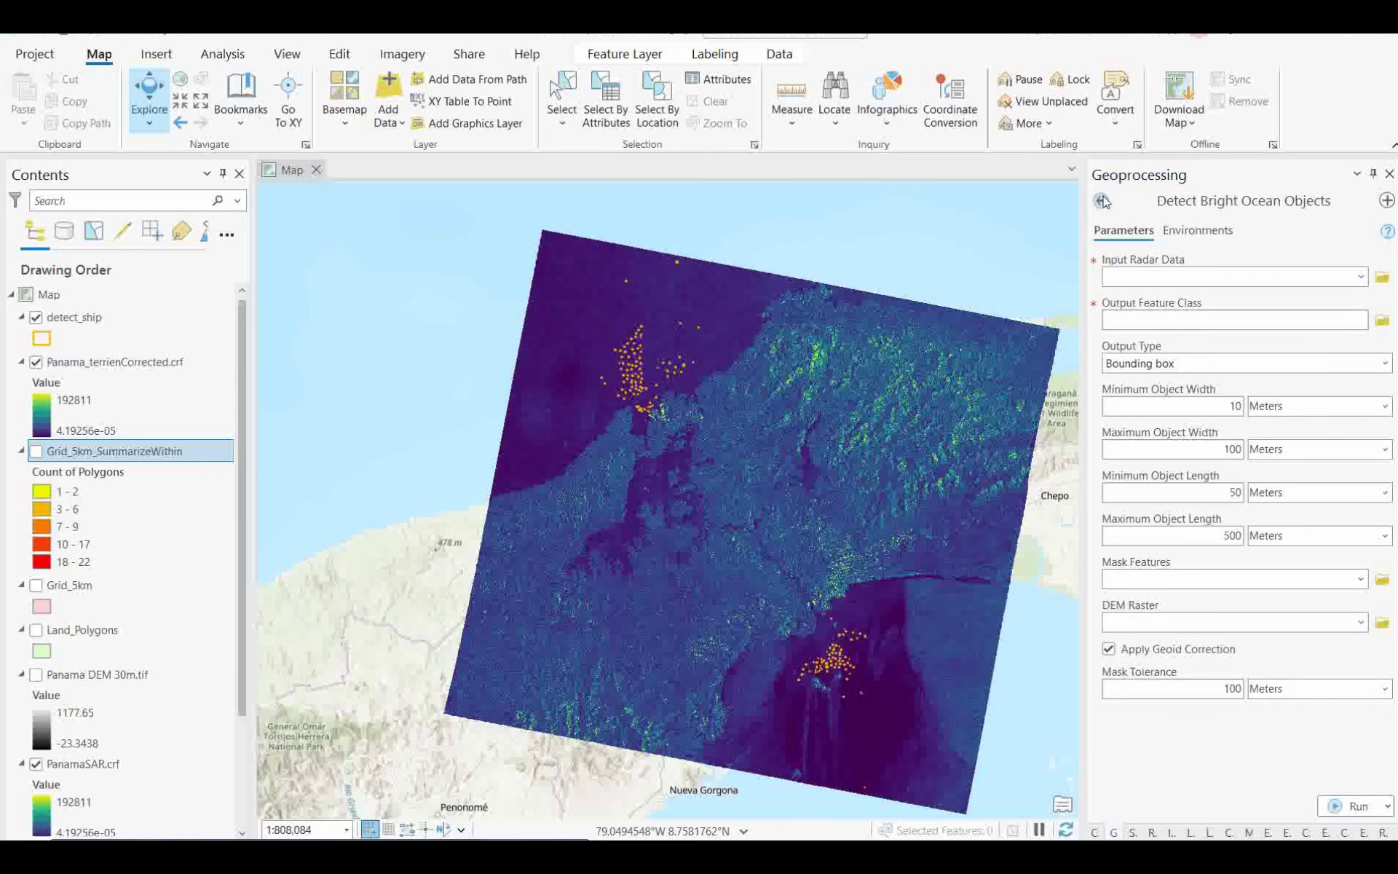
Step: Hide Panama_terrienCorrected.crf and examine the detect_ship boxes against the PanamaSAR.crf vessels up close at the Northern Entrance bookmark
left_click(1102, 201)
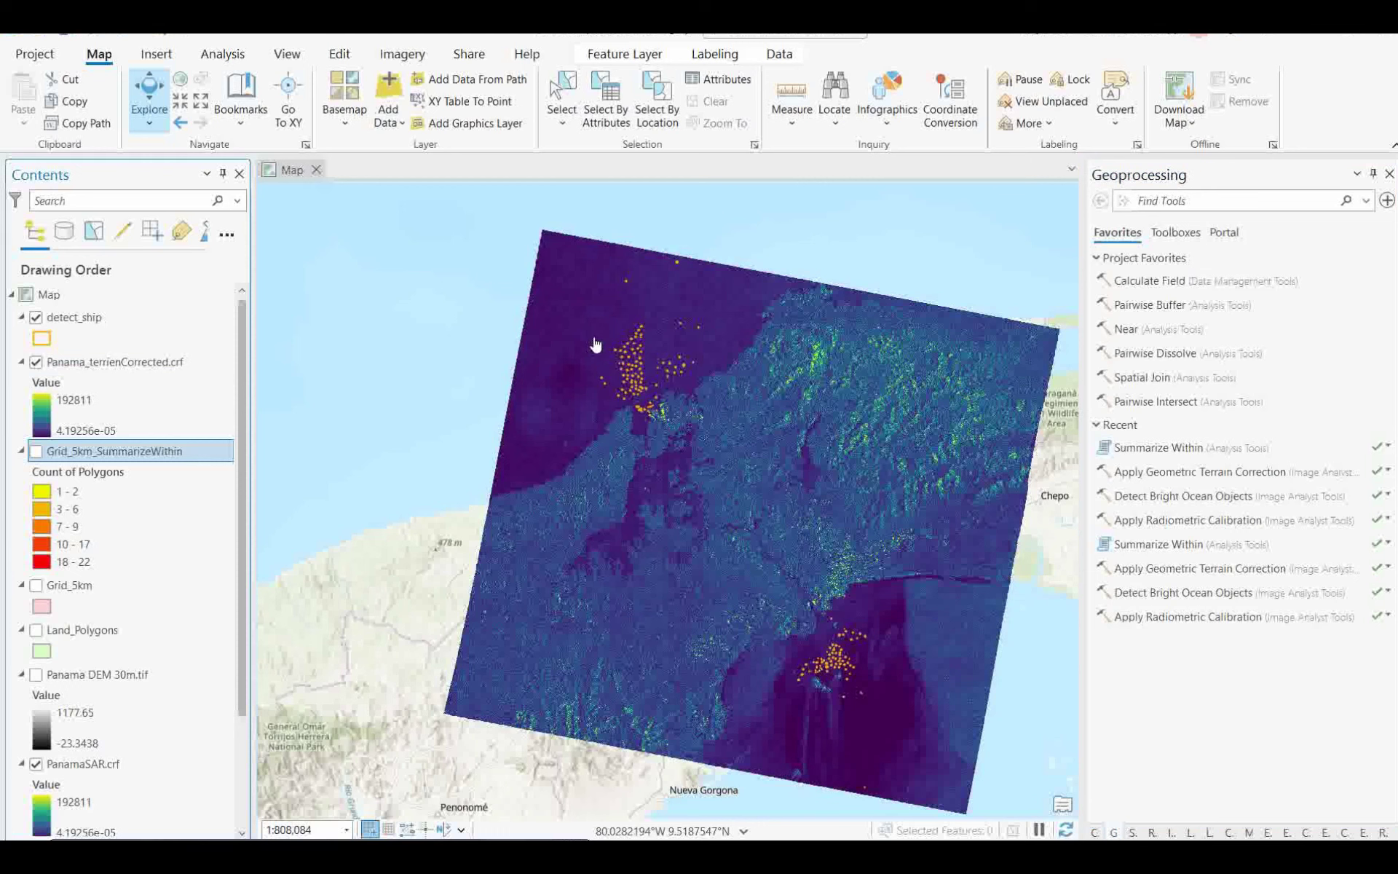
key("z")
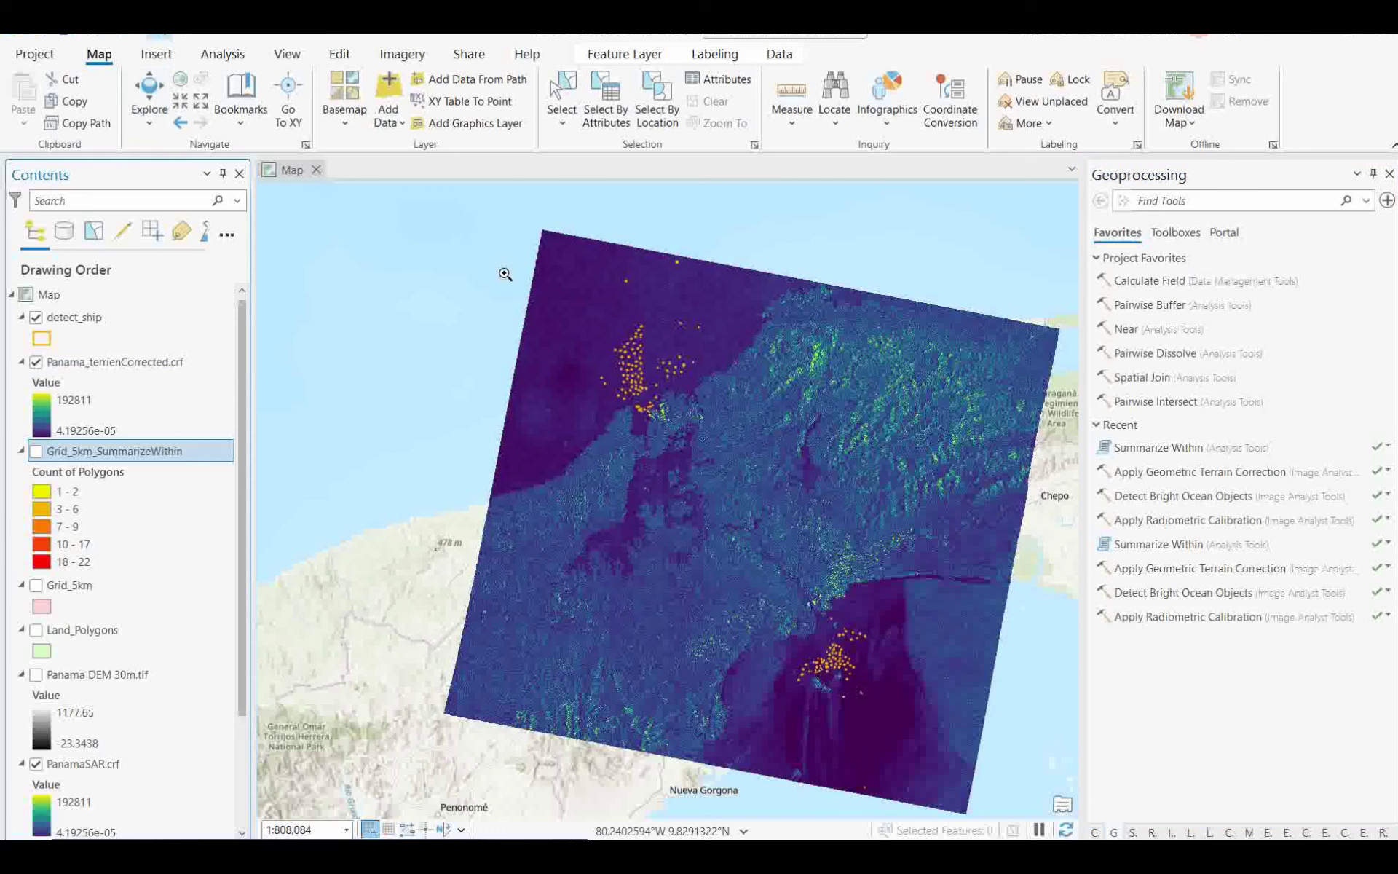
left_click(243, 126)
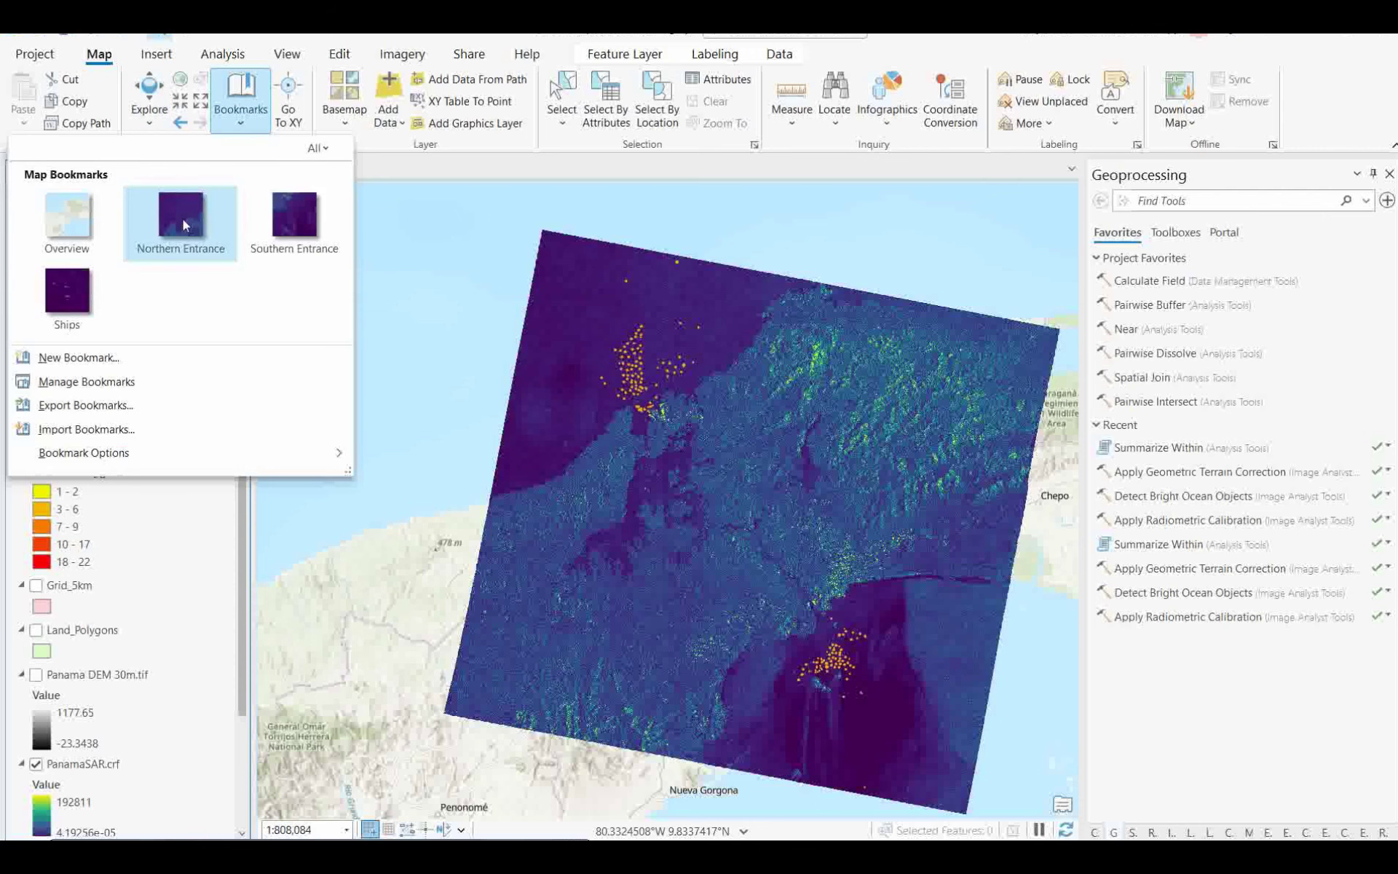
left_click(182, 220)
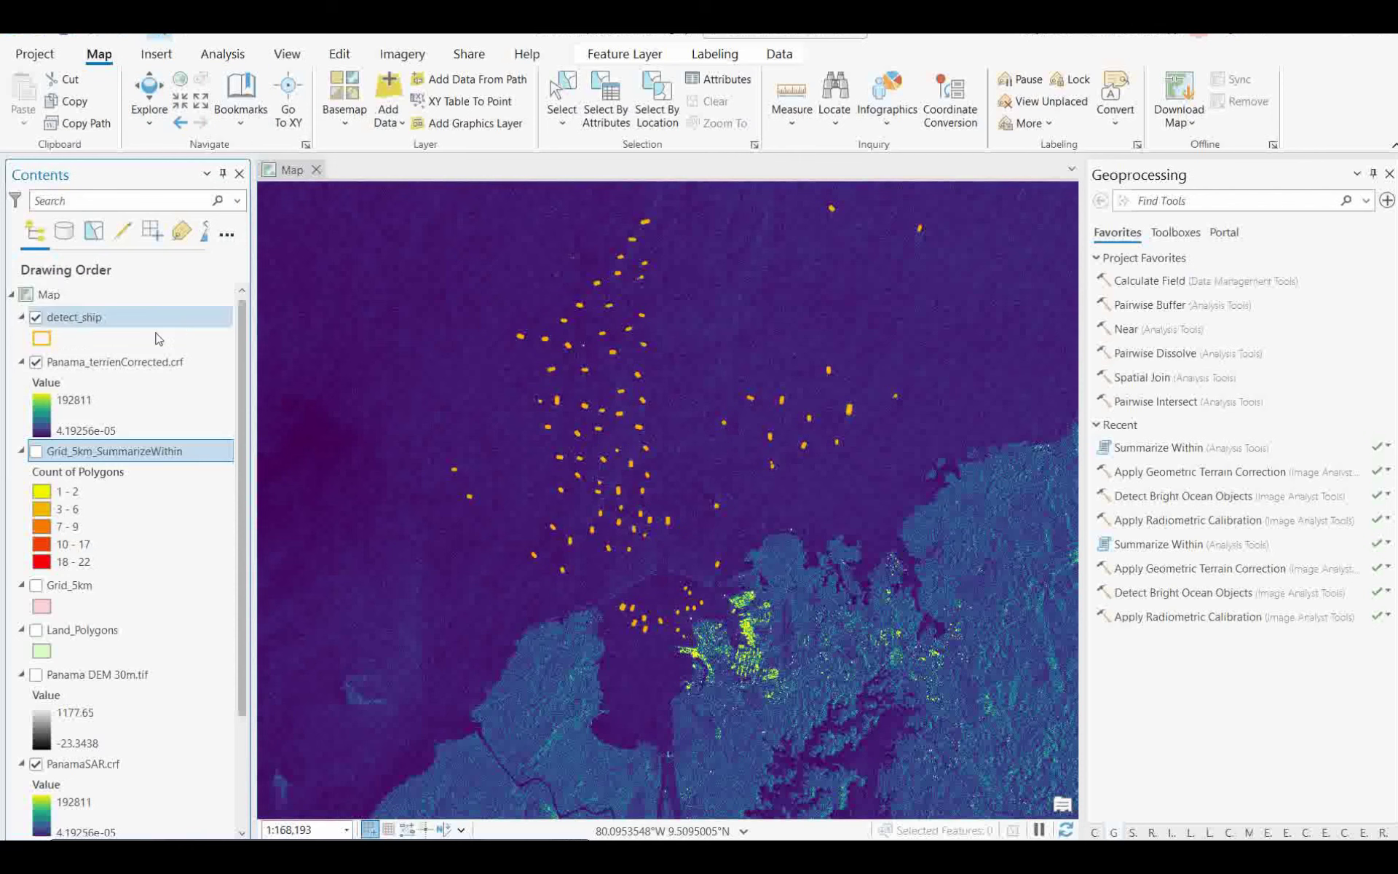
left_click(36, 363)
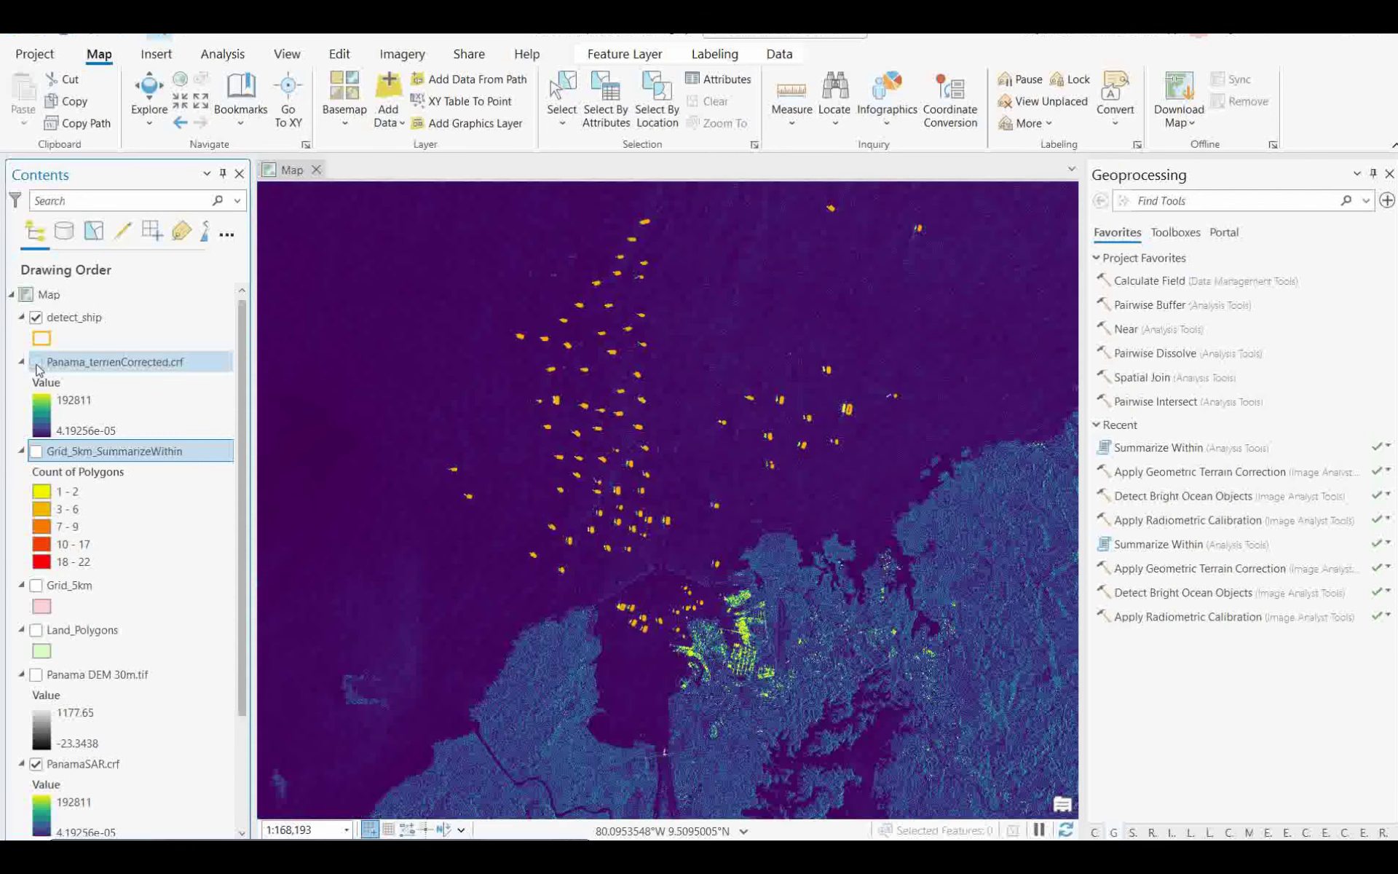
left_click(551, 293)
left_click_drag(551, 293, 653, 399)
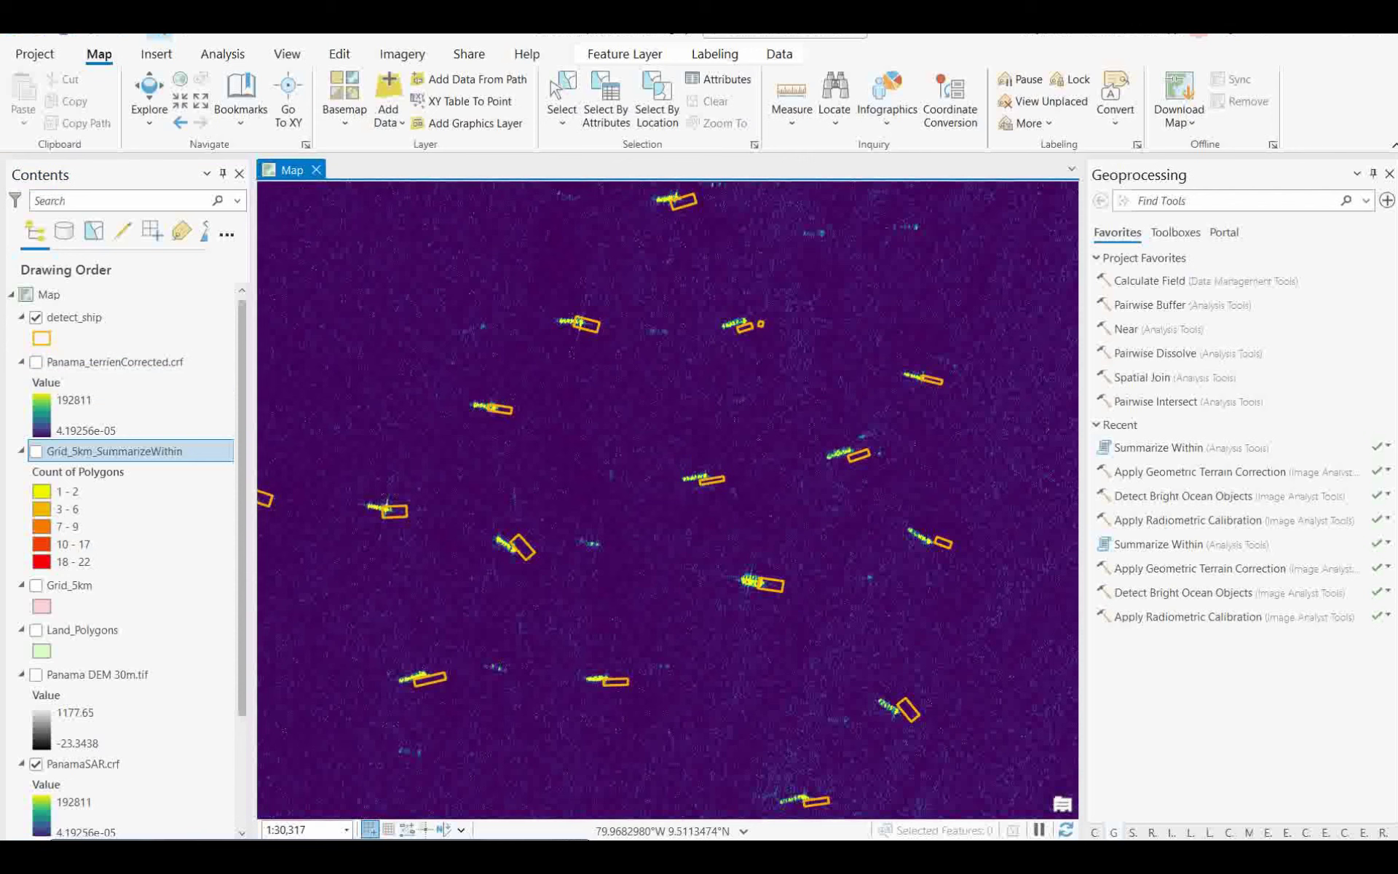
left_click(149, 98)
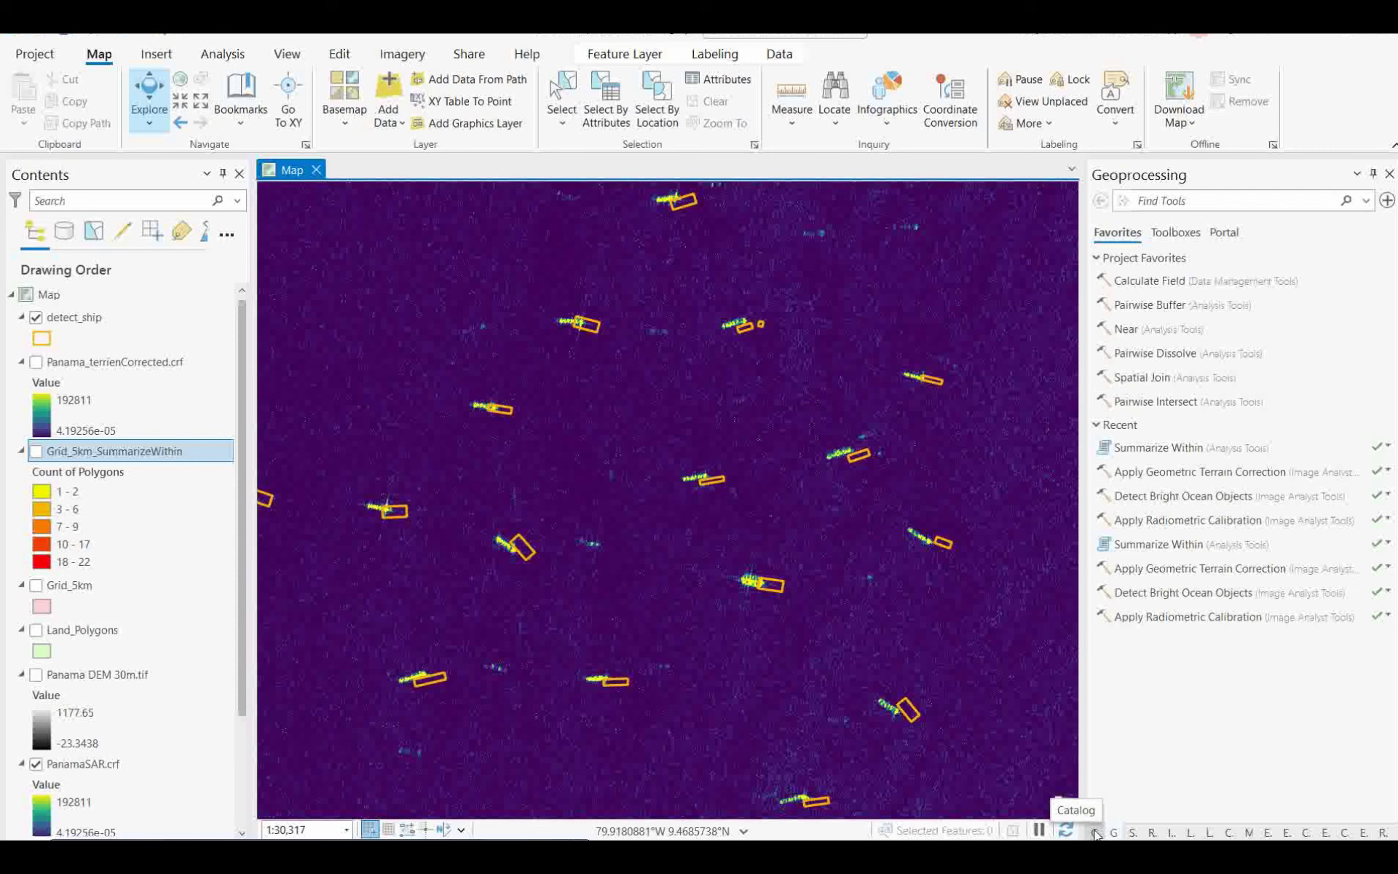
Step: Open the Apply Geometric Terrain Correction tool from the Synthetic Aperture Radar toolset of the Image Analyst Tools
left_click(1175, 237)
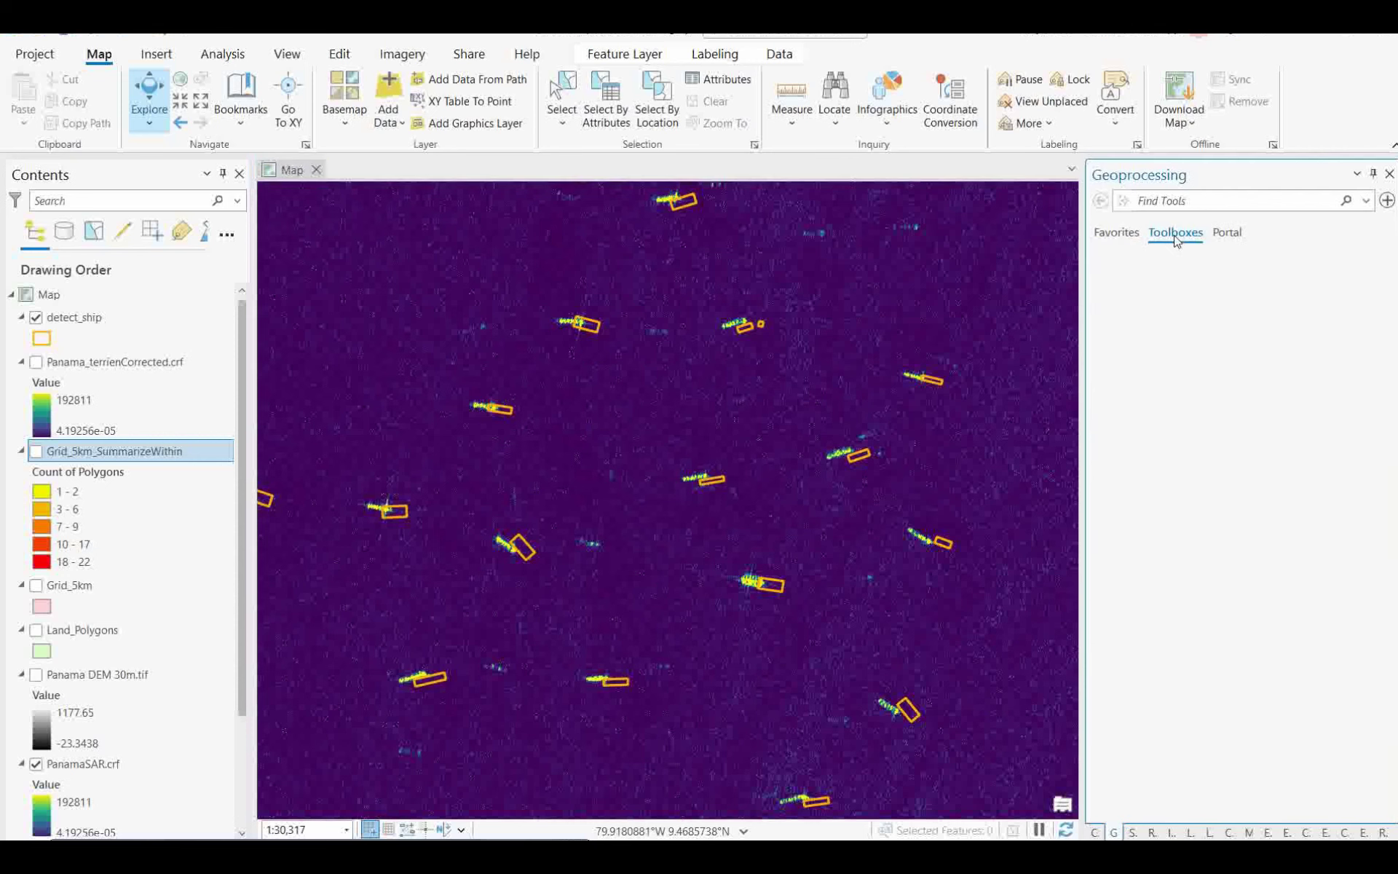
scroll(1385, 628, "down", 3)
scroll(1385, 628, "down", 5)
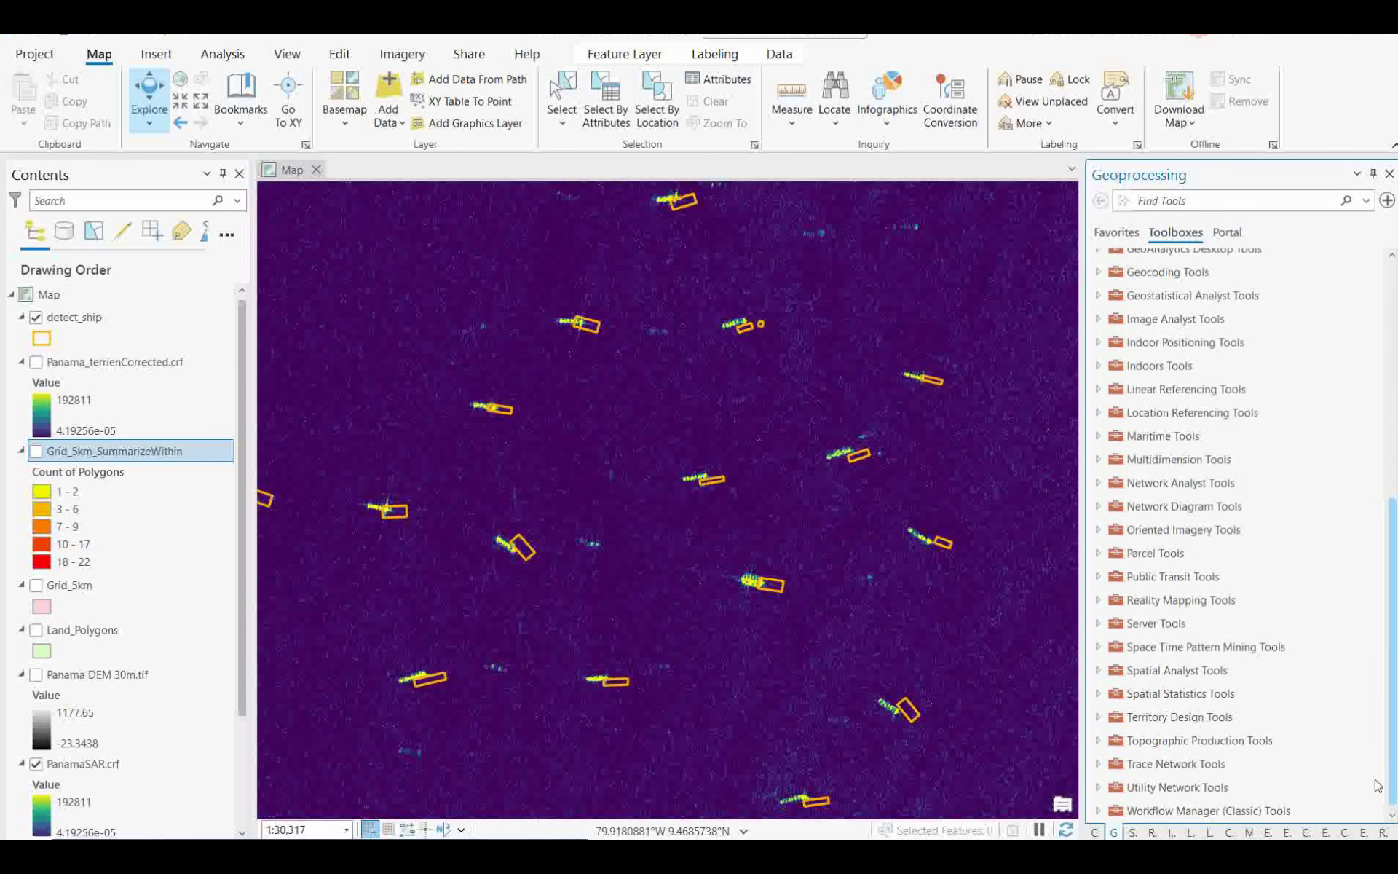
left_click(1098, 321)
left_click(1114, 599)
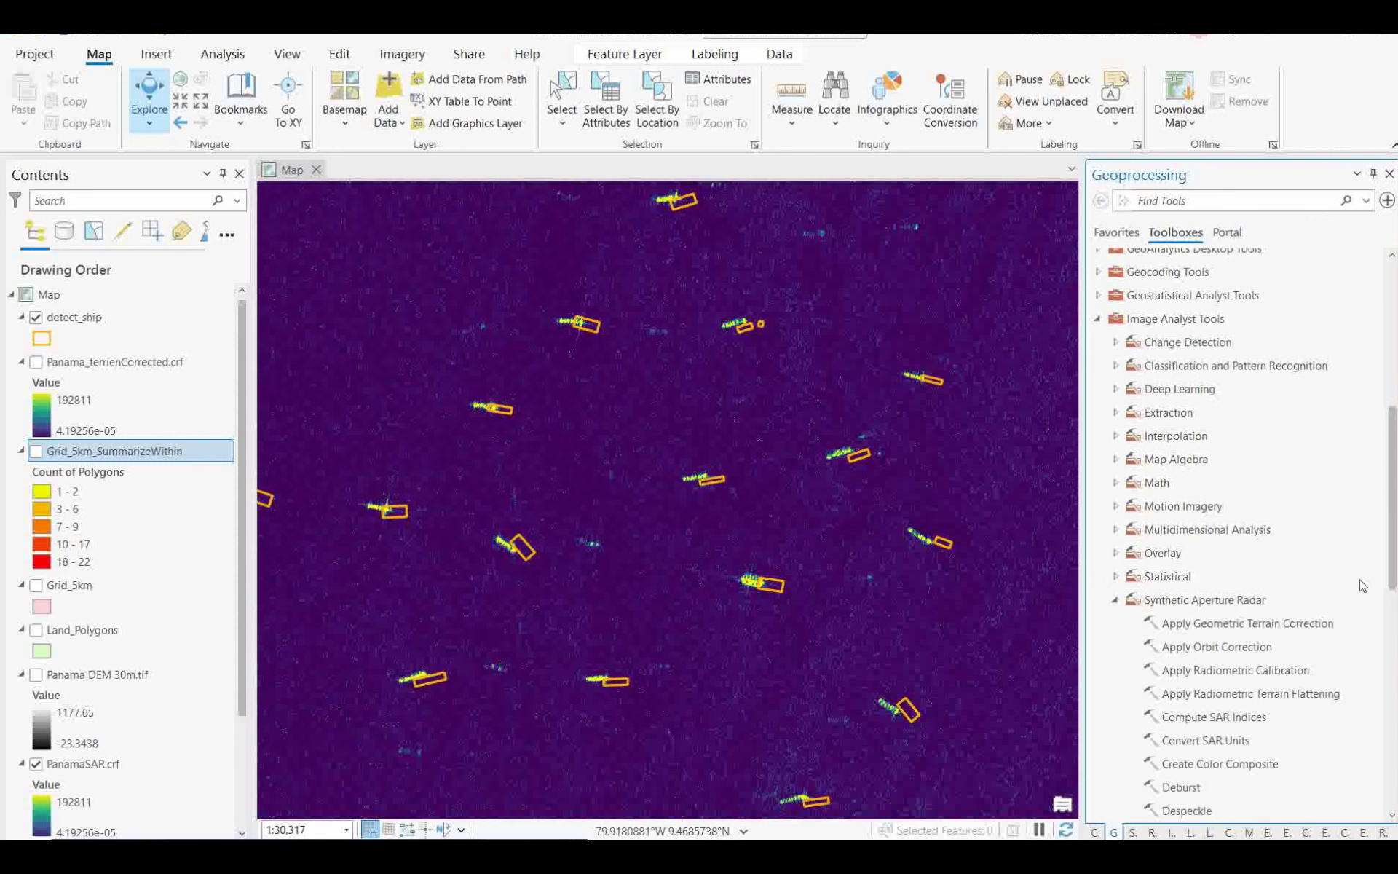
scroll(1391, 604, "down", 3)
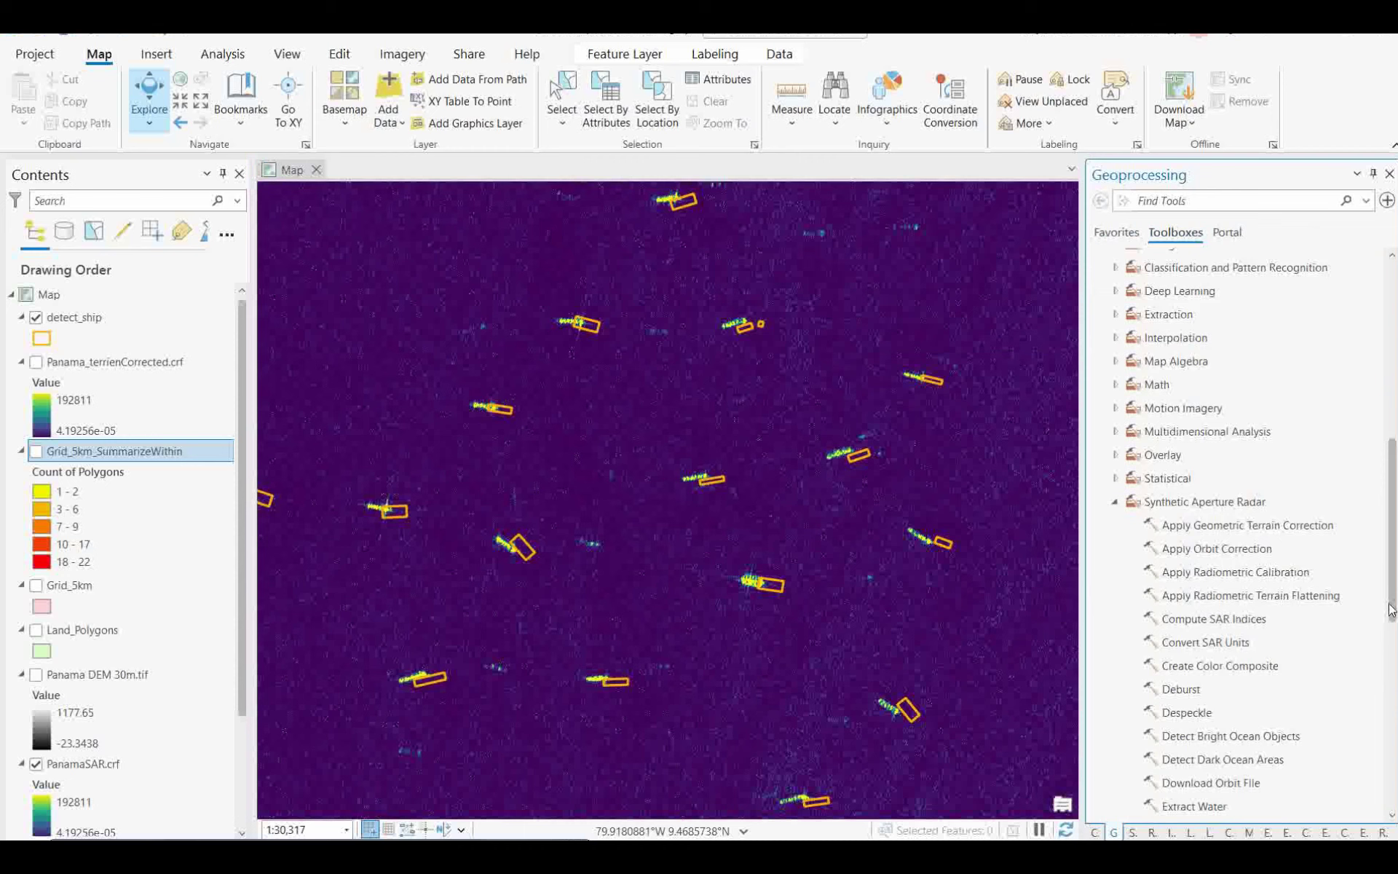
double_click(1230, 532)
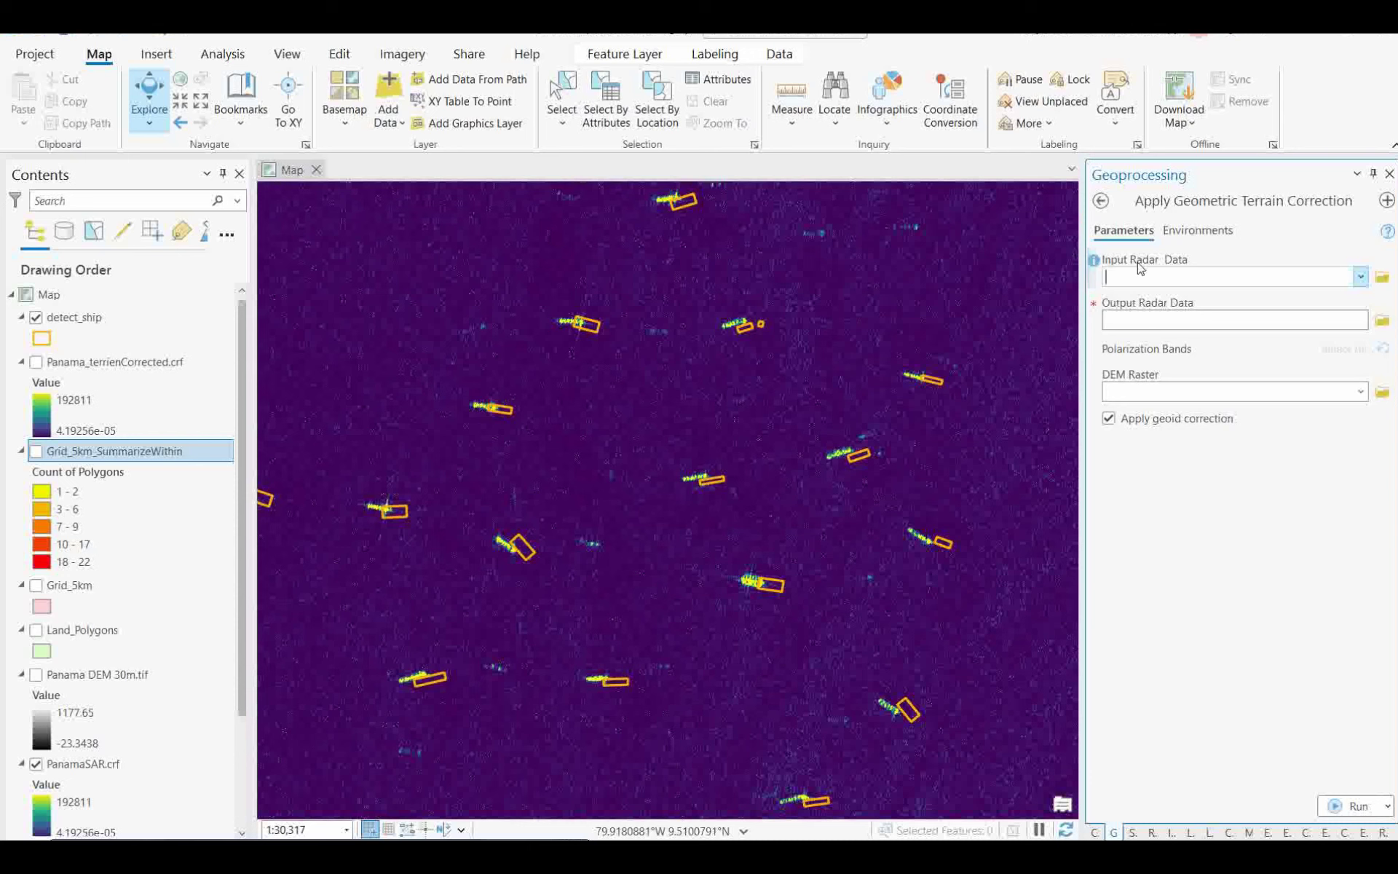
Step: Set up the terrain correction with PanamaSAR.crf as the input radar data and Panama DEM 30m.tif as the DEM raster
left_click(1360, 278)
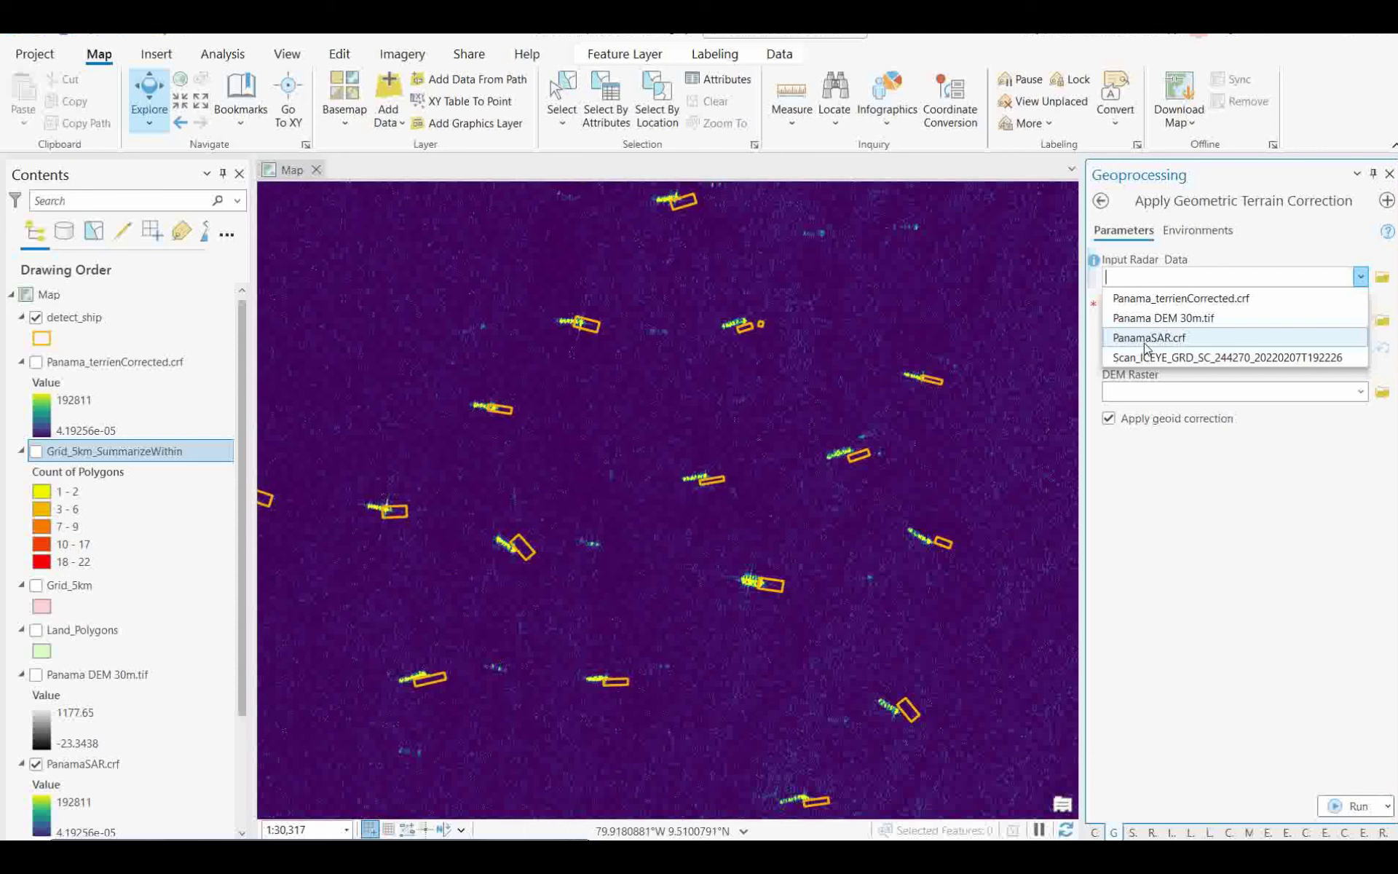
left_click(1147, 343)
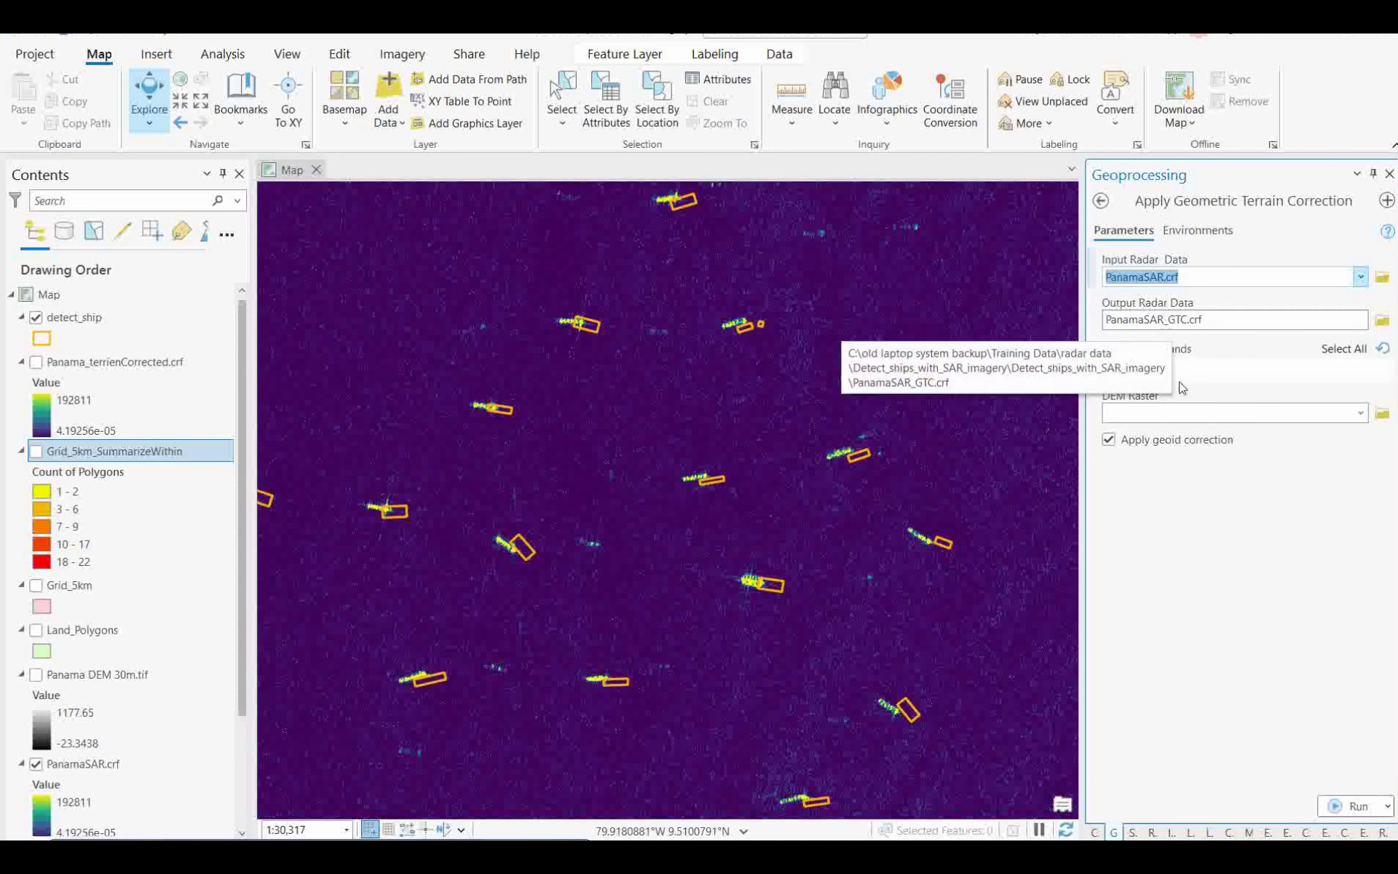
left_click(1251, 326)
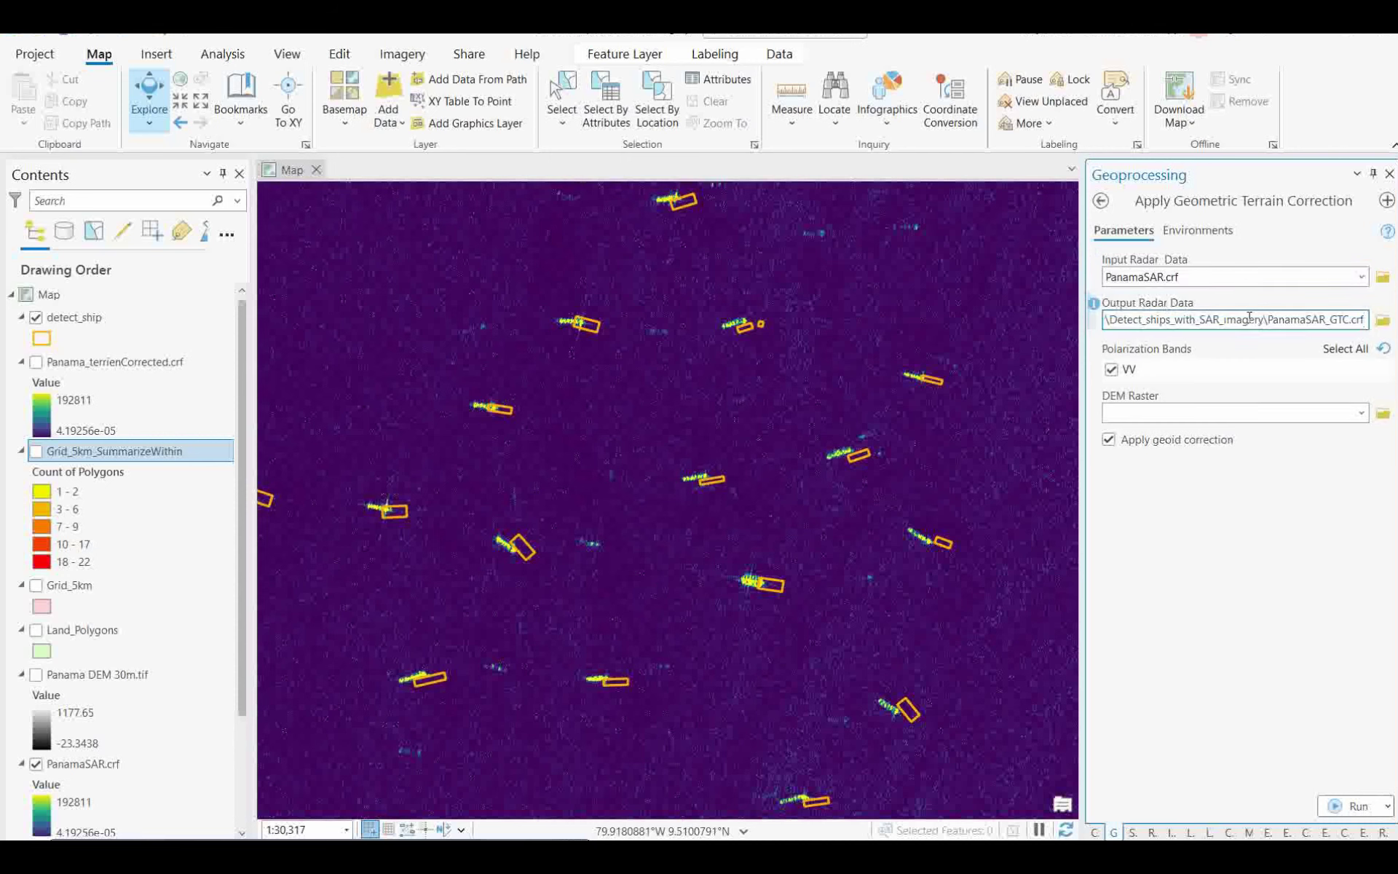
left_click_drag(1270, 318, 1353, 320)
left_click(1285, 305)
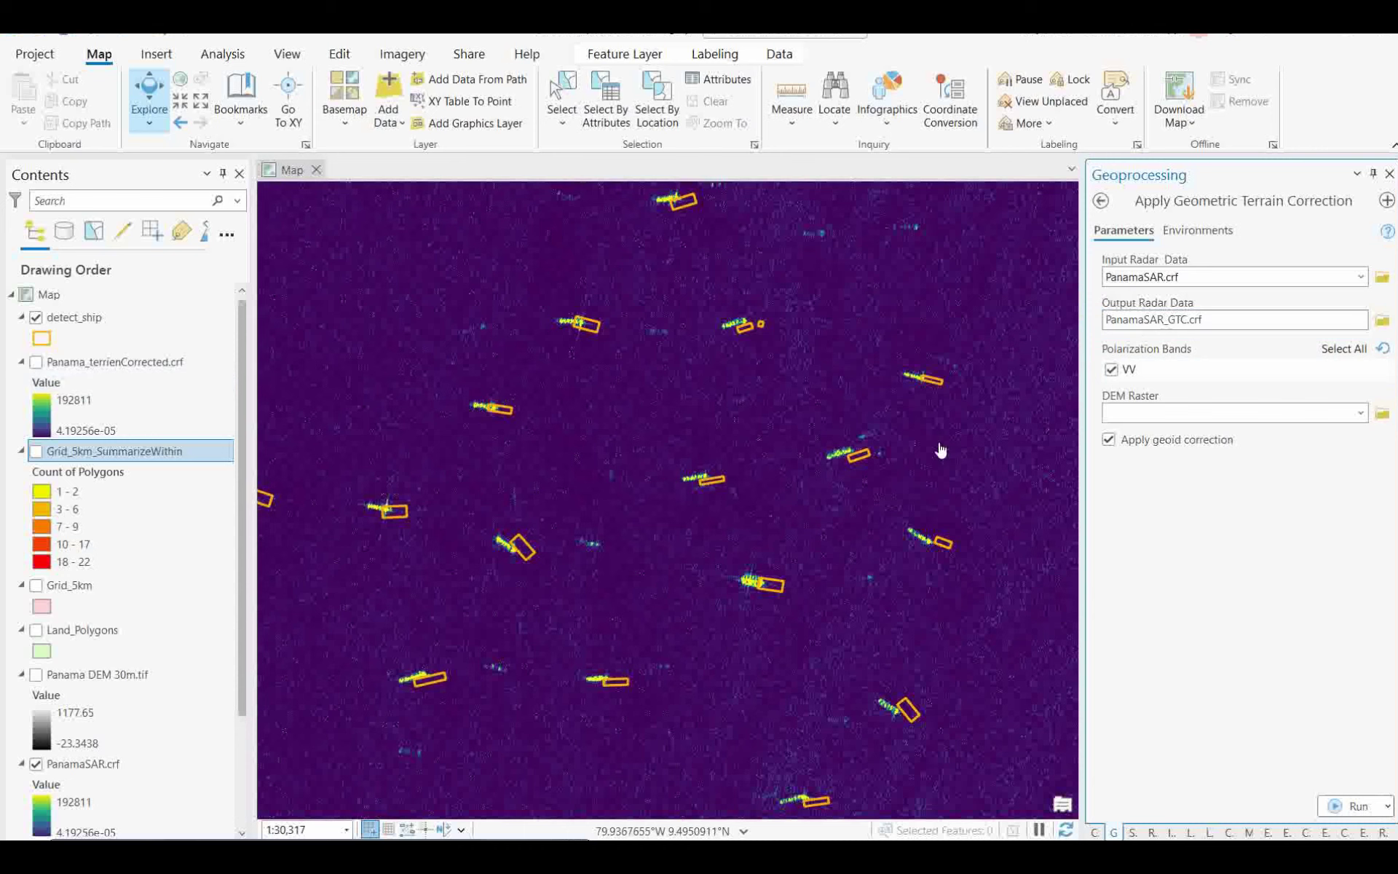
left_click(1360, 414)
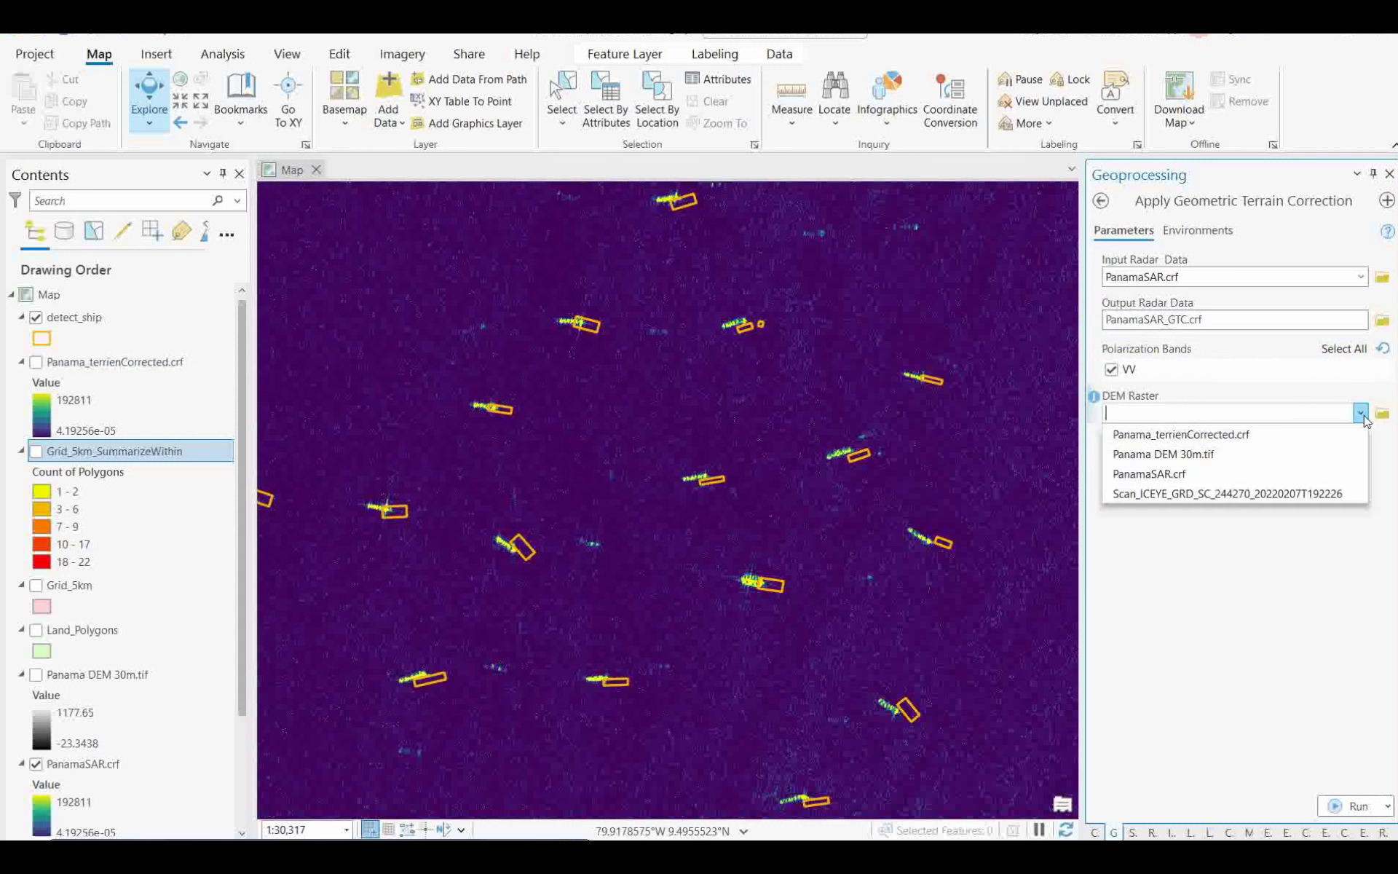
left_click(1149, 455)
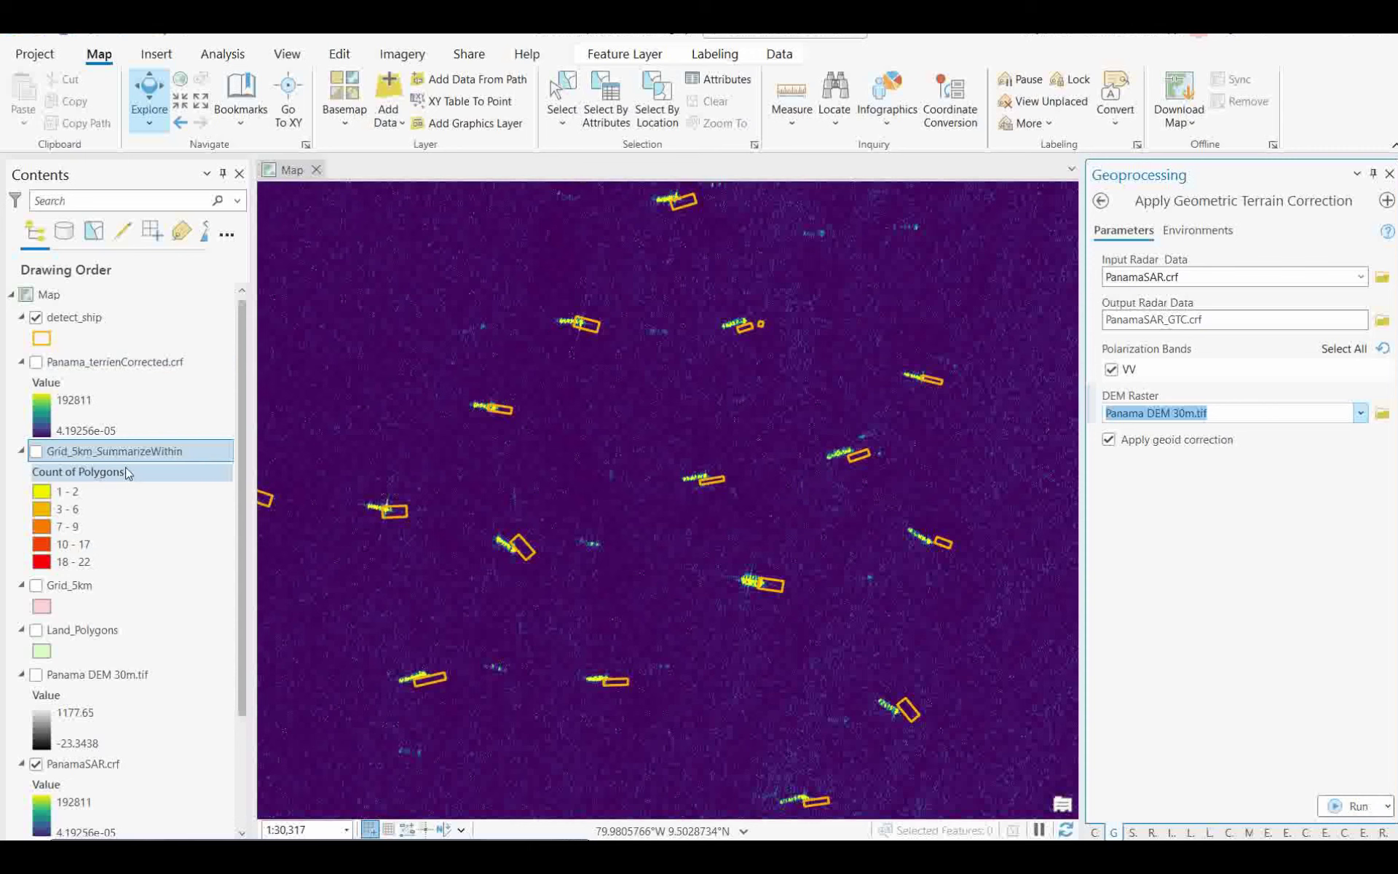
Step: Compare the imagery beneath the ship boxes, show Panama_terrienCorrected.crf again and return to that layer's full extent
left_click(38, 766)
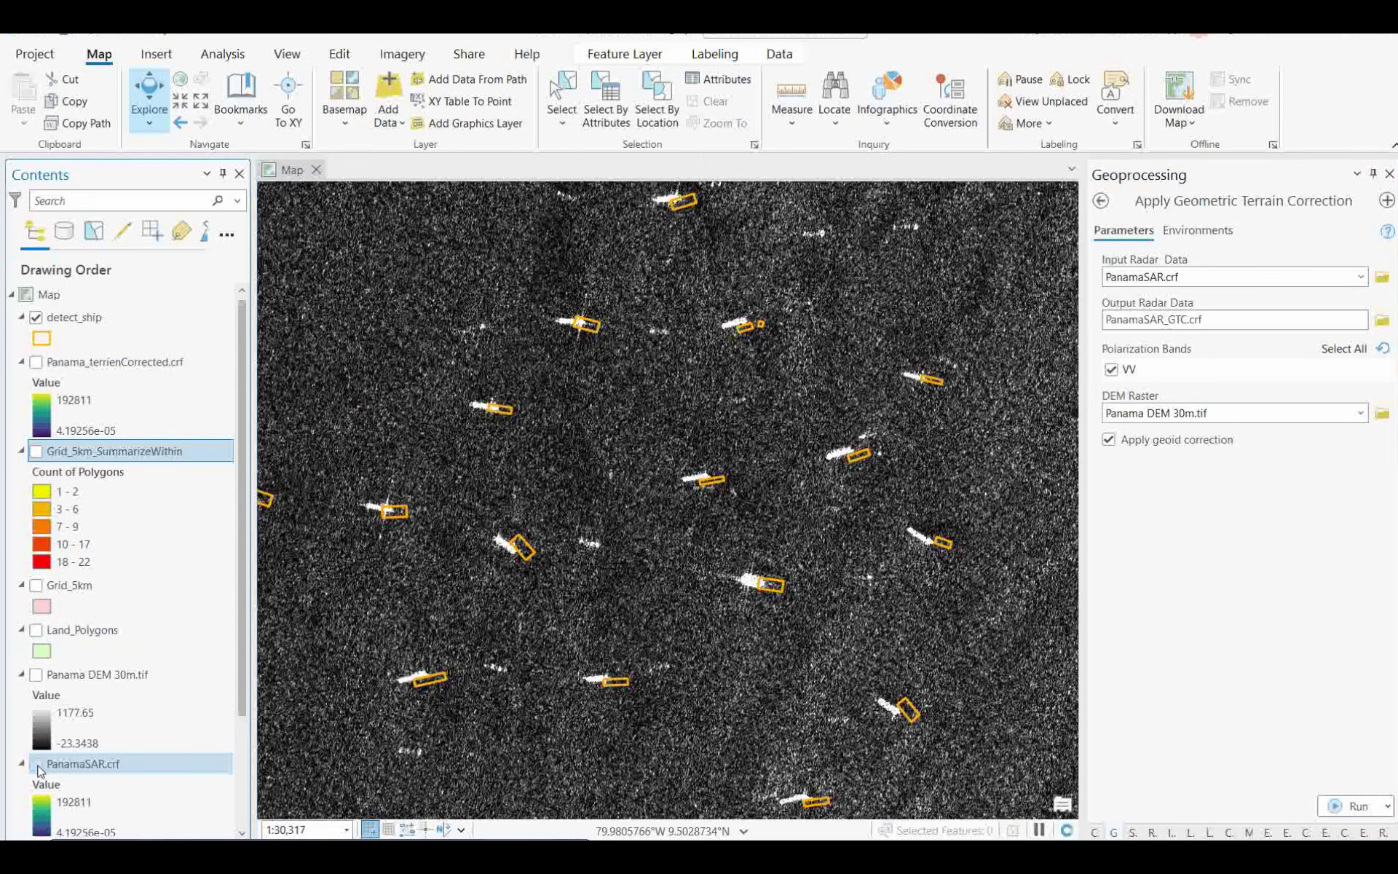
left_click(38, 766)
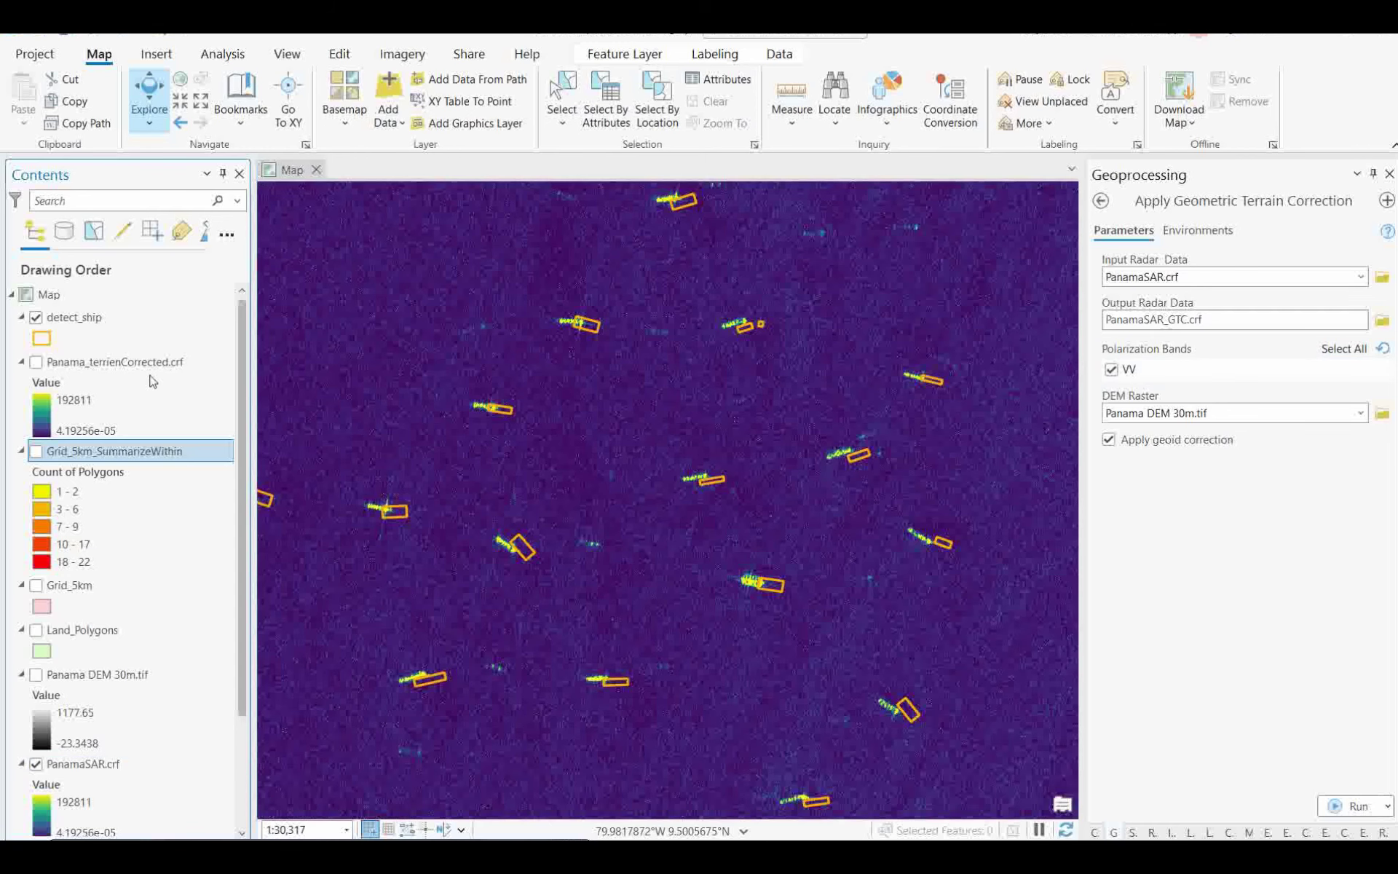
left_click(37, 363)
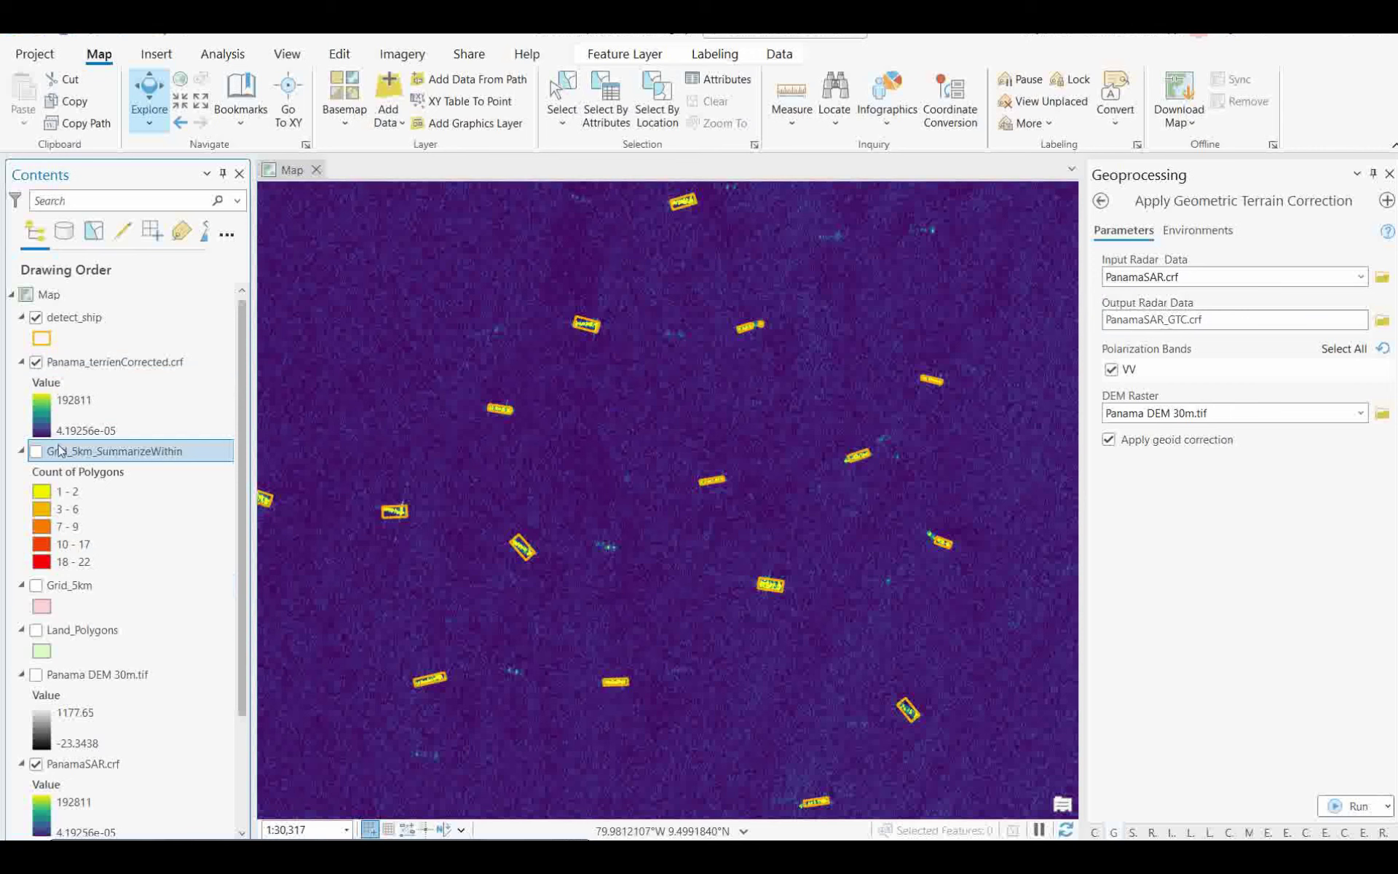
right_click(102, 362)
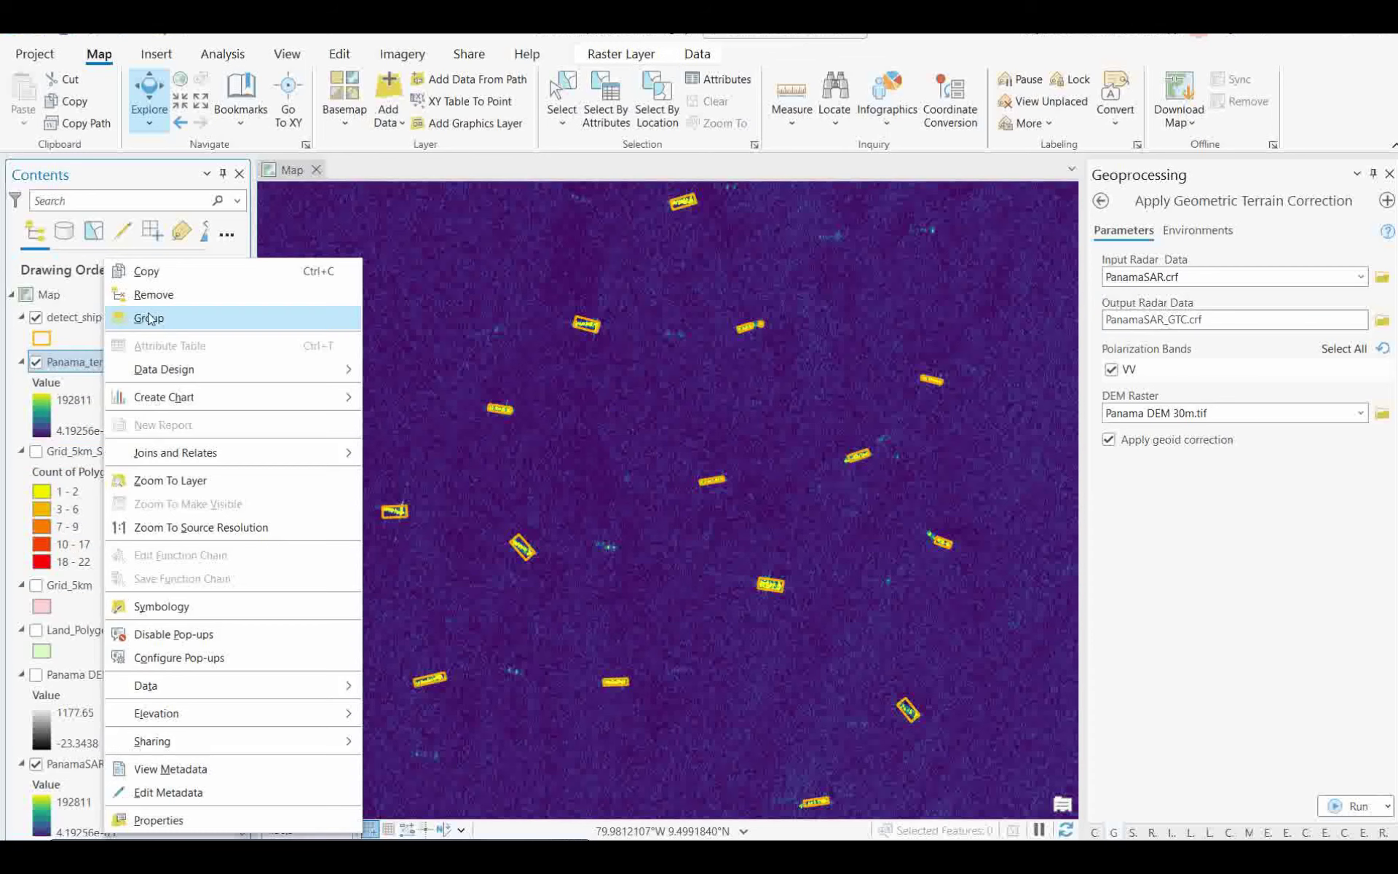
left_click(171, 482)
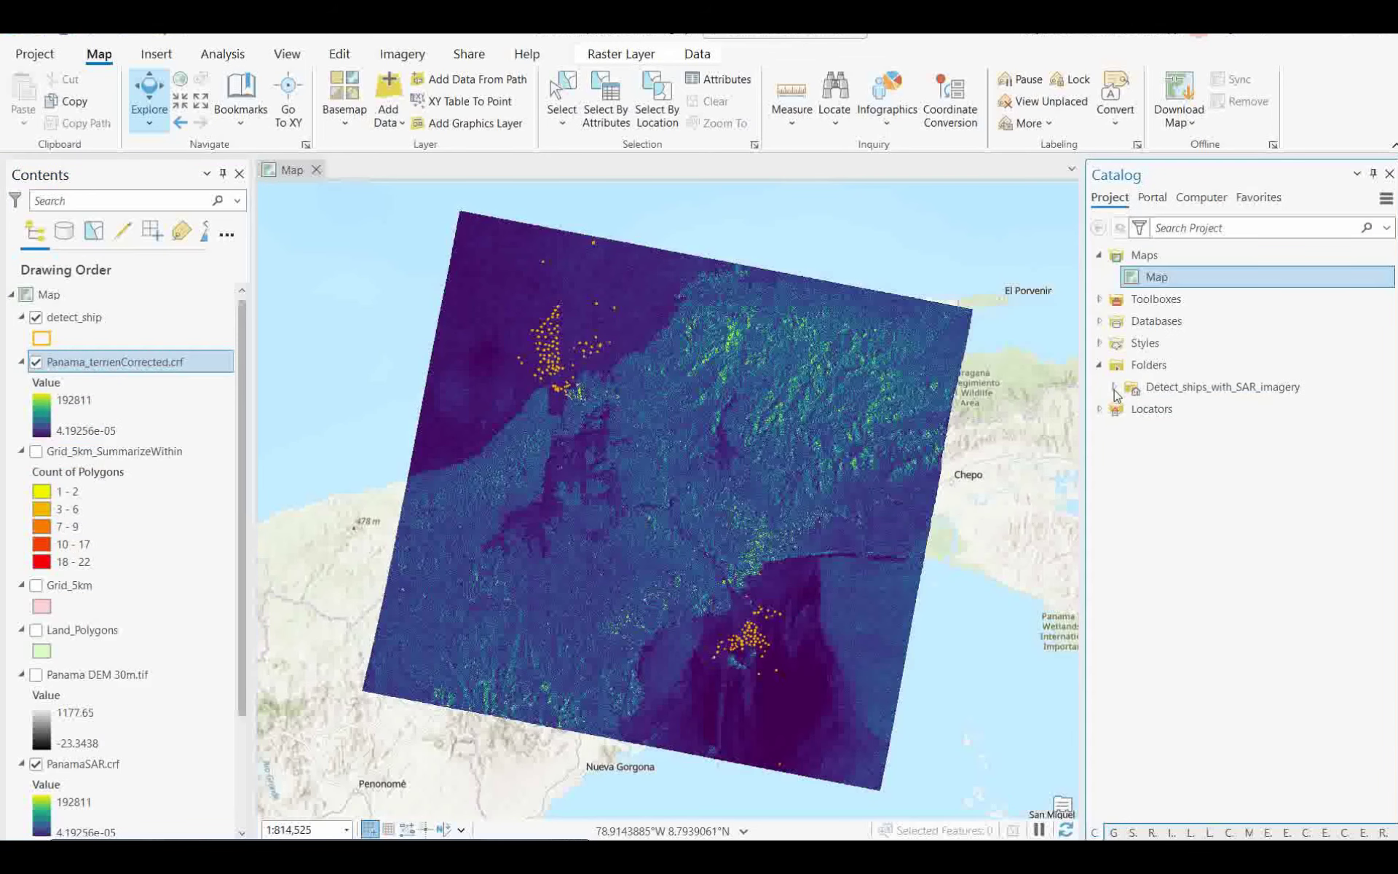
Step: Browse the project folder's Input Data and Detect_ships_with_SAR_imagery.gdb contents to locate the Grid_5km feature class
left_click(1116, 393)
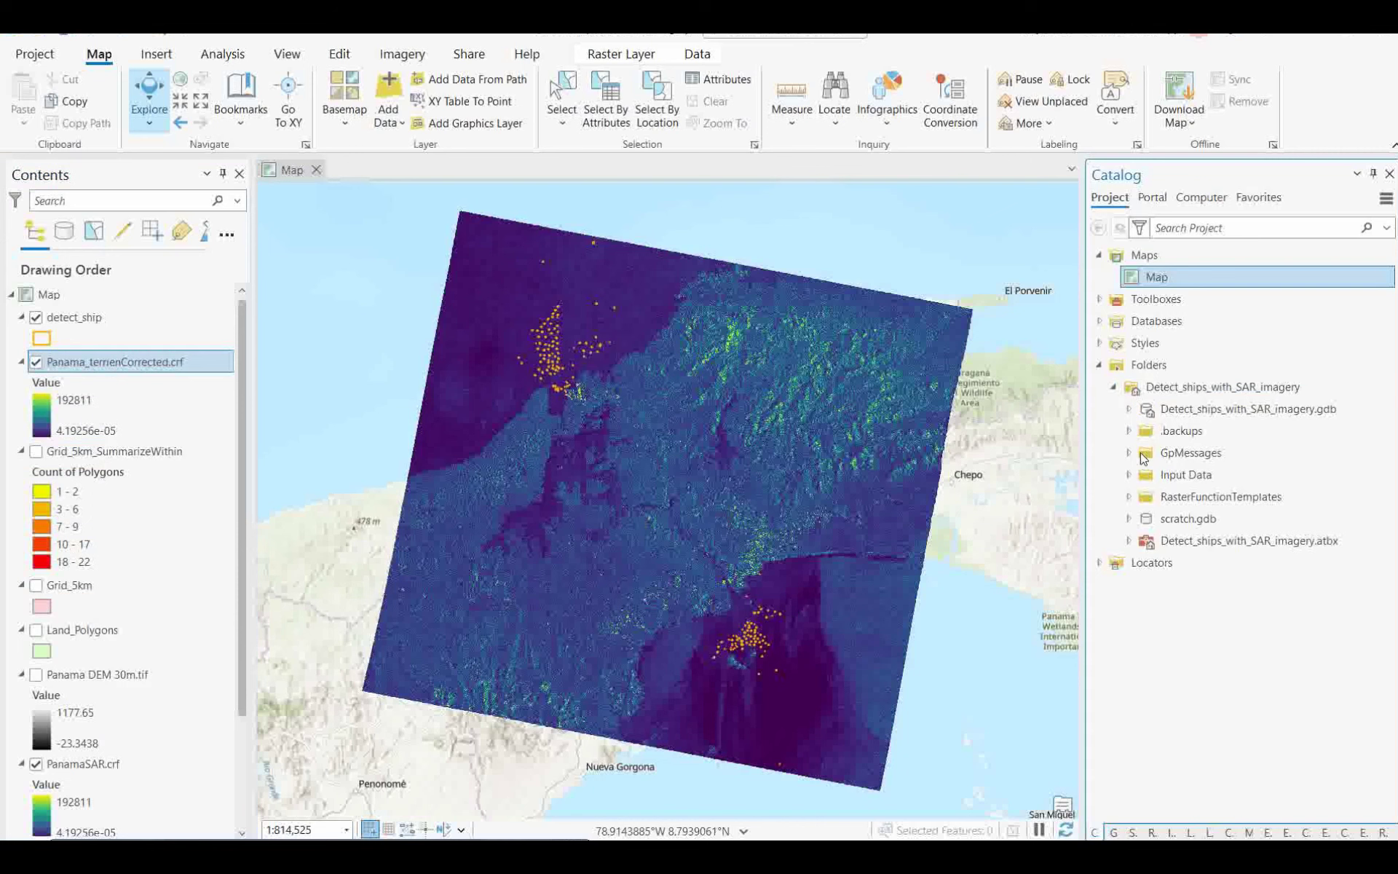
left_click(1130, 475)
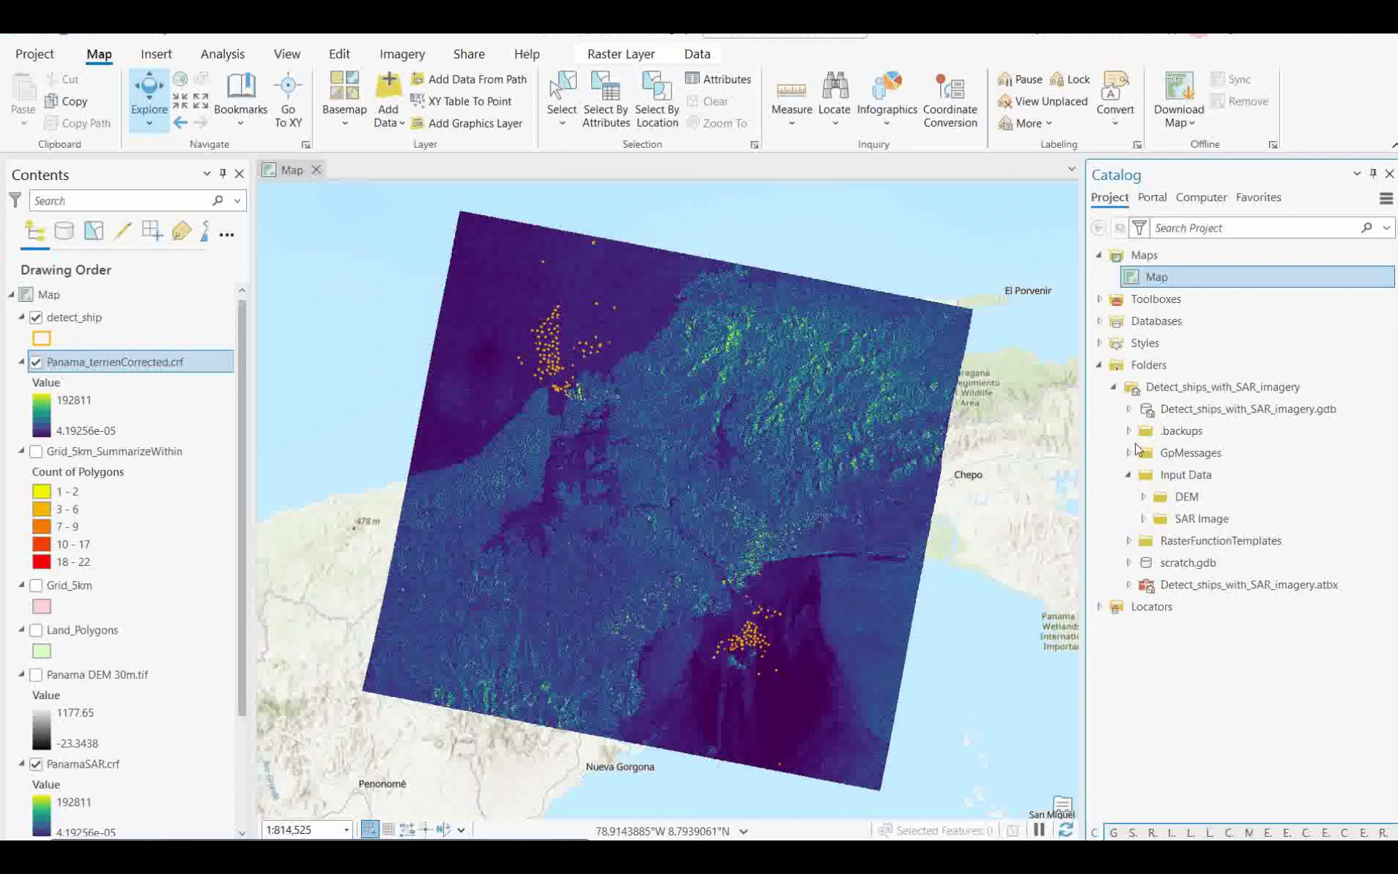
left_click(1128, 410)
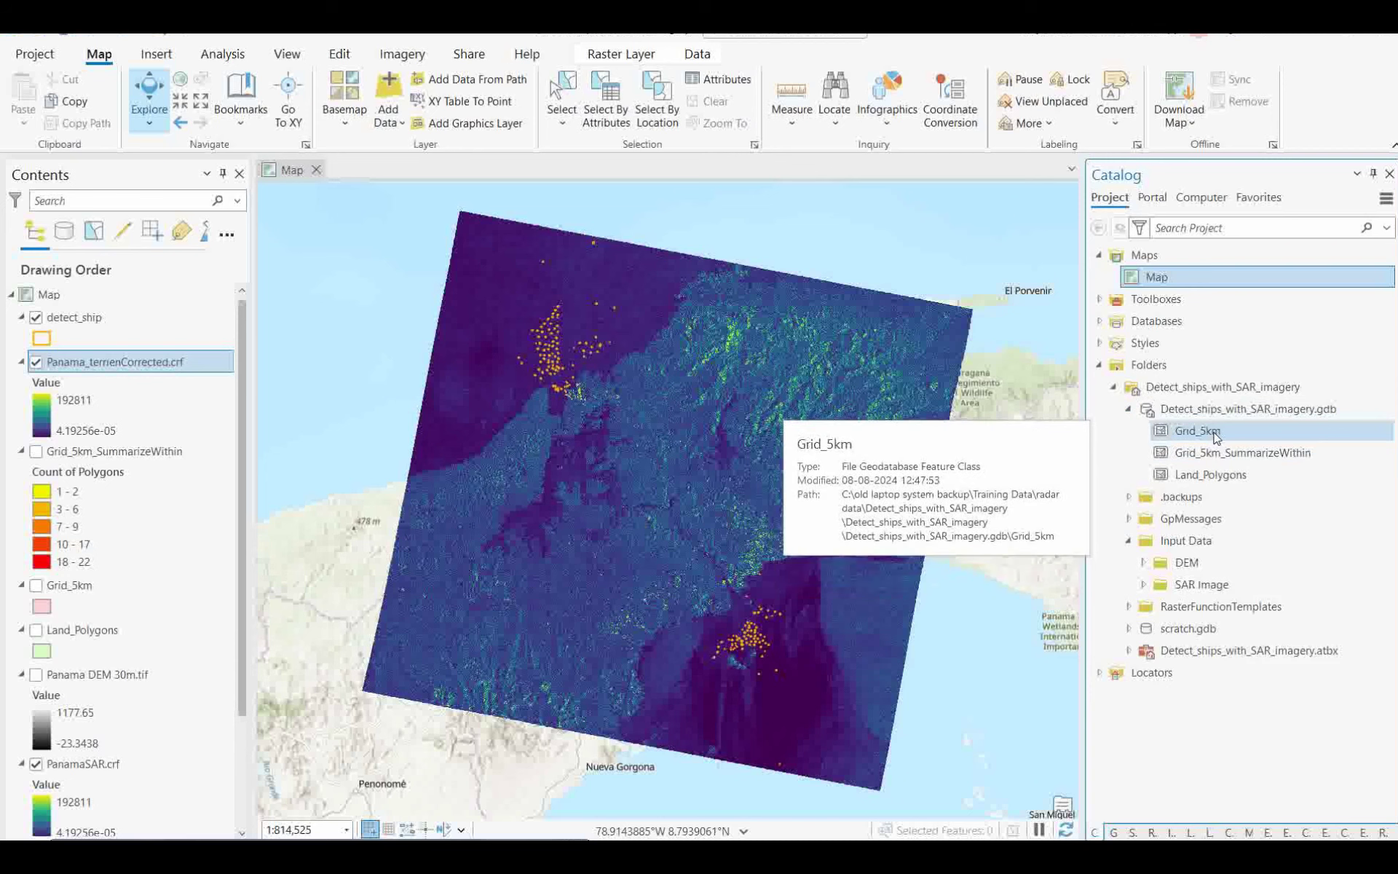
Step: Show the Grid_5km layer, place it directly above Panama_terrienCorrected.crf in the drawing order, and view the grid's full extent
left_click(37, 590)
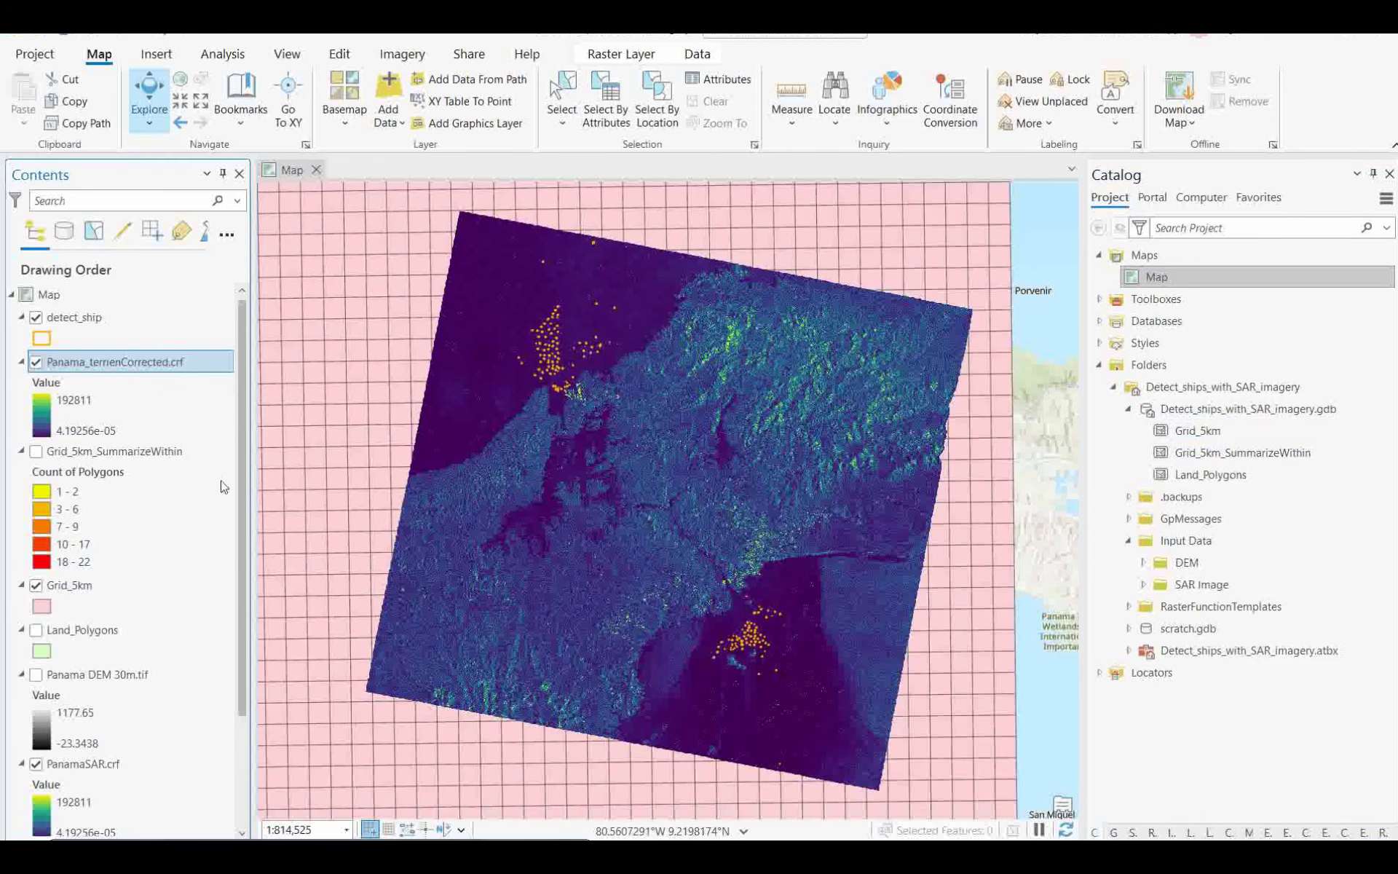
left_click_drag(72, 587, 102, 367)
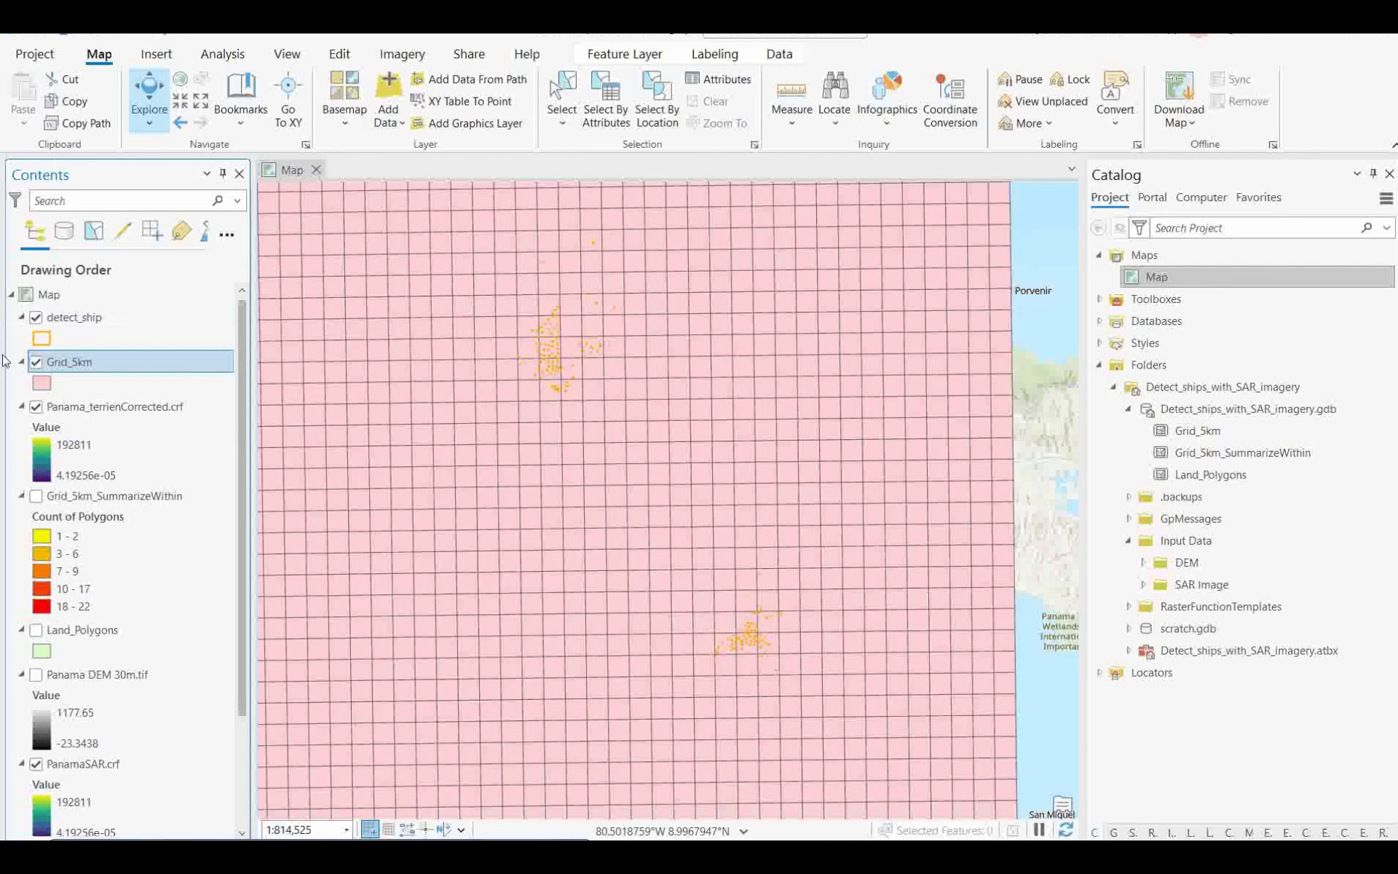
right_click(109, 374)
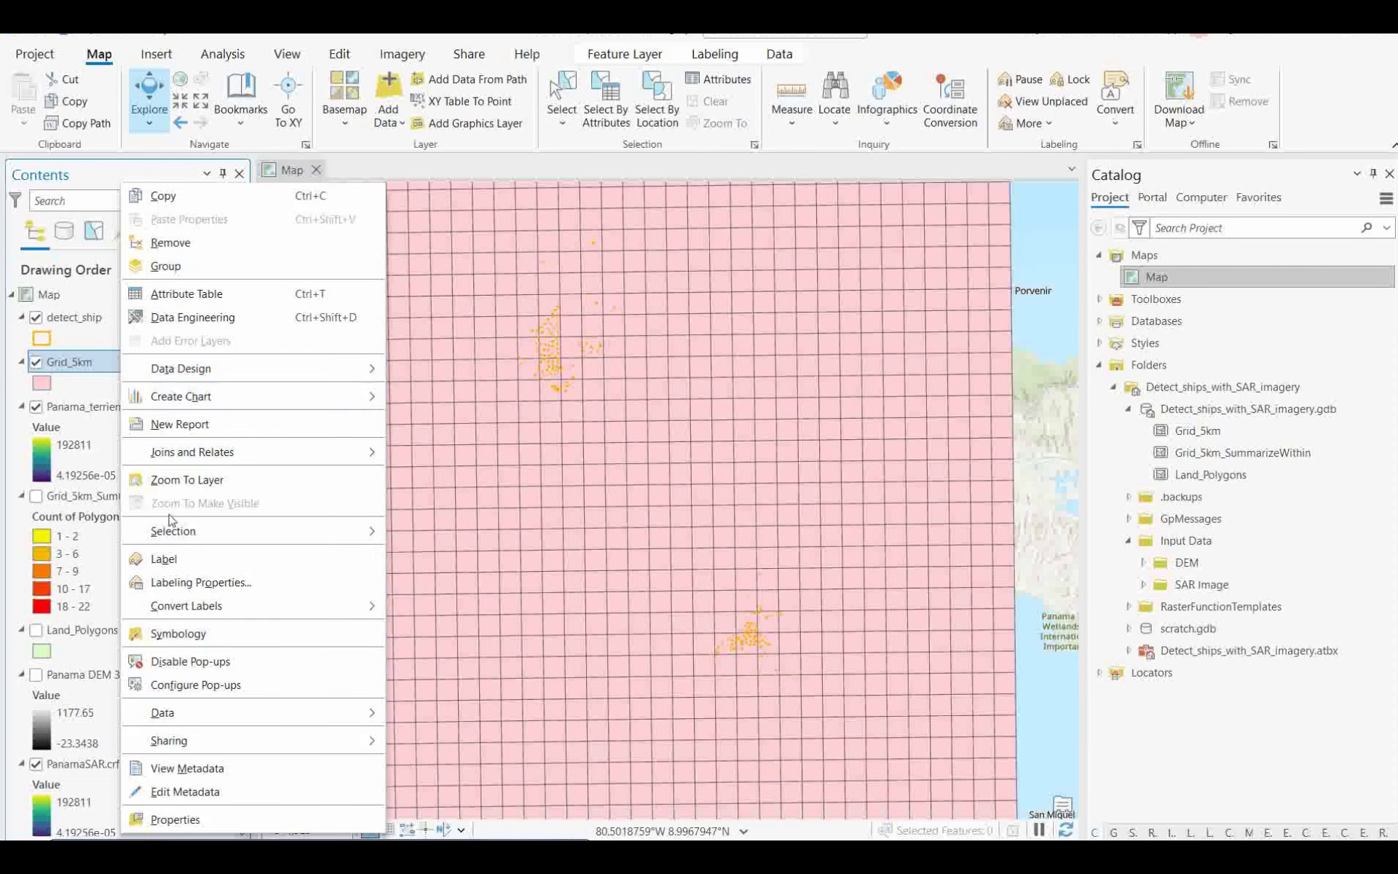
left_click(178, 479)
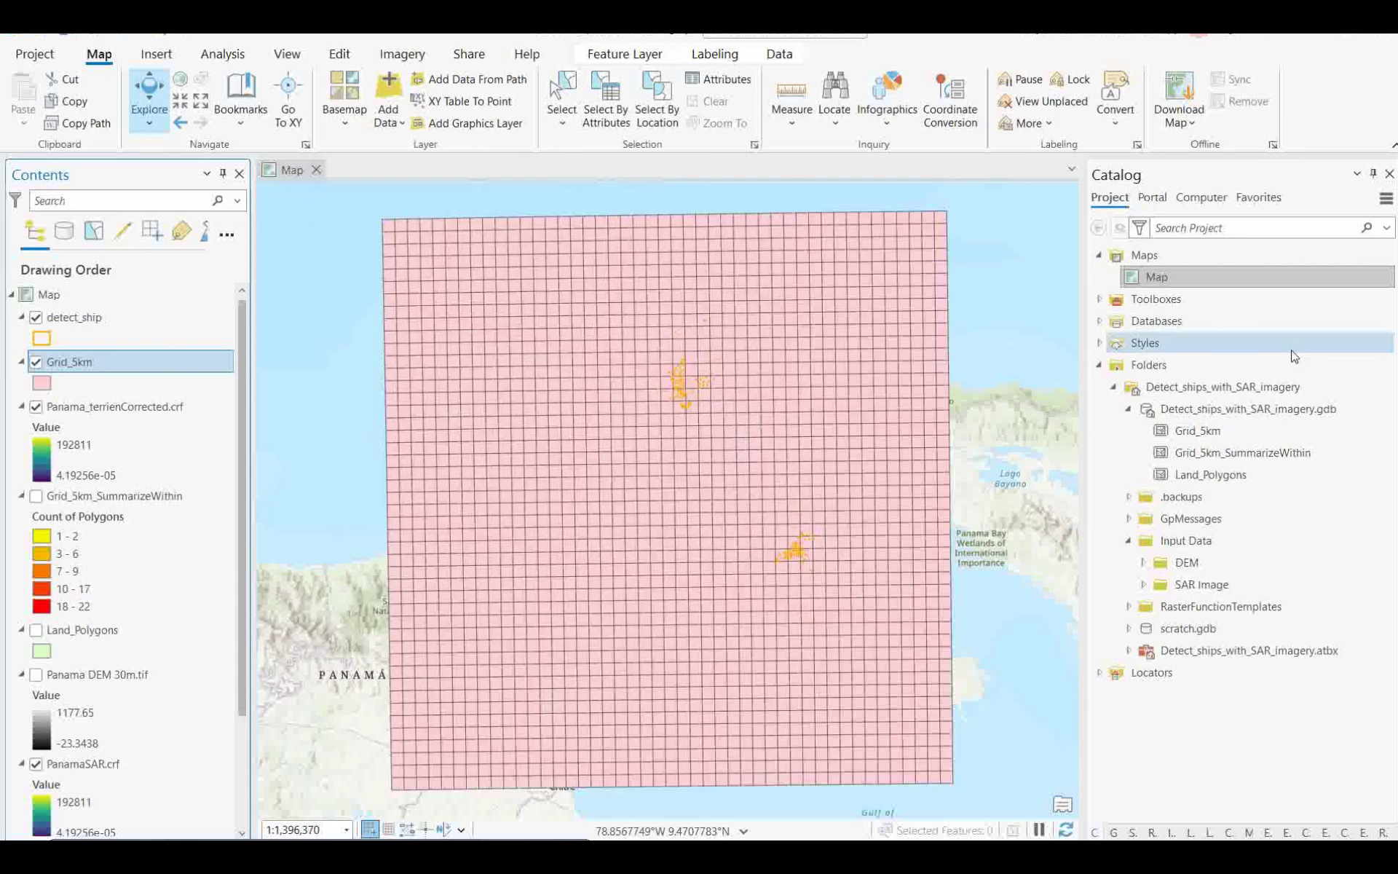
Step: Leave the terrain correction tool and open the recently used Summarize Within analysis tool
left_click(1114, 832)
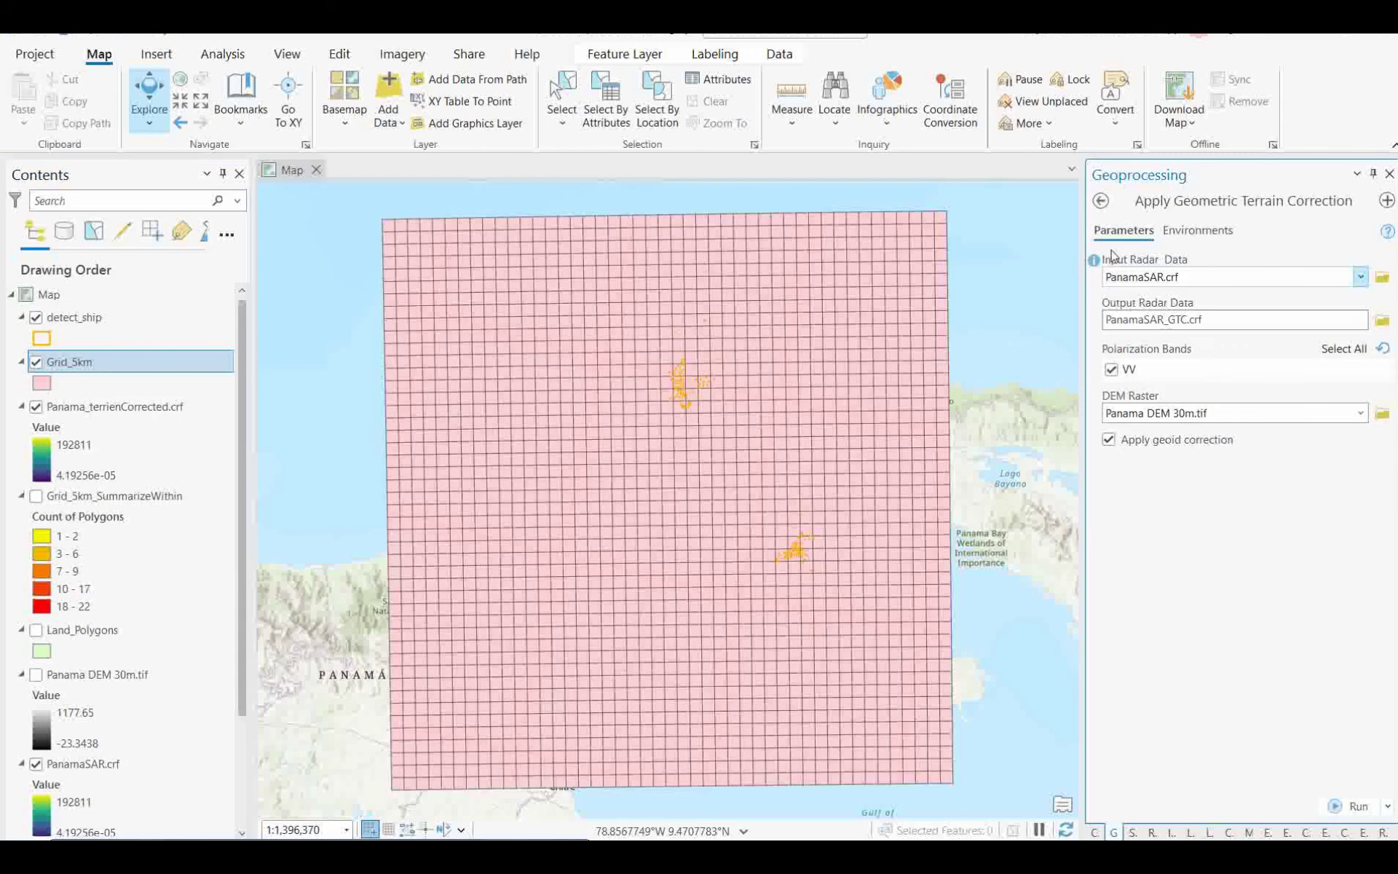
left_click(1100, 200)
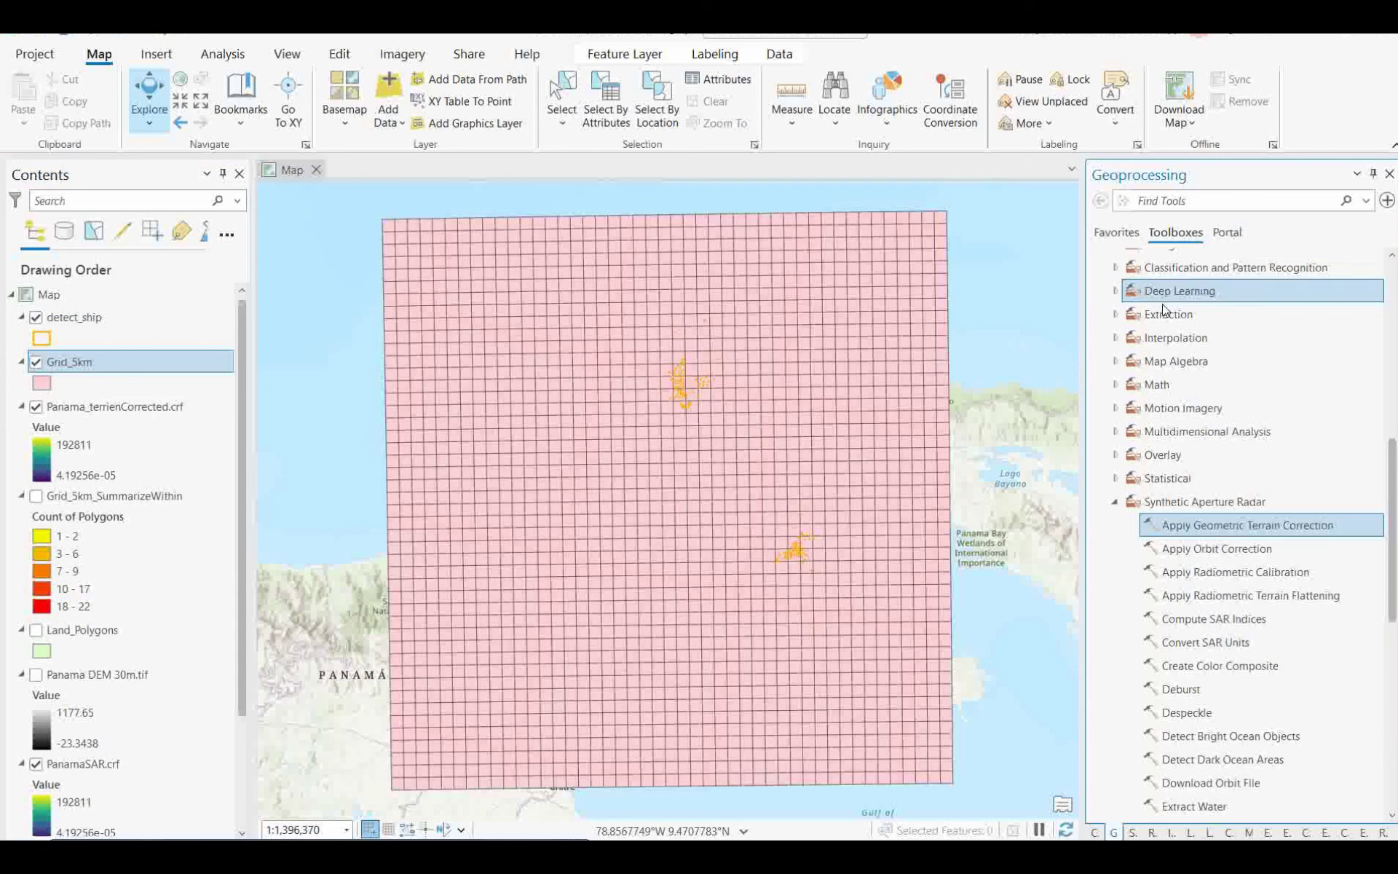
left_click(1114, 233)
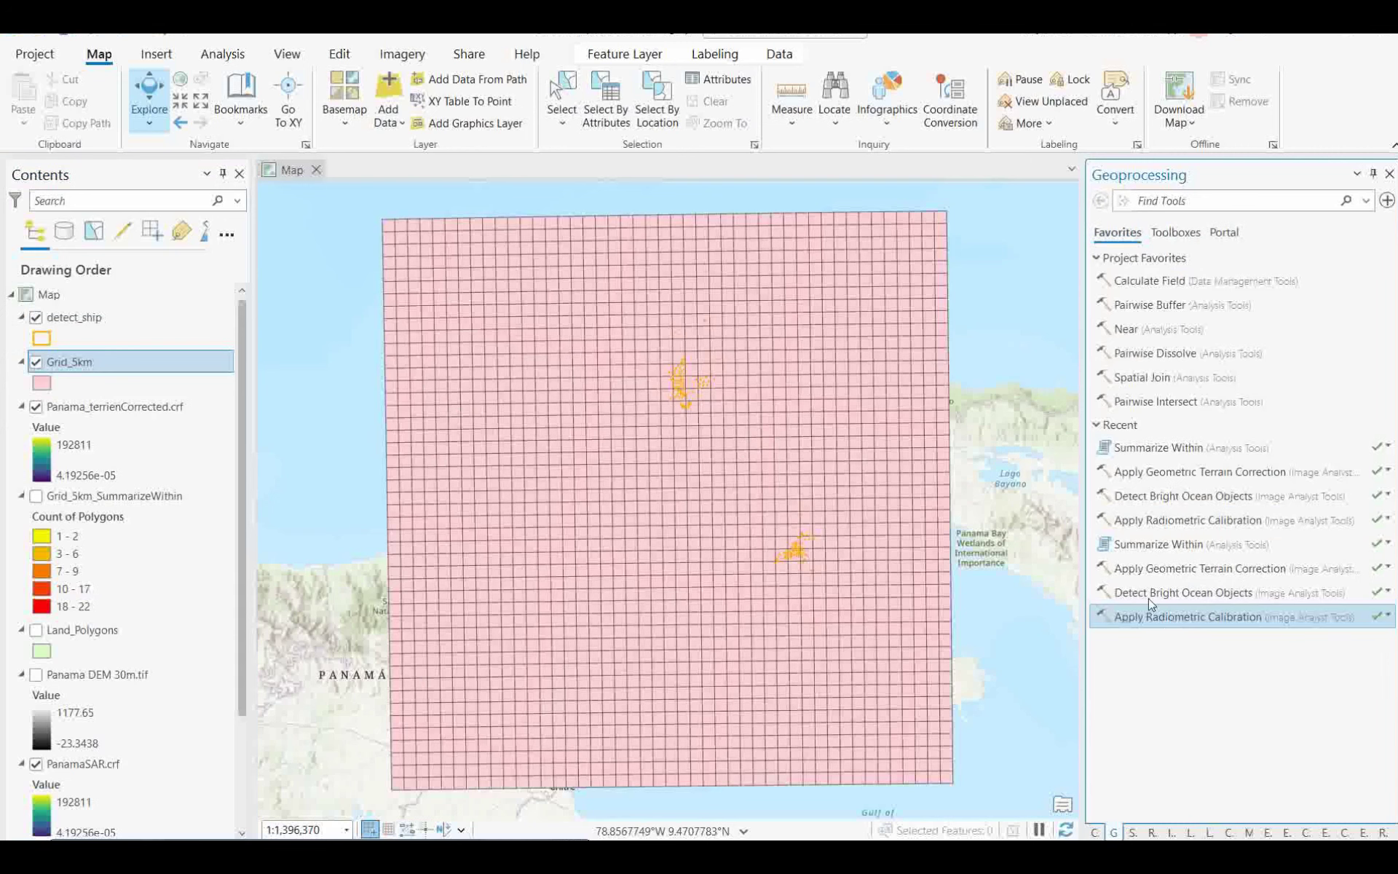
left_click(1191, 459)
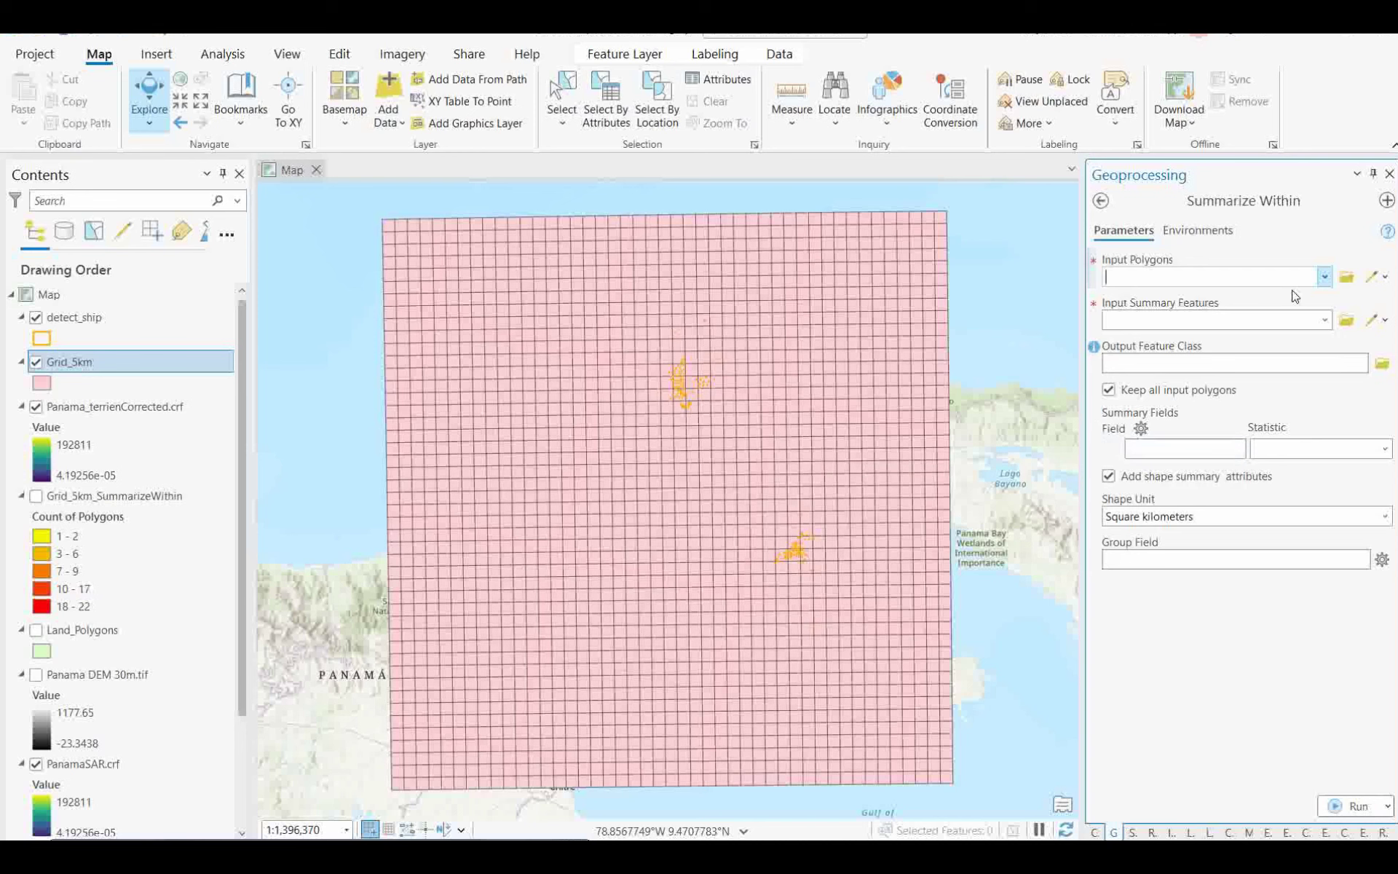
Step: Set up Summarize Within with Grid_5km as input polygons, detect_ship as summary features and Square meters as the shape unit
left_click(1328, 277)
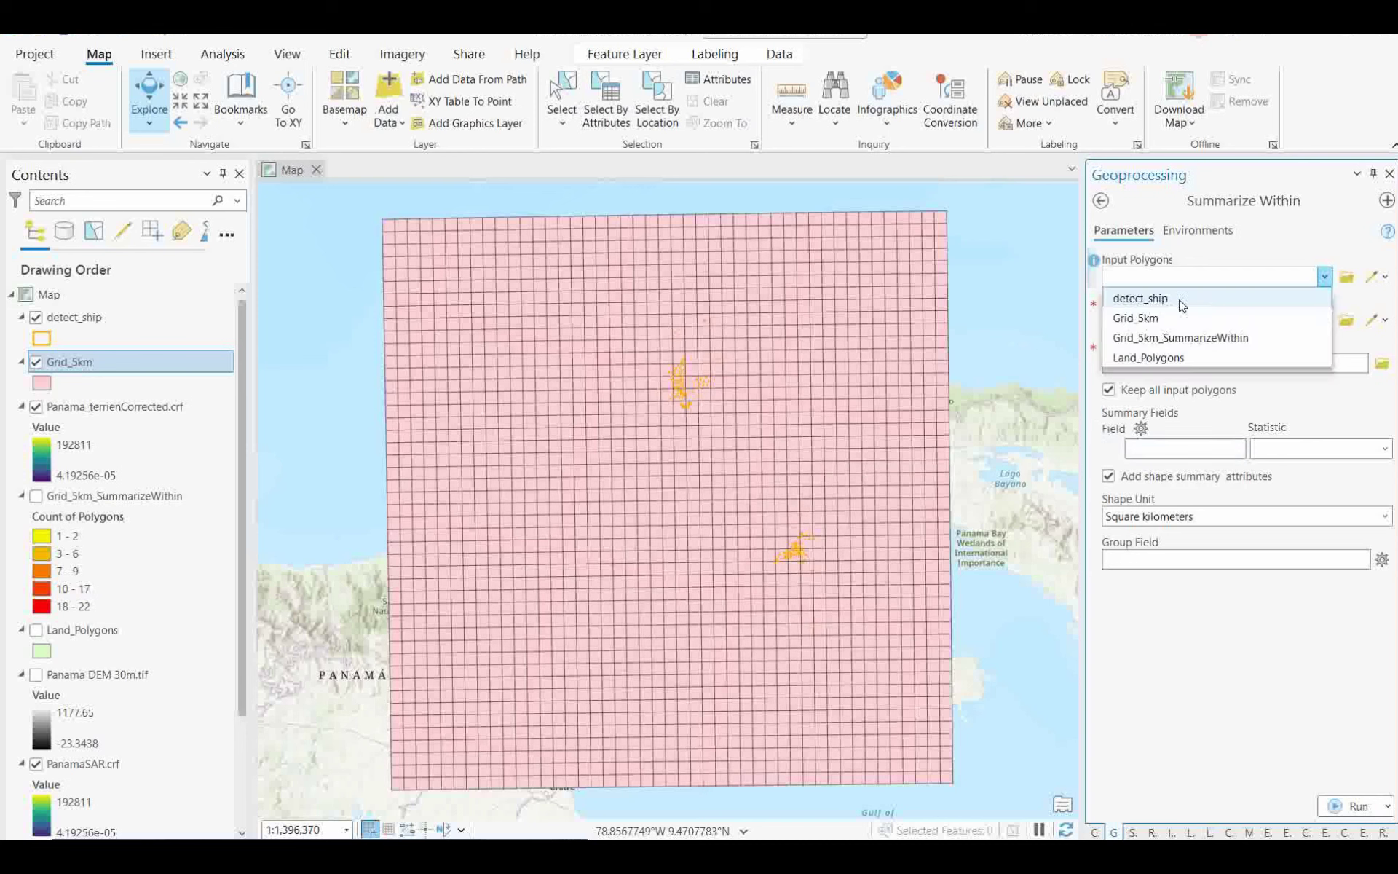
left_click(1143, 318)
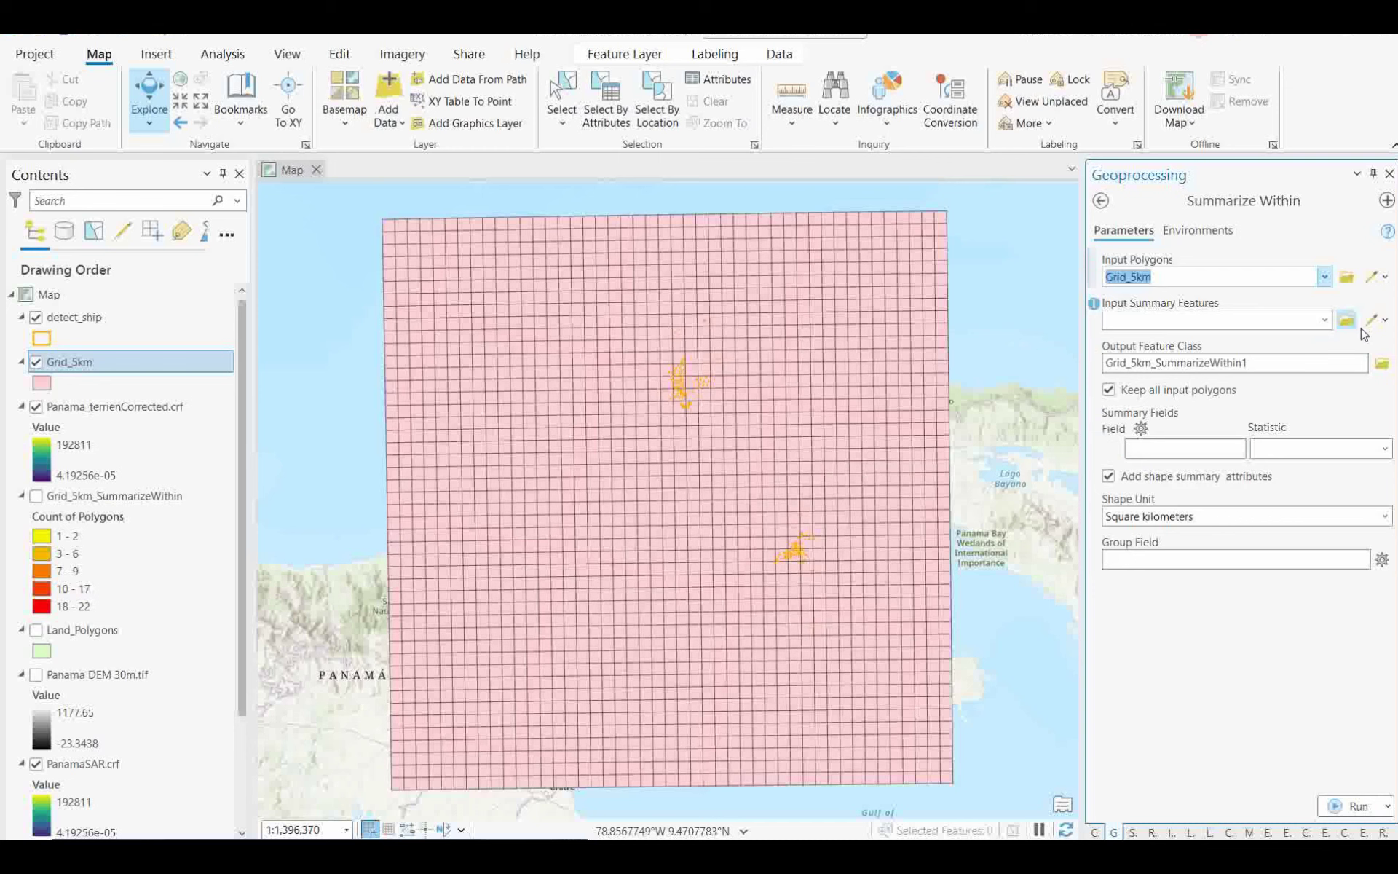
left_click(1324, 319)
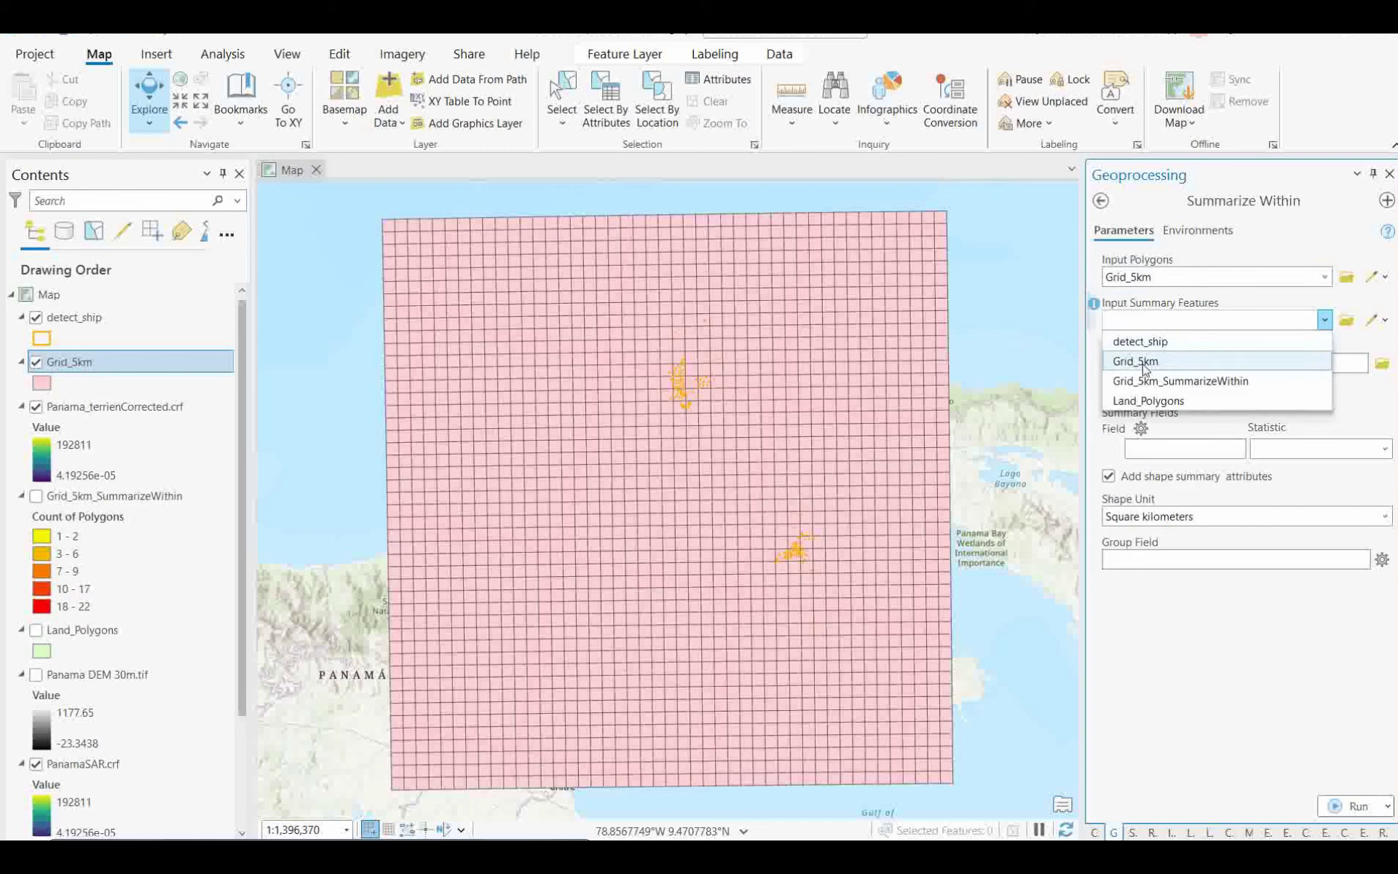
left_click(1136, 341)
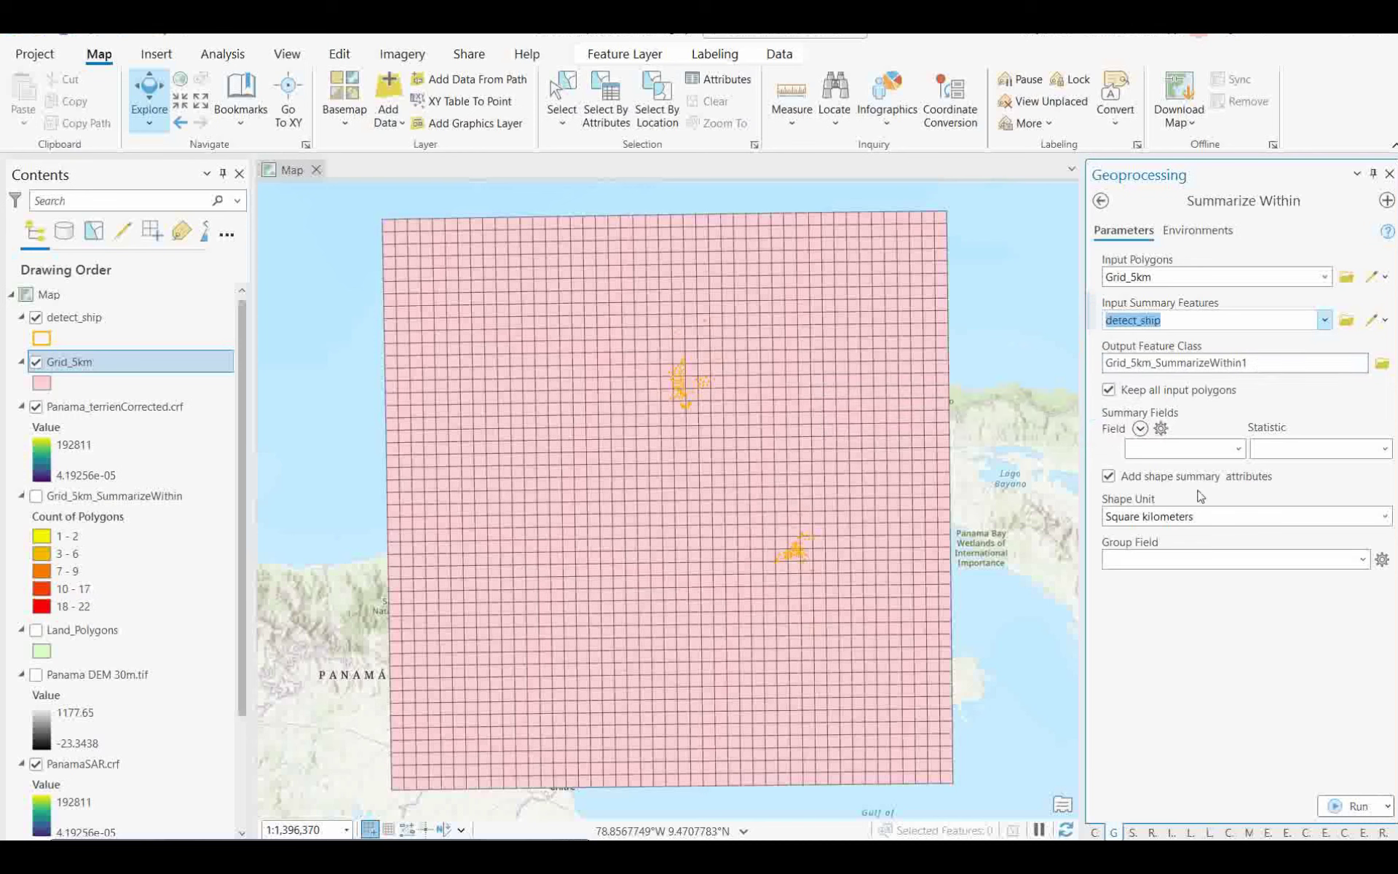
left_click(1384, 516)
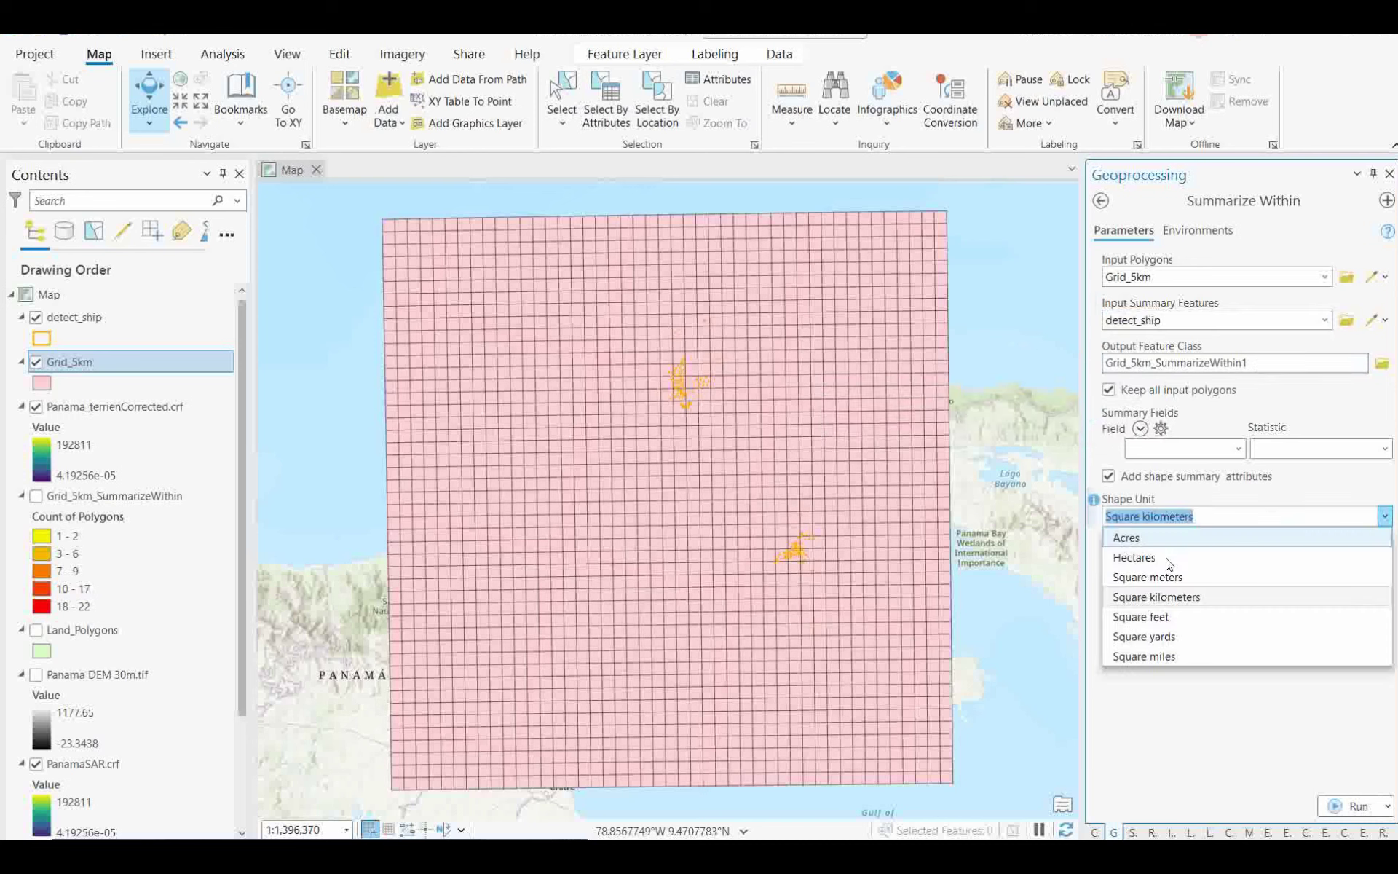
left_click(1158, 577)
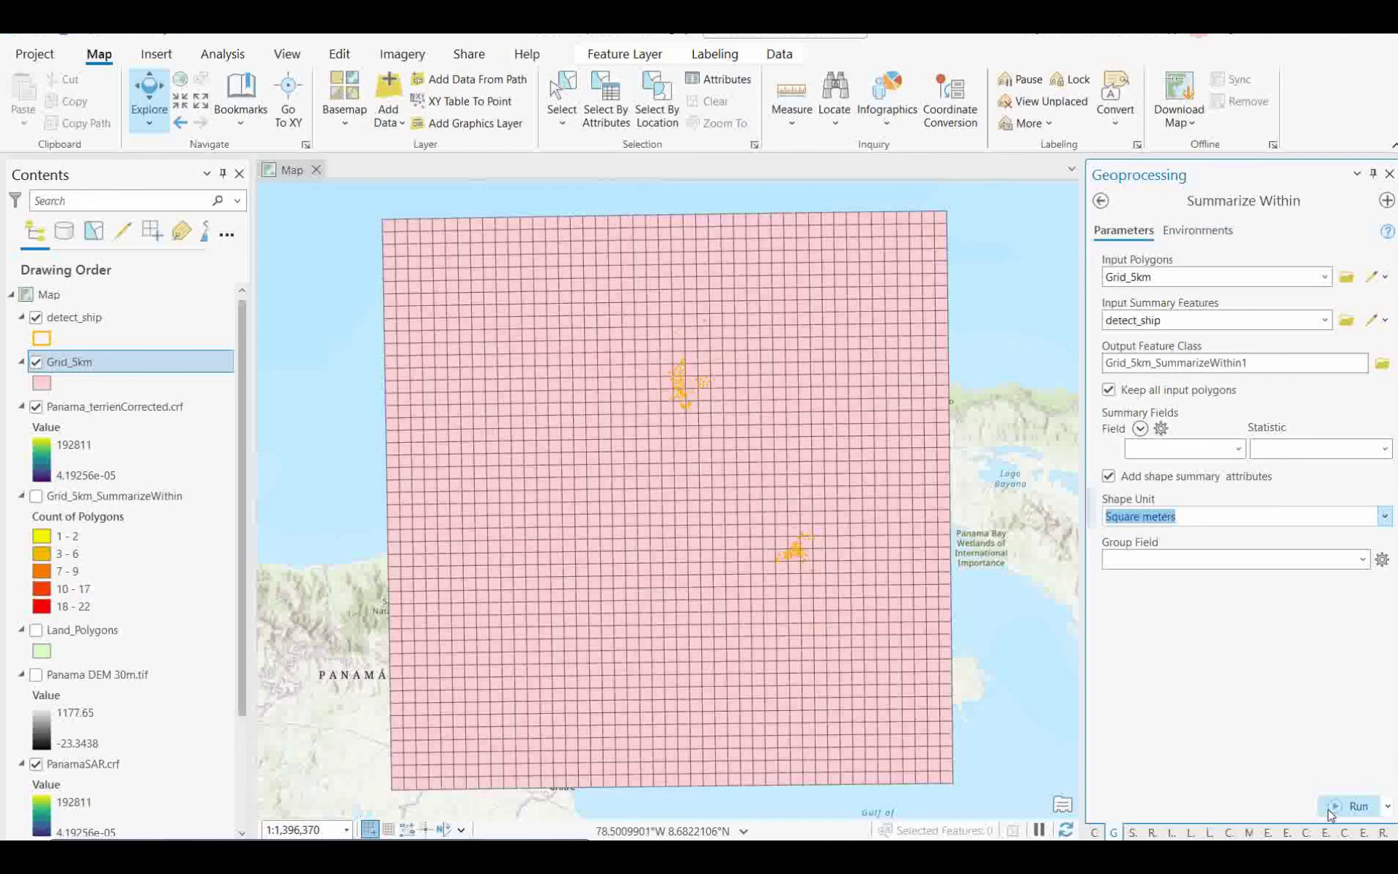
Step: Hide Grid_5km, show the Grid_5km_SummarizeWithin layer and place it above detect_ship in the drawing order
left_click(35, 361)
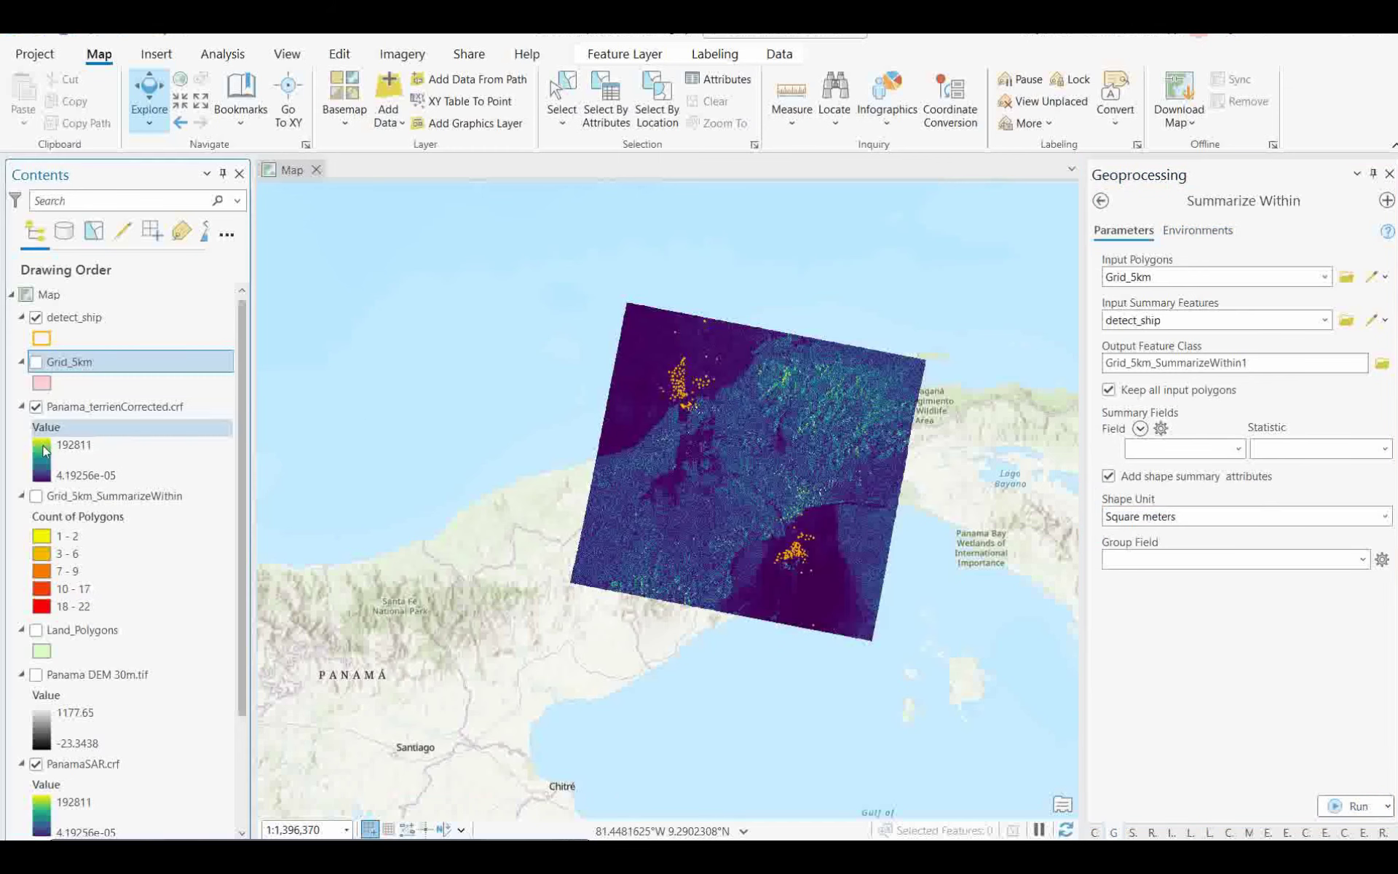
left_click(35, 496)
left_click_drag(86, 504, 88, 317)
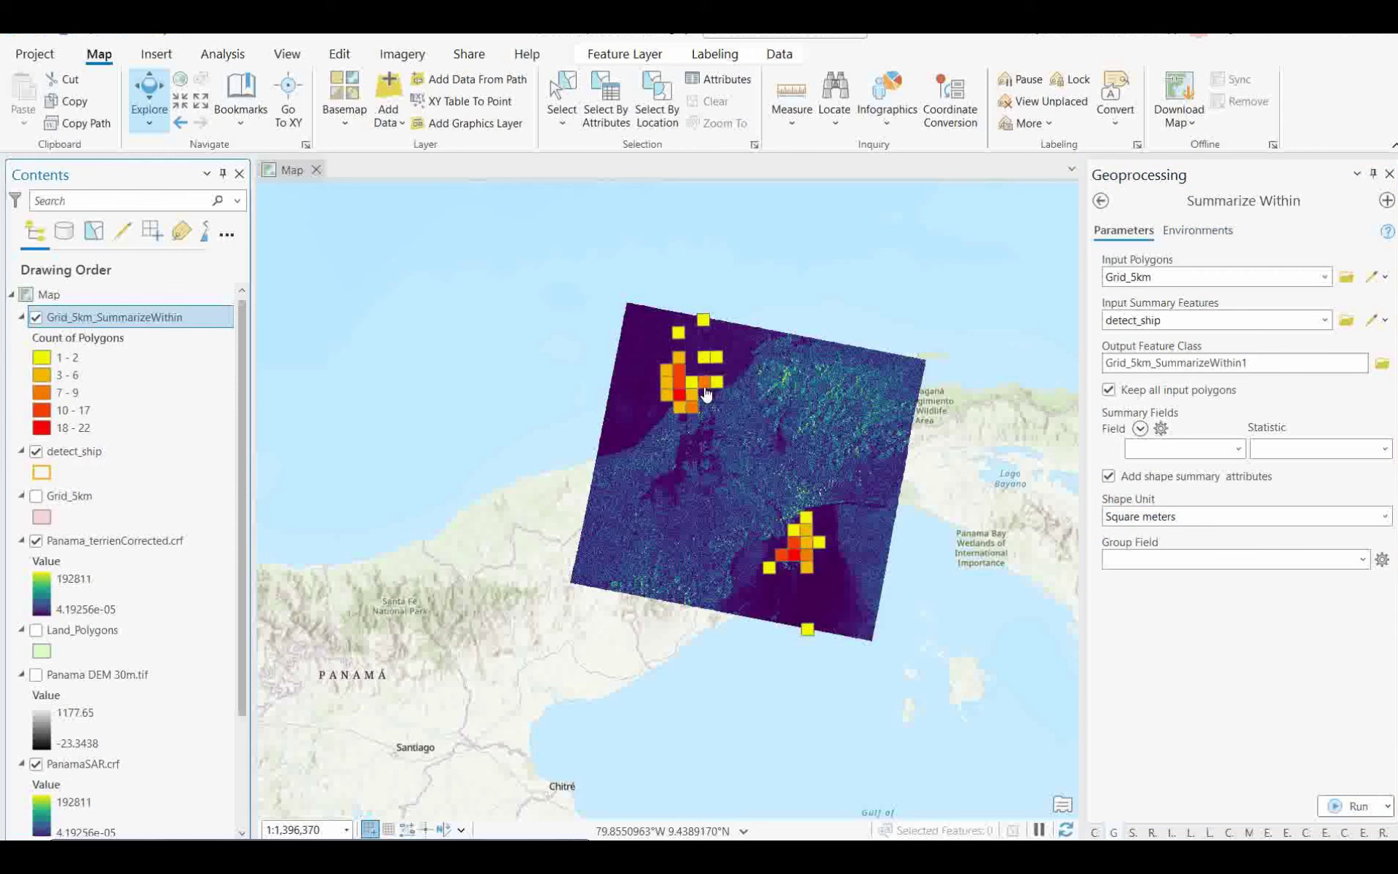
Step: Review the polygon symbol of the 1 - 2 class and the primary symbology of Grid_5km_SummarizeWithin
left_click(42, 363)
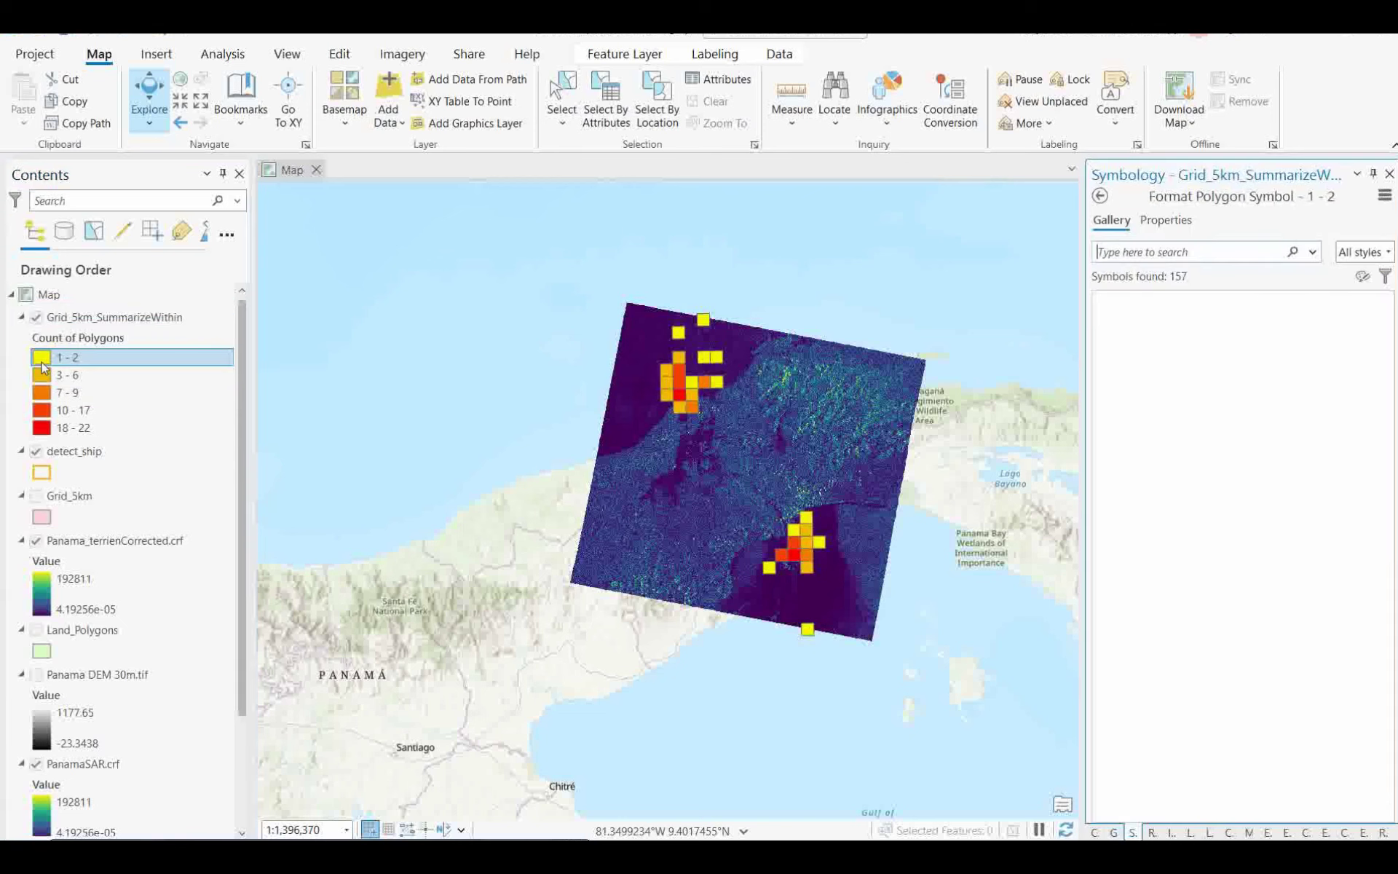
left_click(1167, 220)
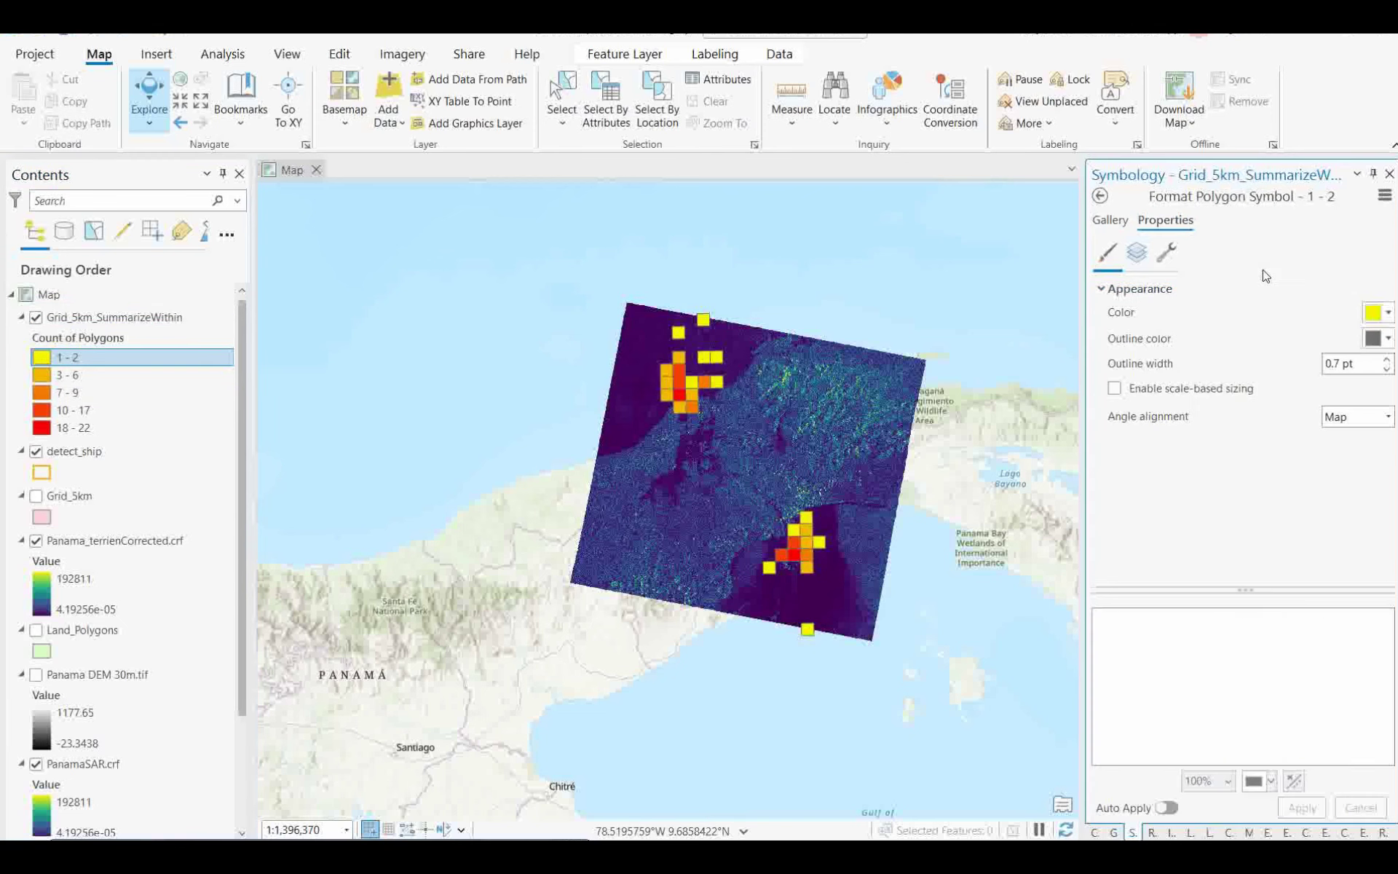
left_click(1107, 220)
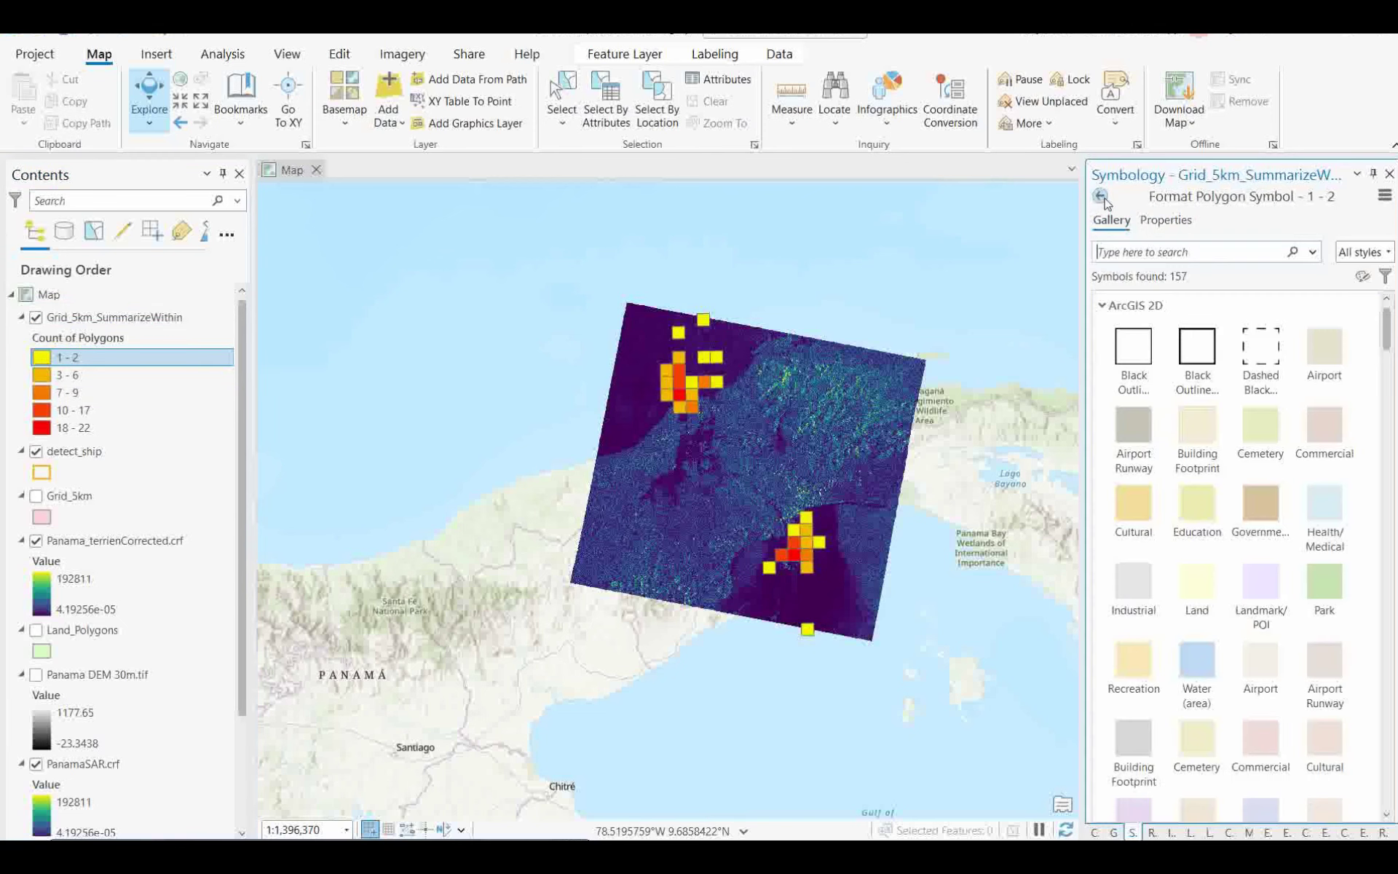
left_click(1099, 195)
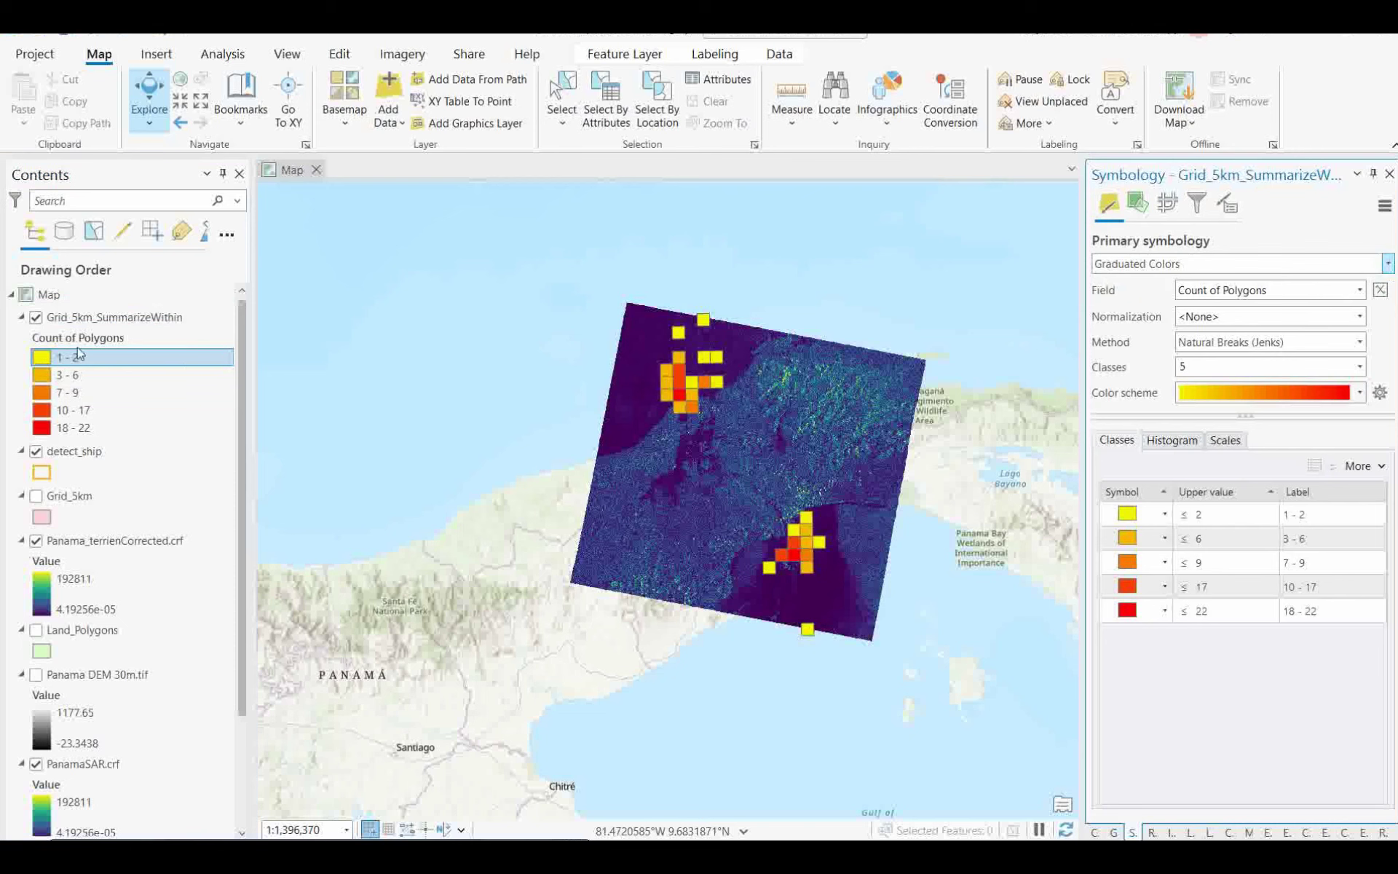
Step: Examine the summarized area and polygon count fields in the Grid_5km_SummarizeWithin attribute table, and close the table
right_click(89, 320)
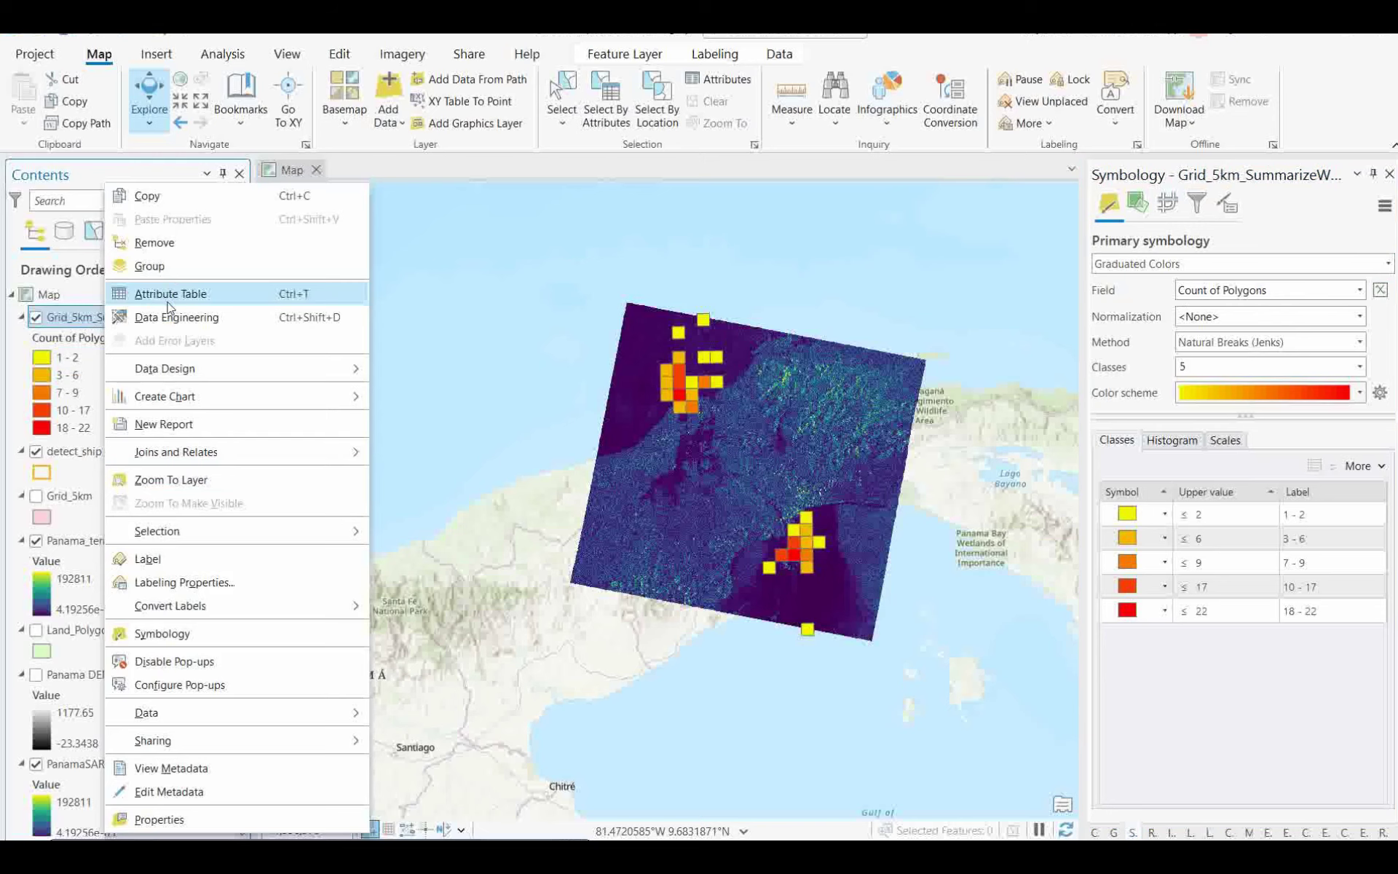
left_click(171, 295)
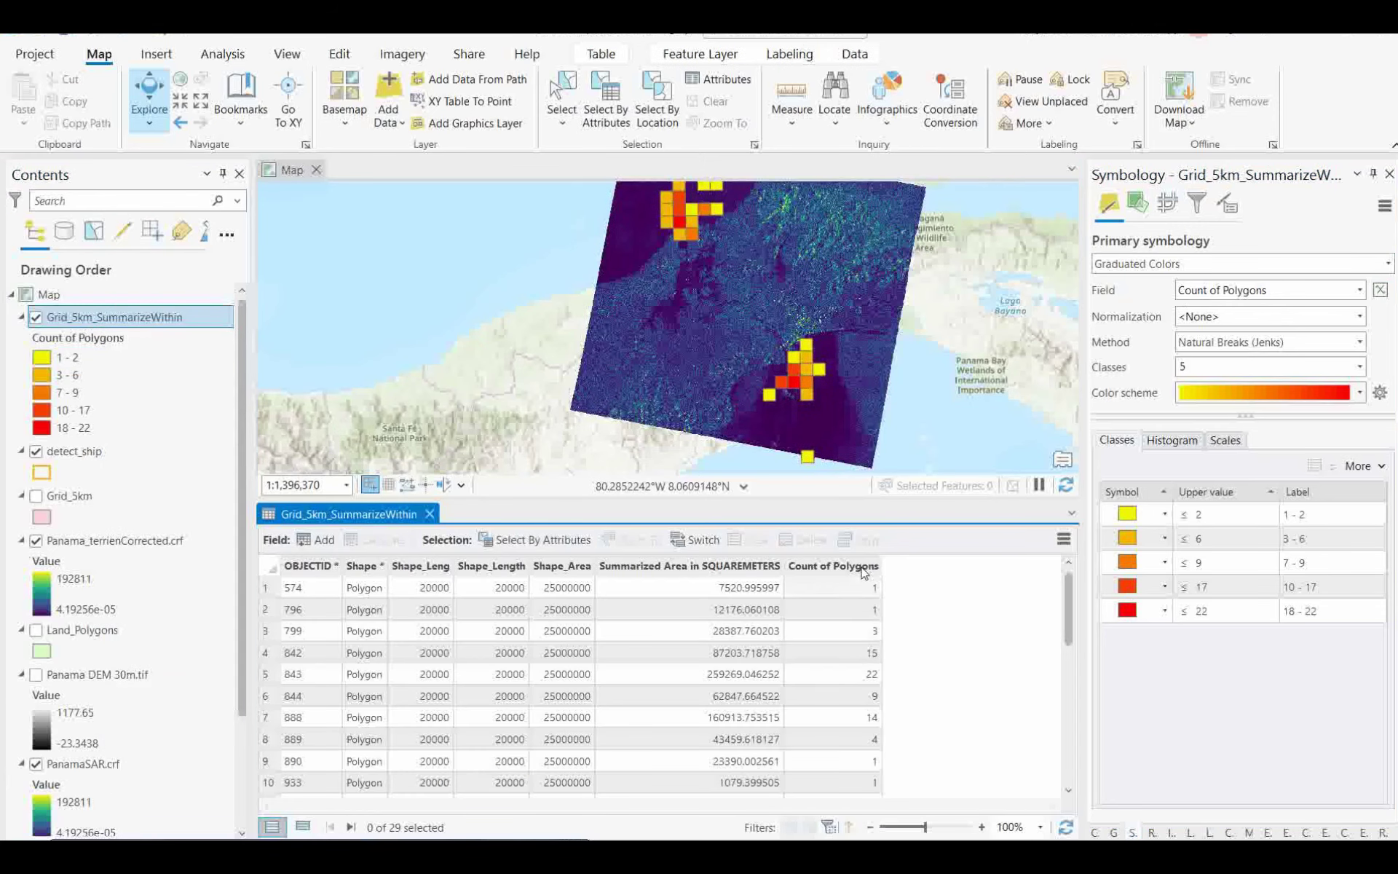
left_click(430, 514)
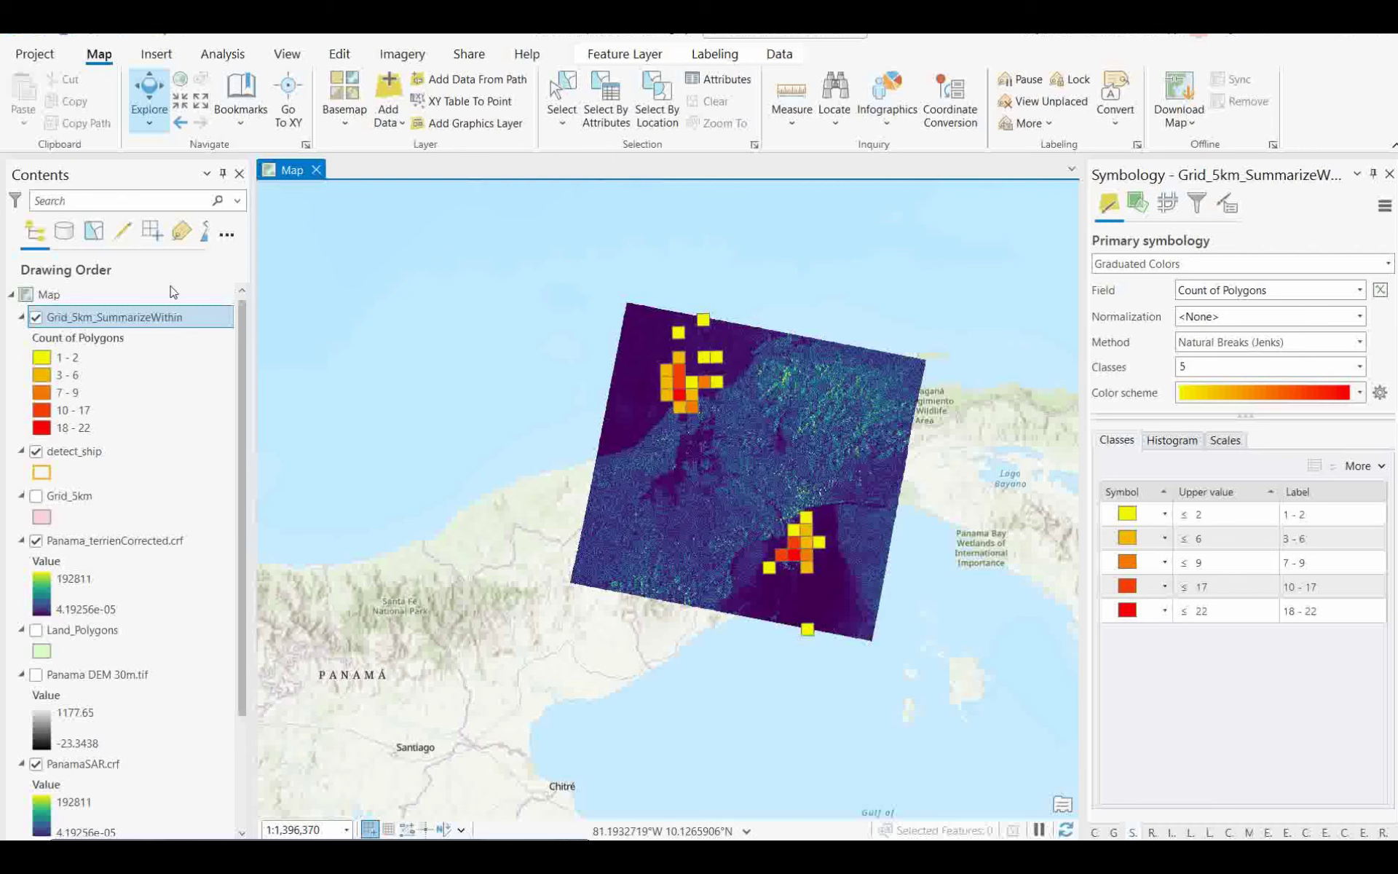
Step: View the full extent of Panama_terrienCorrected.crf, hide Grid_5km_SummarizeWithin and go to the Ships bookmark
right_click(89, 541)
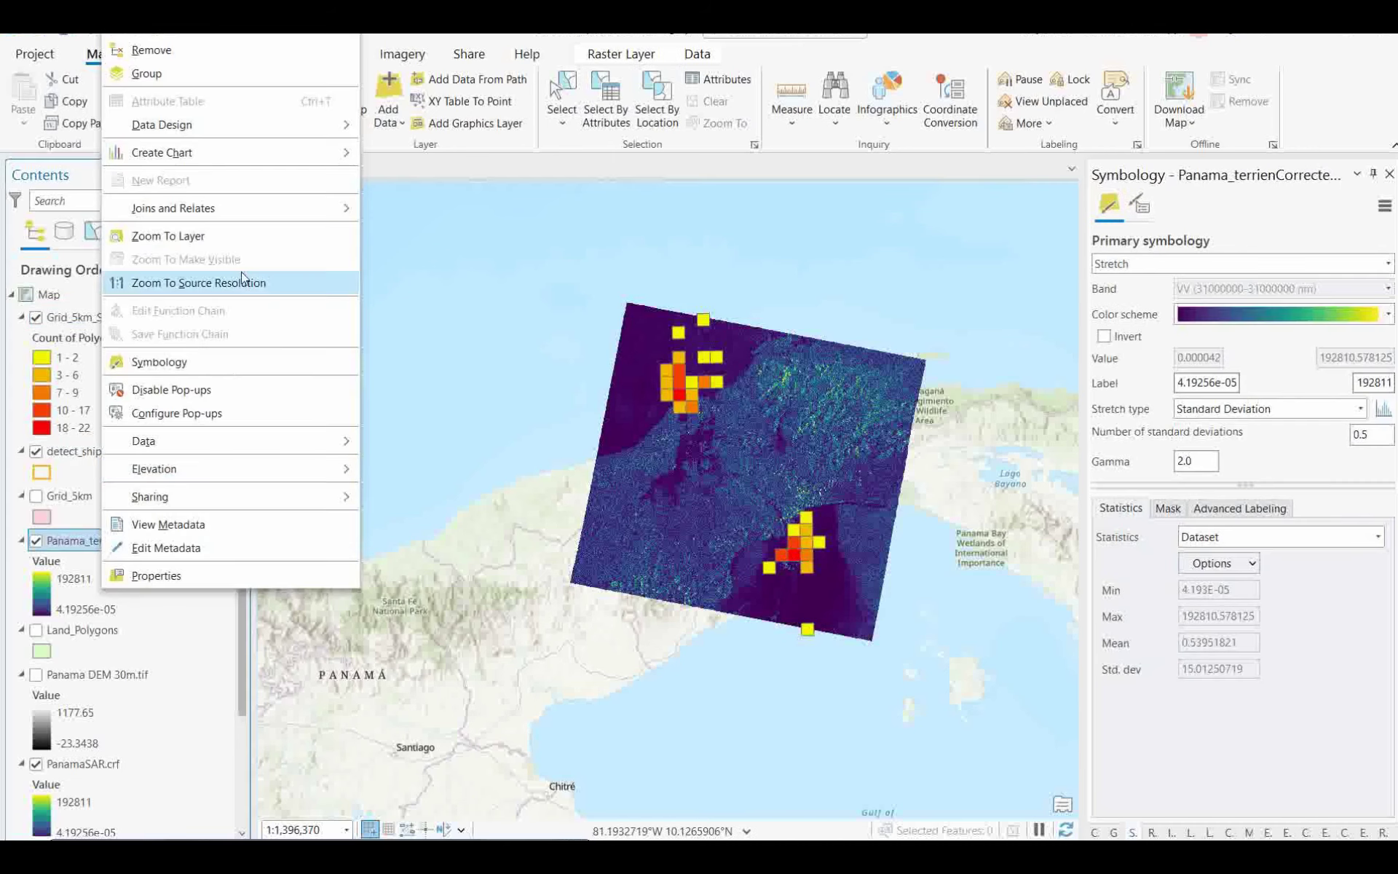
left_click(179, 232)
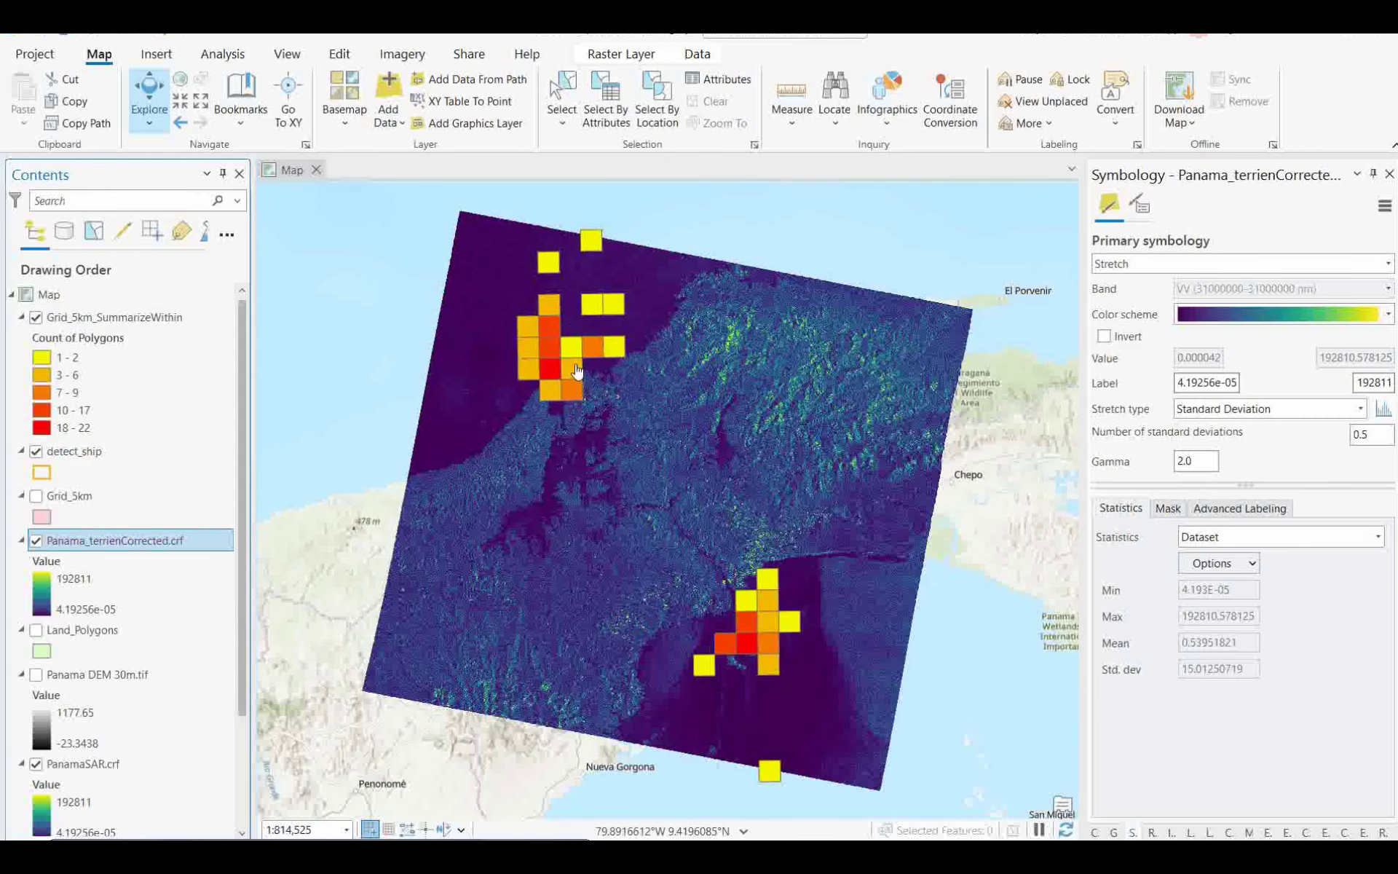
left_click(36, 318)
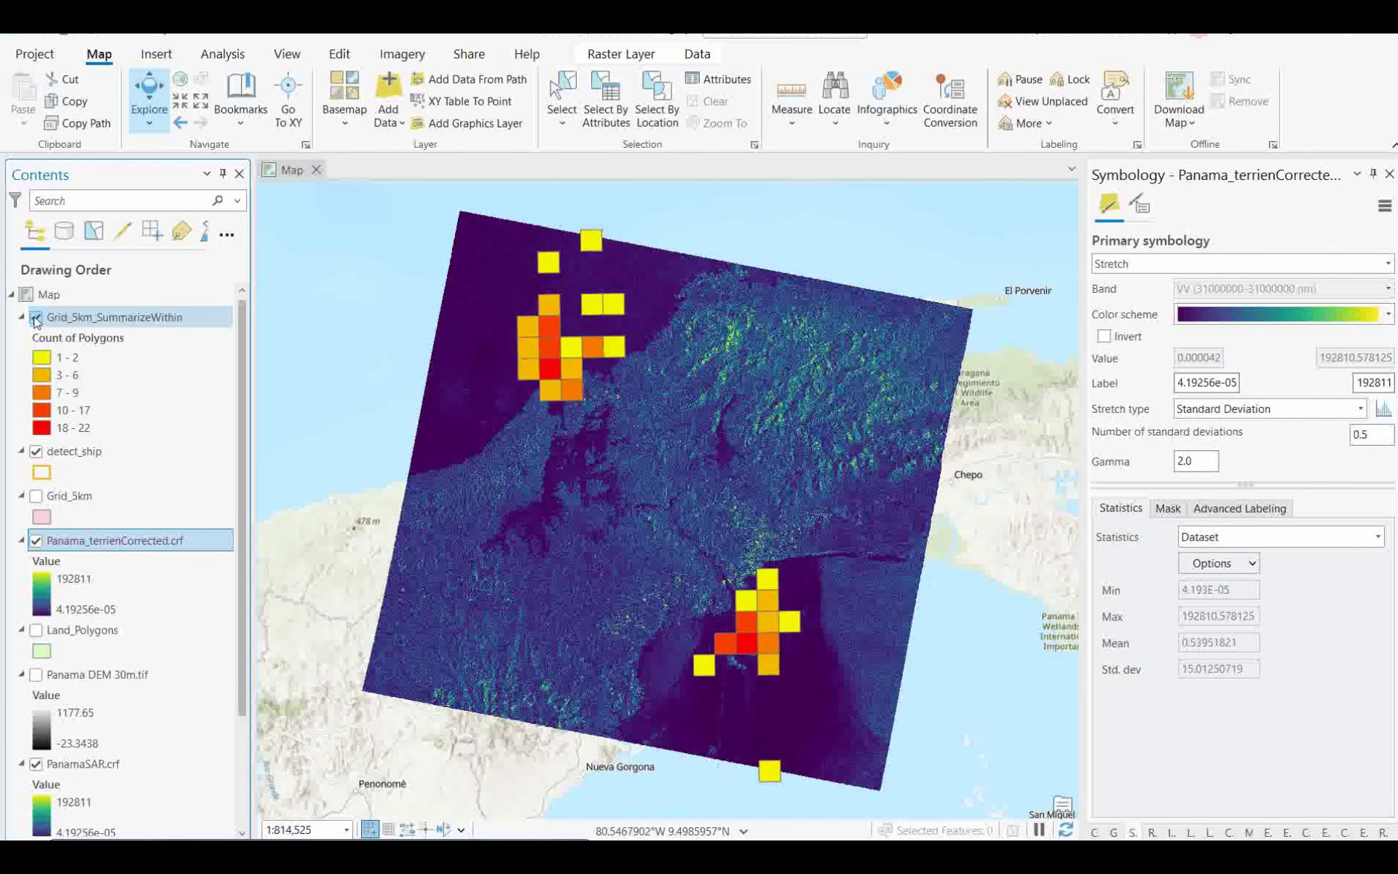
left_click(243, 127)
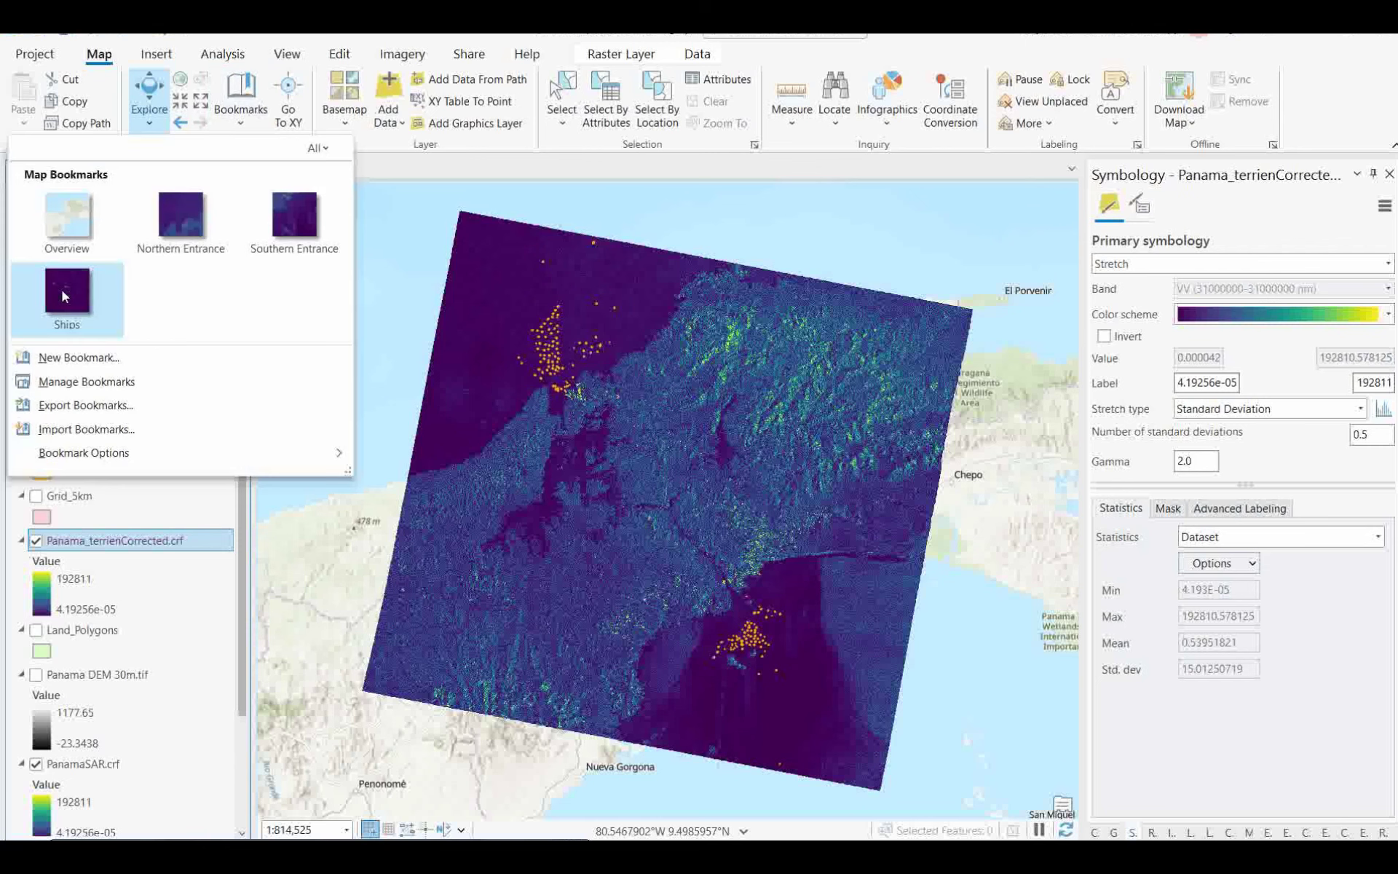
left_click(61, 285)
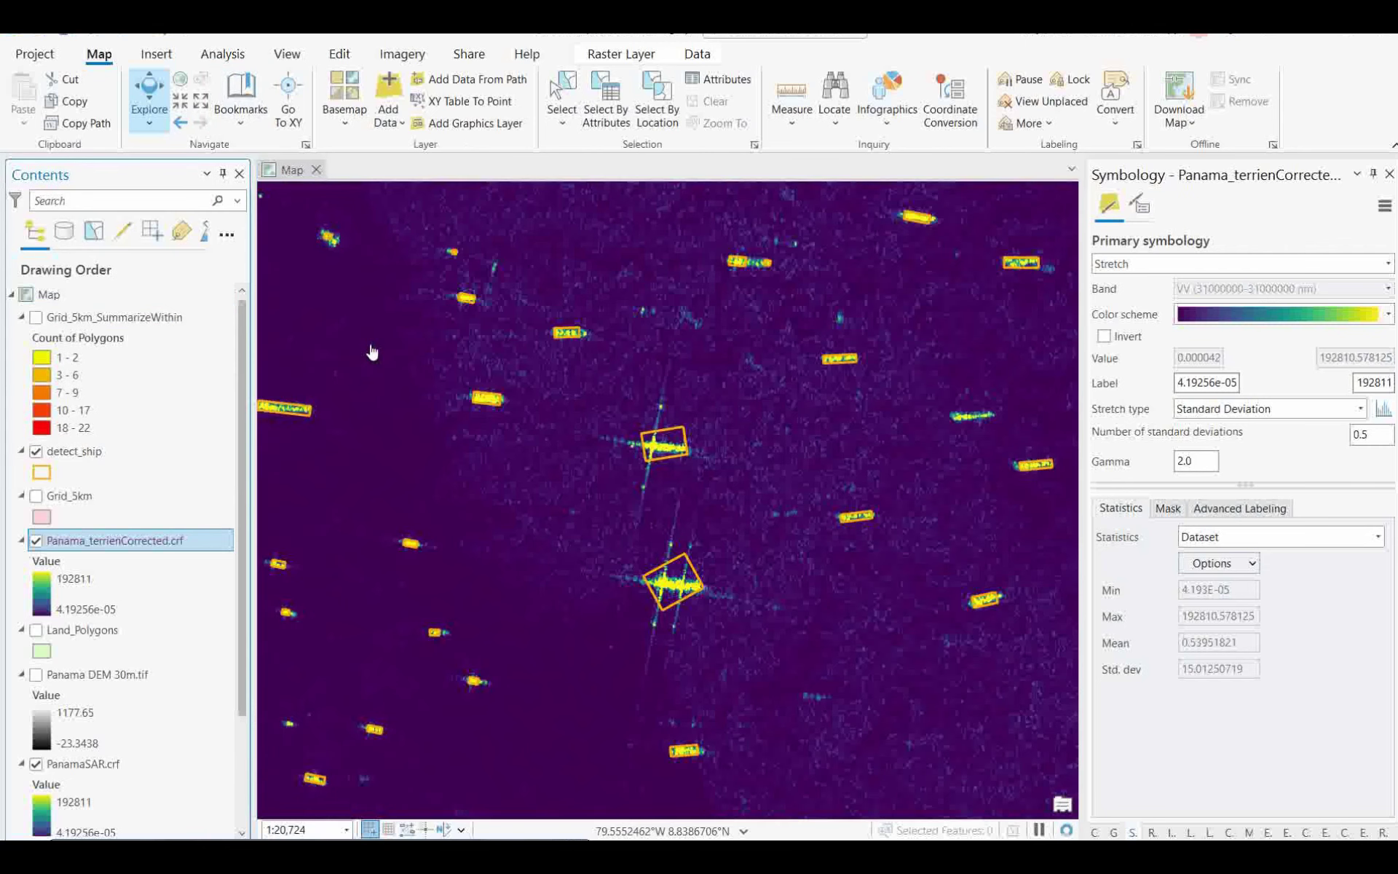